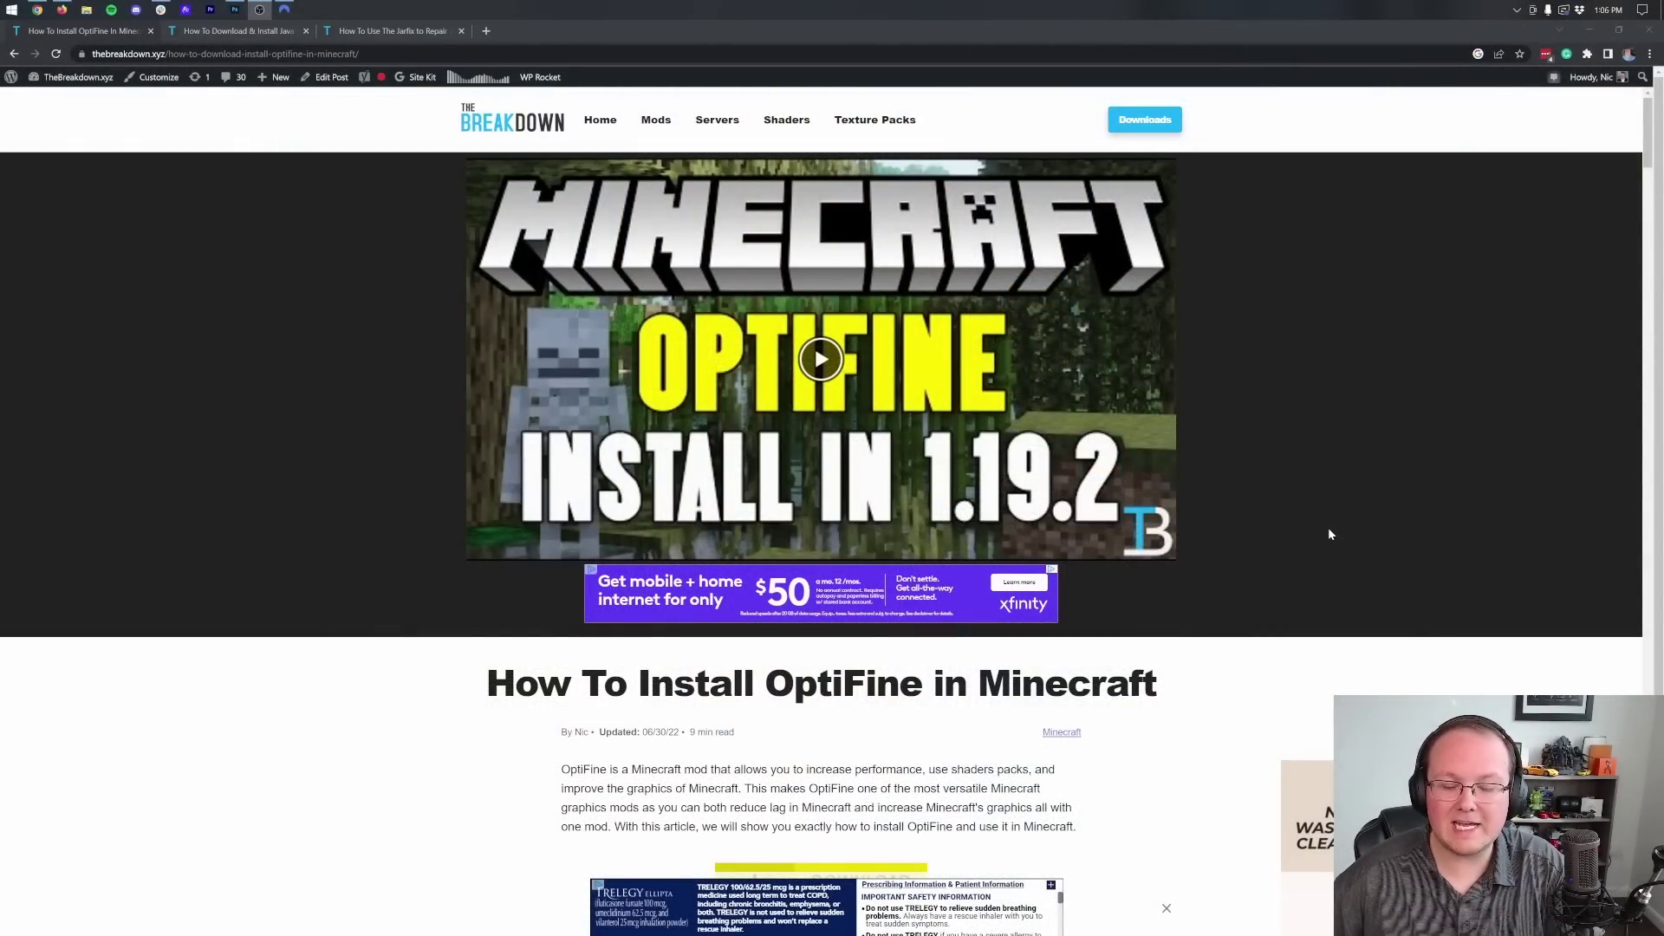
- Look over the OptiFine installation article and open the OptiFine download page from it
scroll(1329, 534, down, 6)
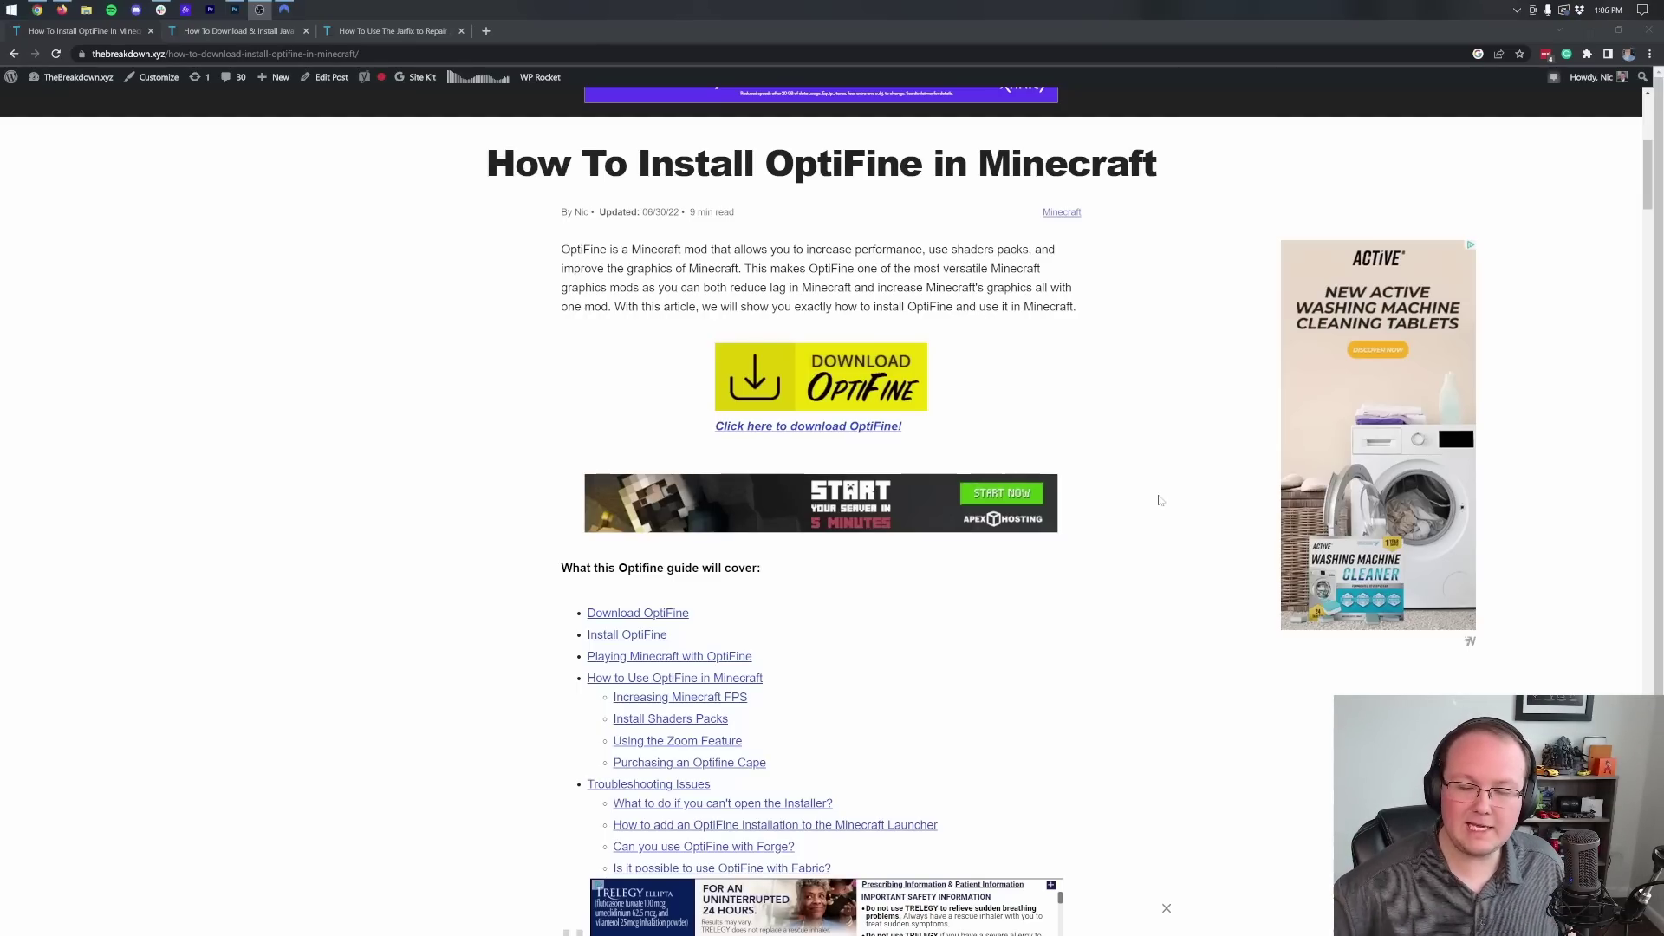
click(1159, 500)
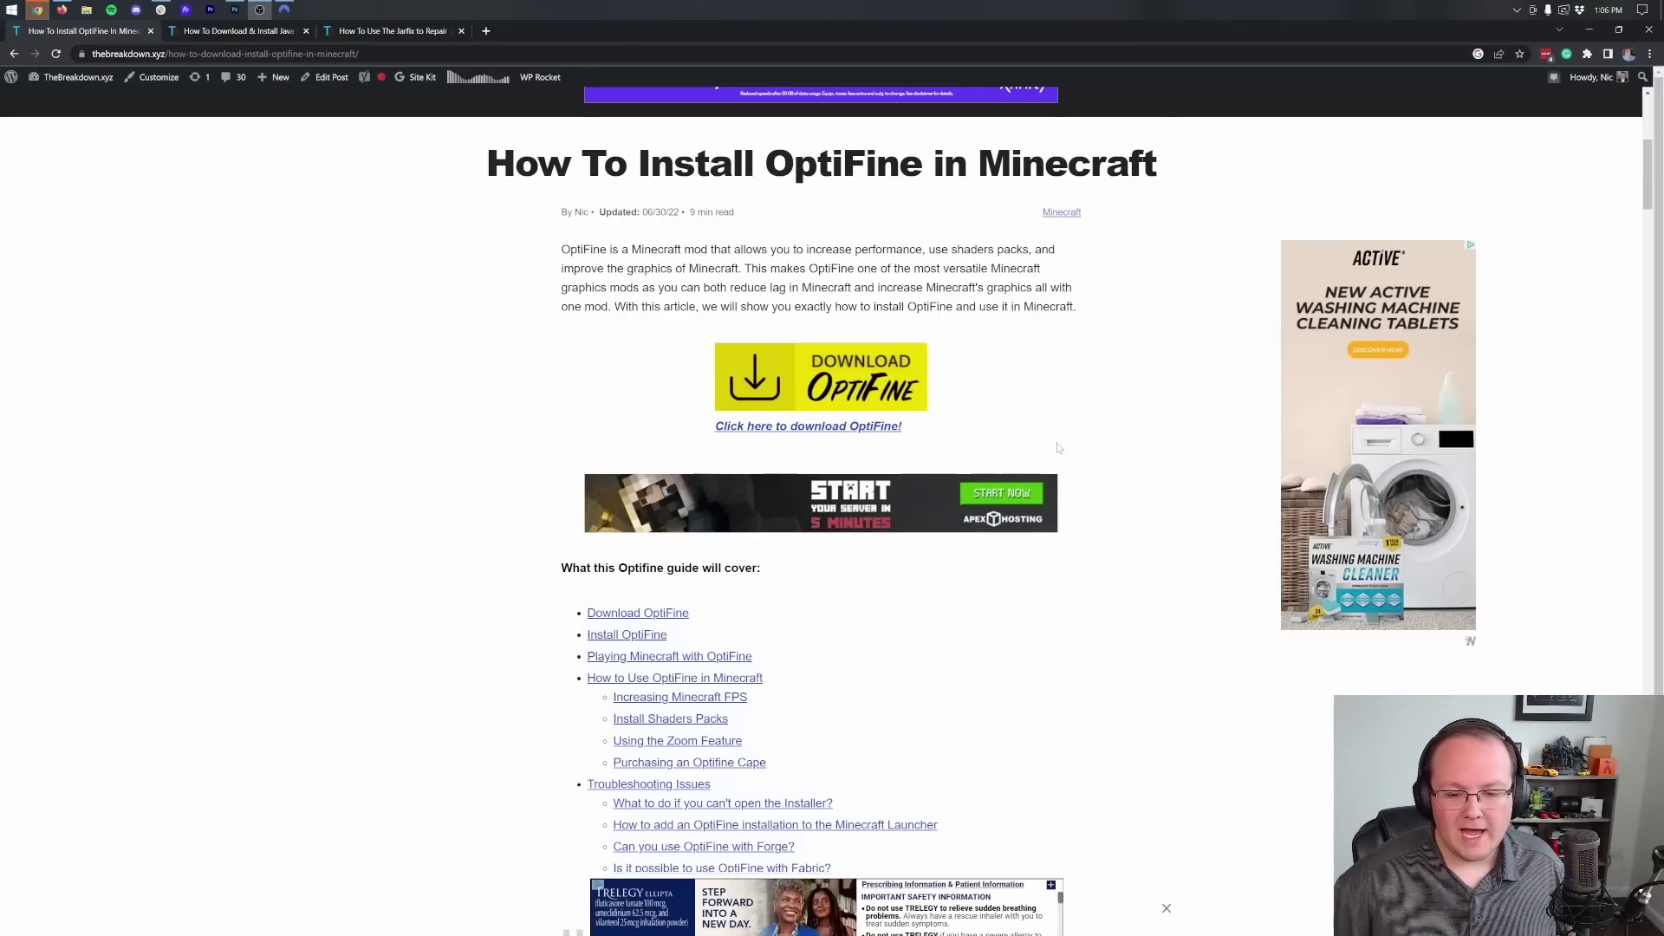
scroll(1056, 447, down, 3)
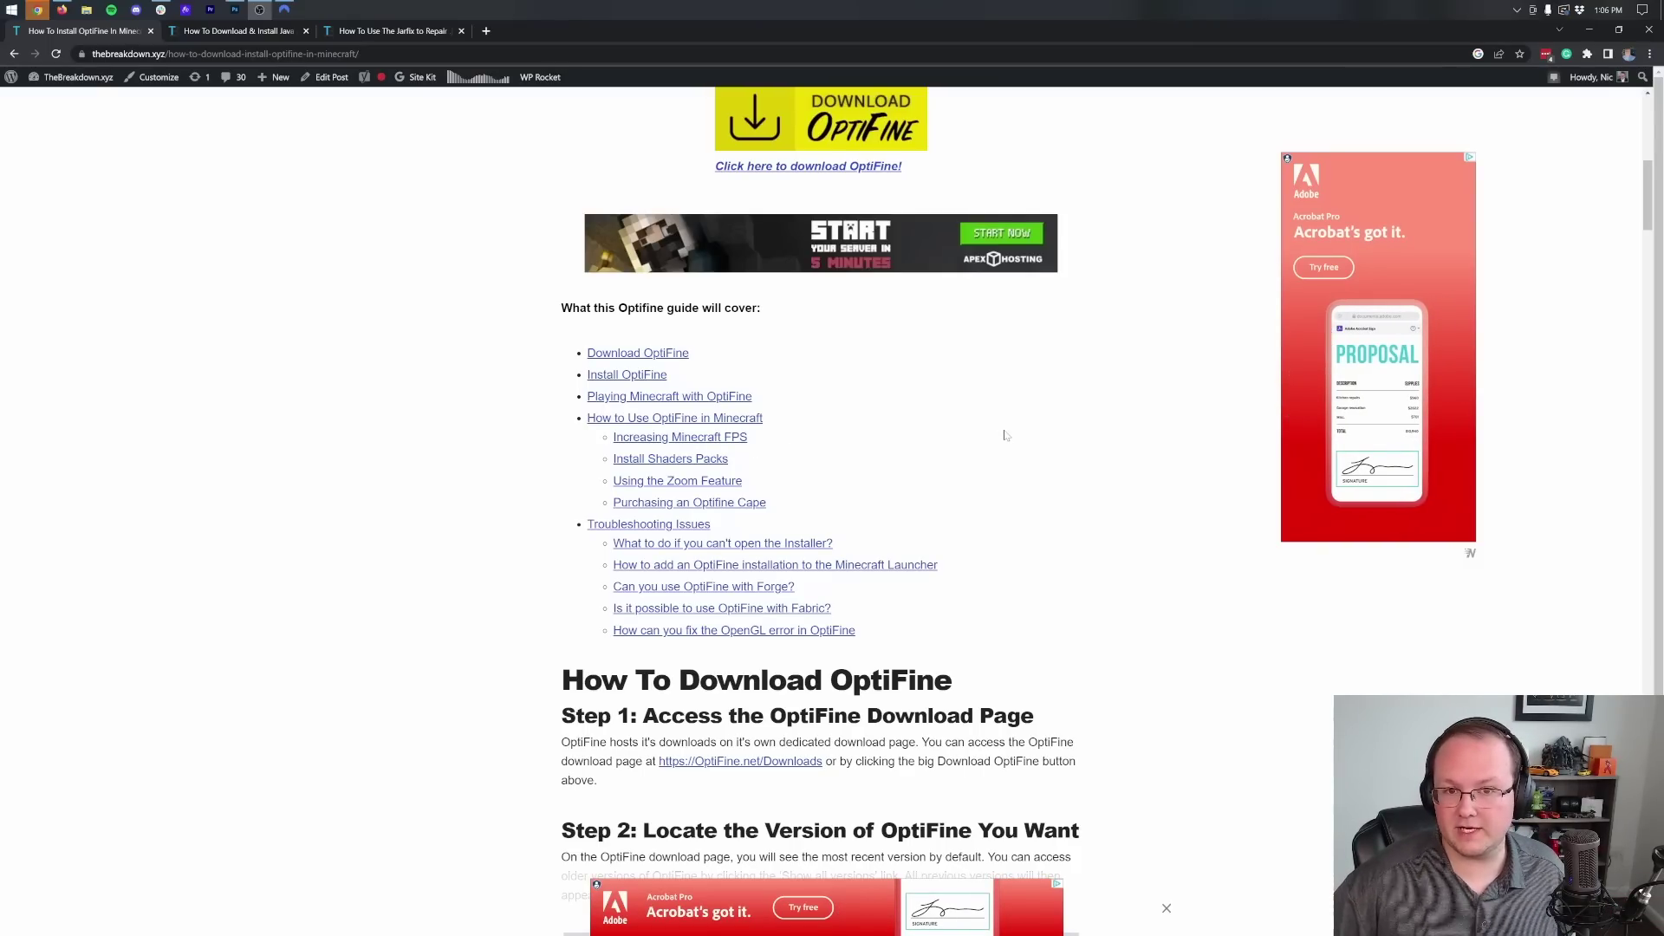
scroll(1005, 435, up, 5)
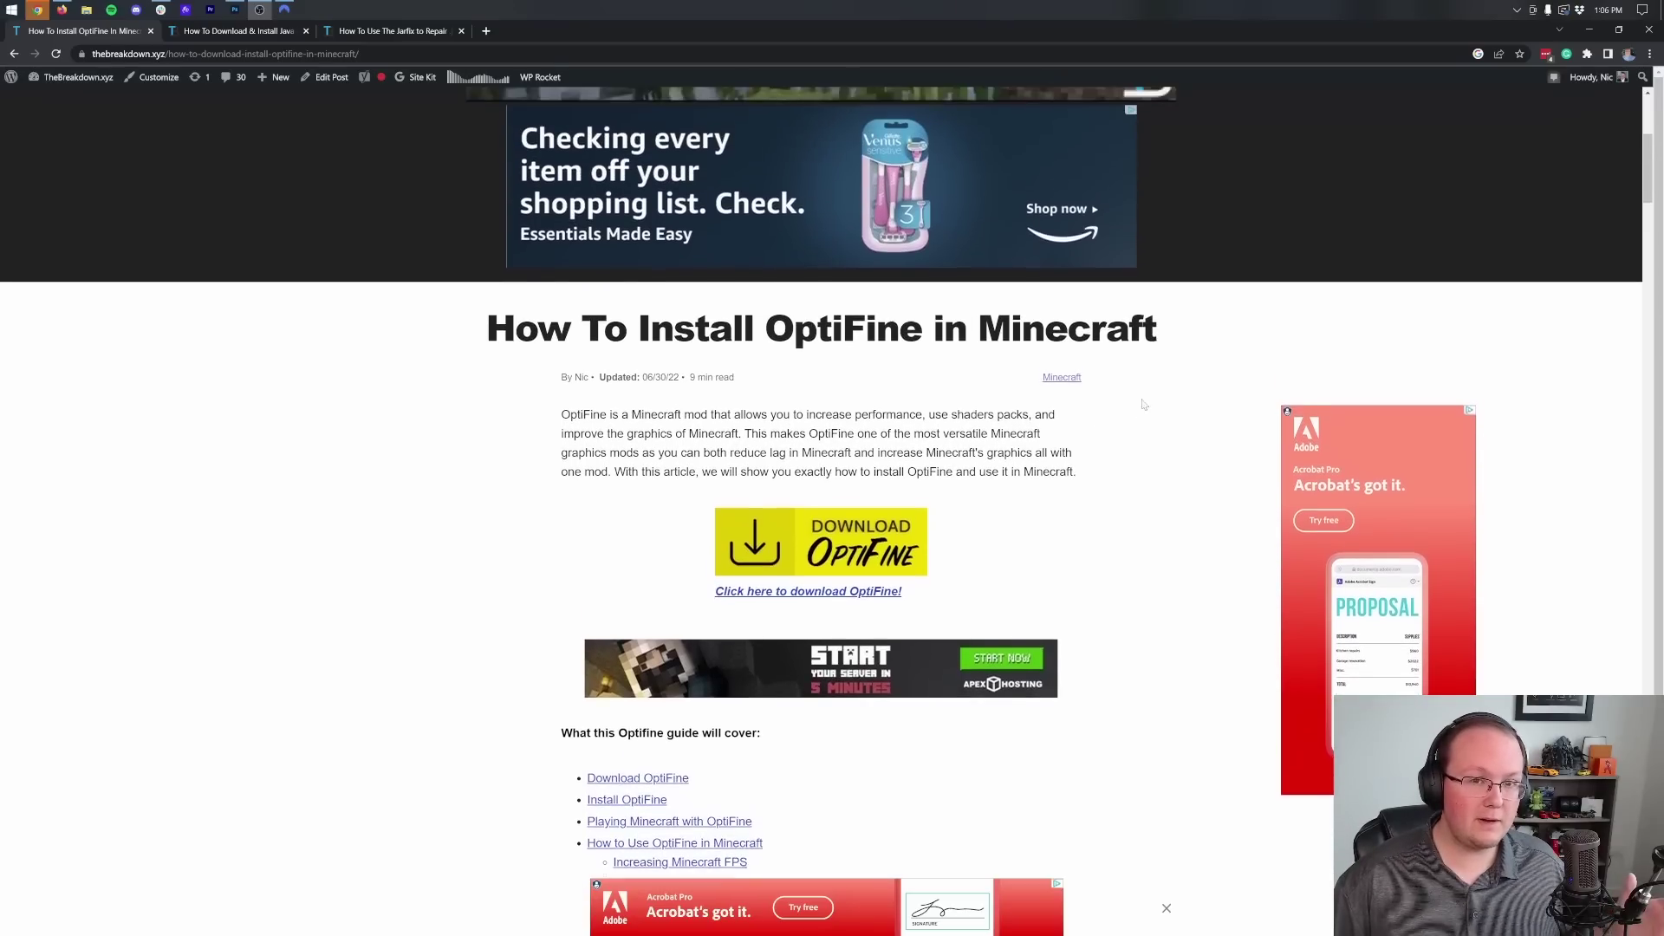
scroll(1146, 405, up, 5)
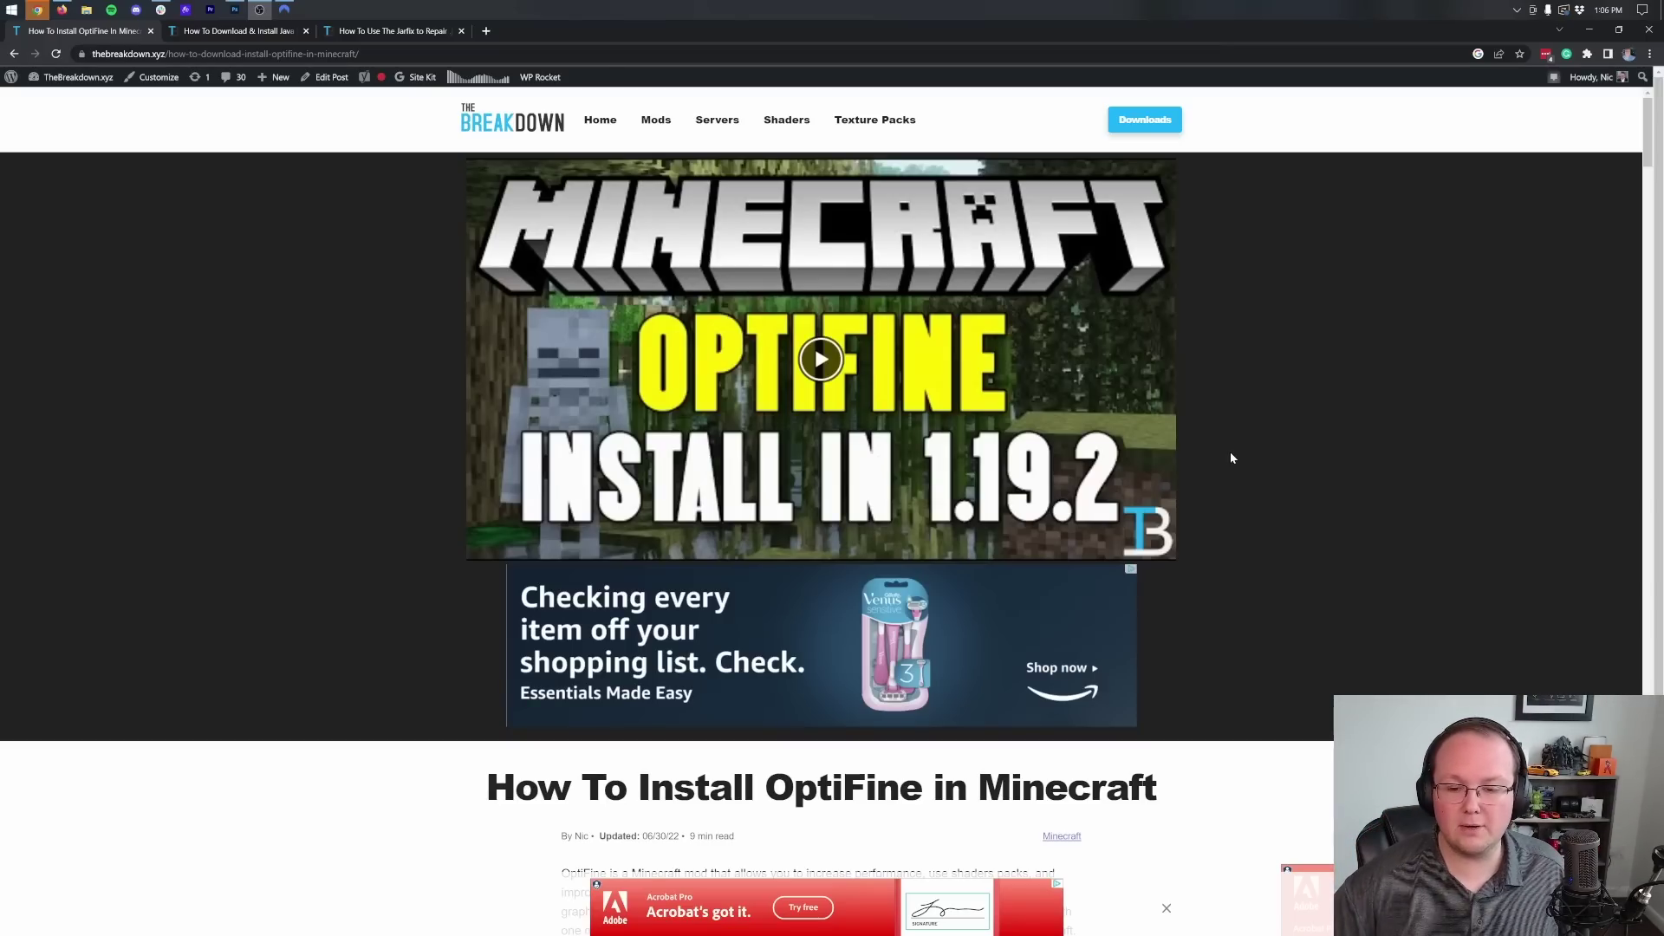
scroll(1205, 443, down, 7)
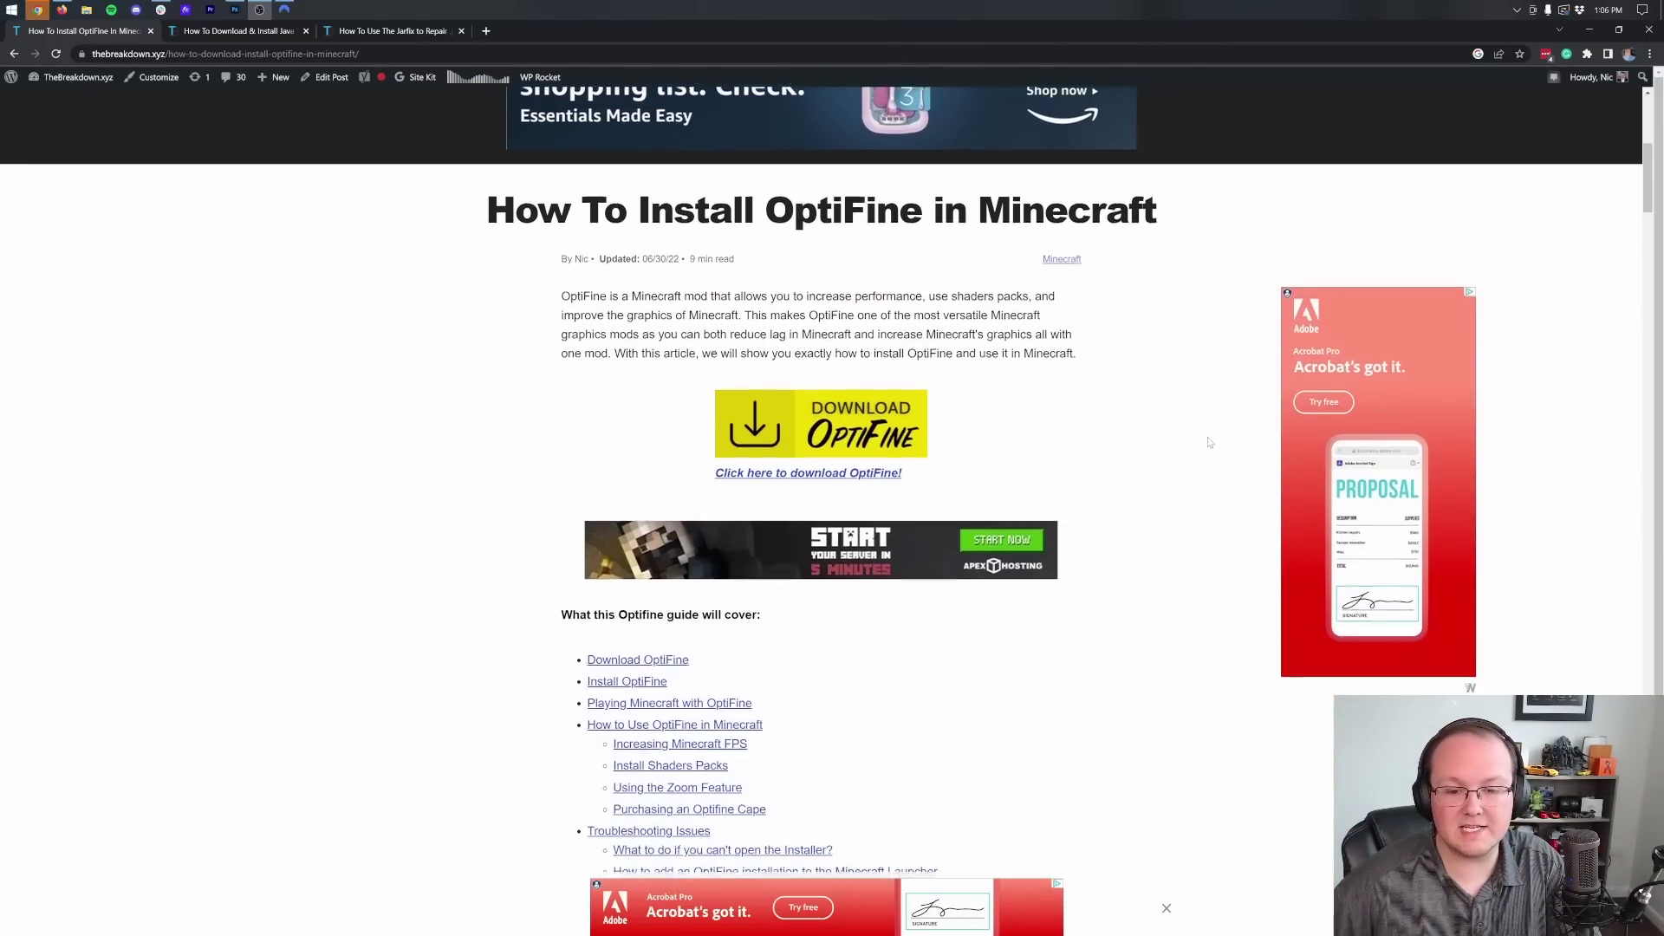
scroll(1209, 439, down, 1)
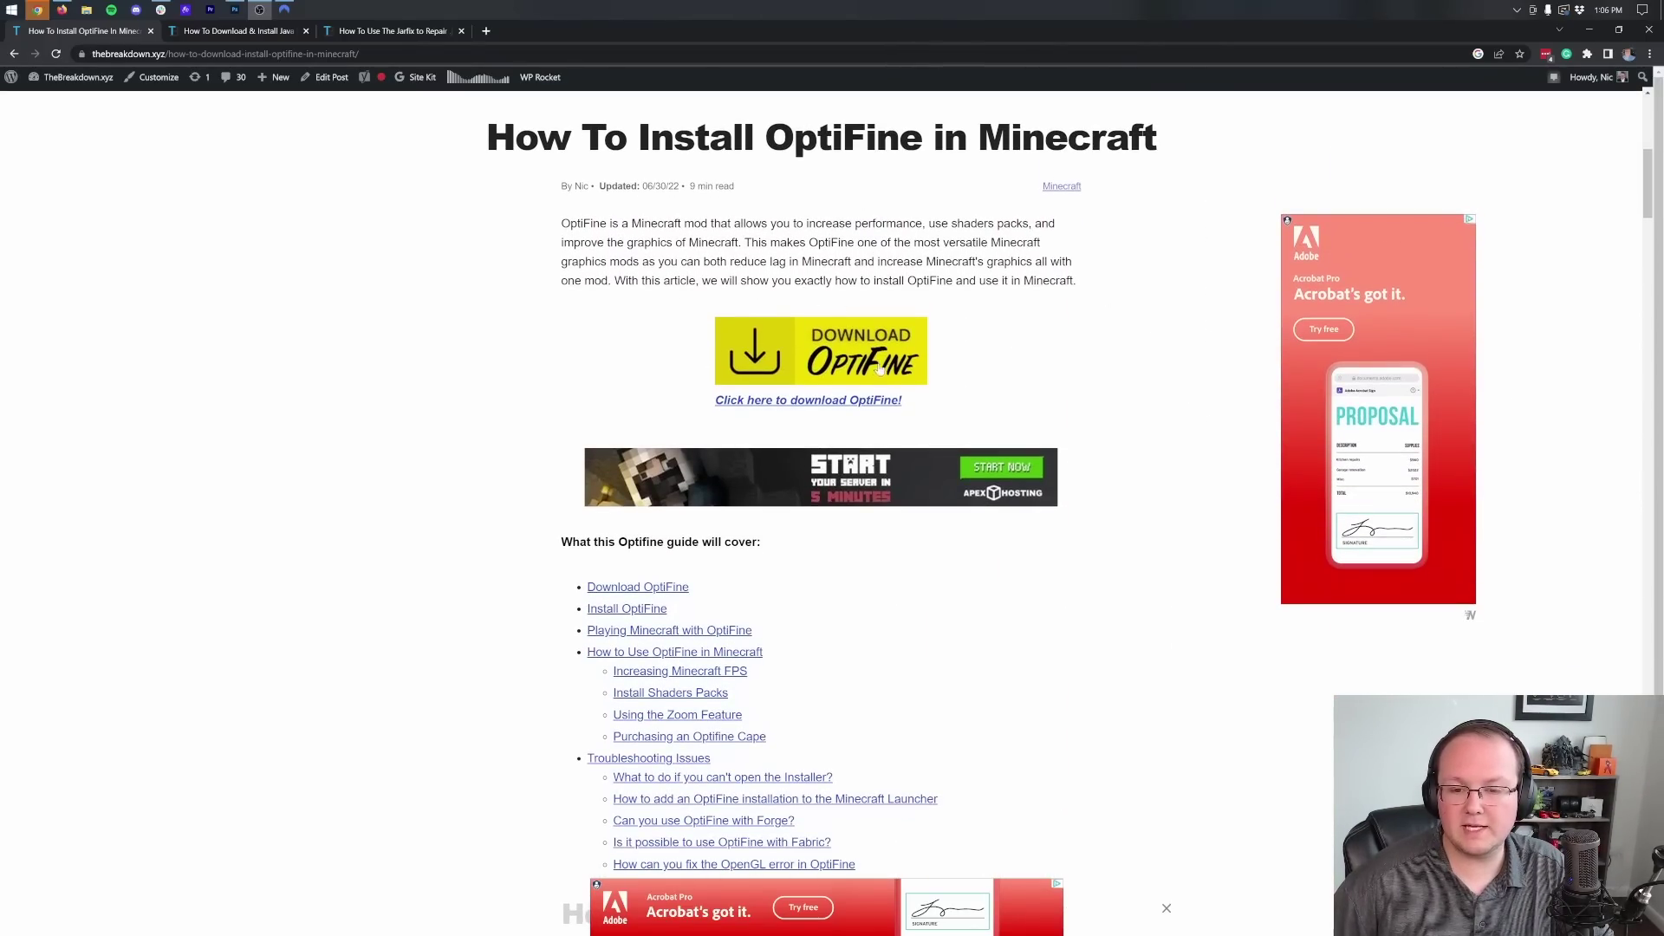
click(833, 368)
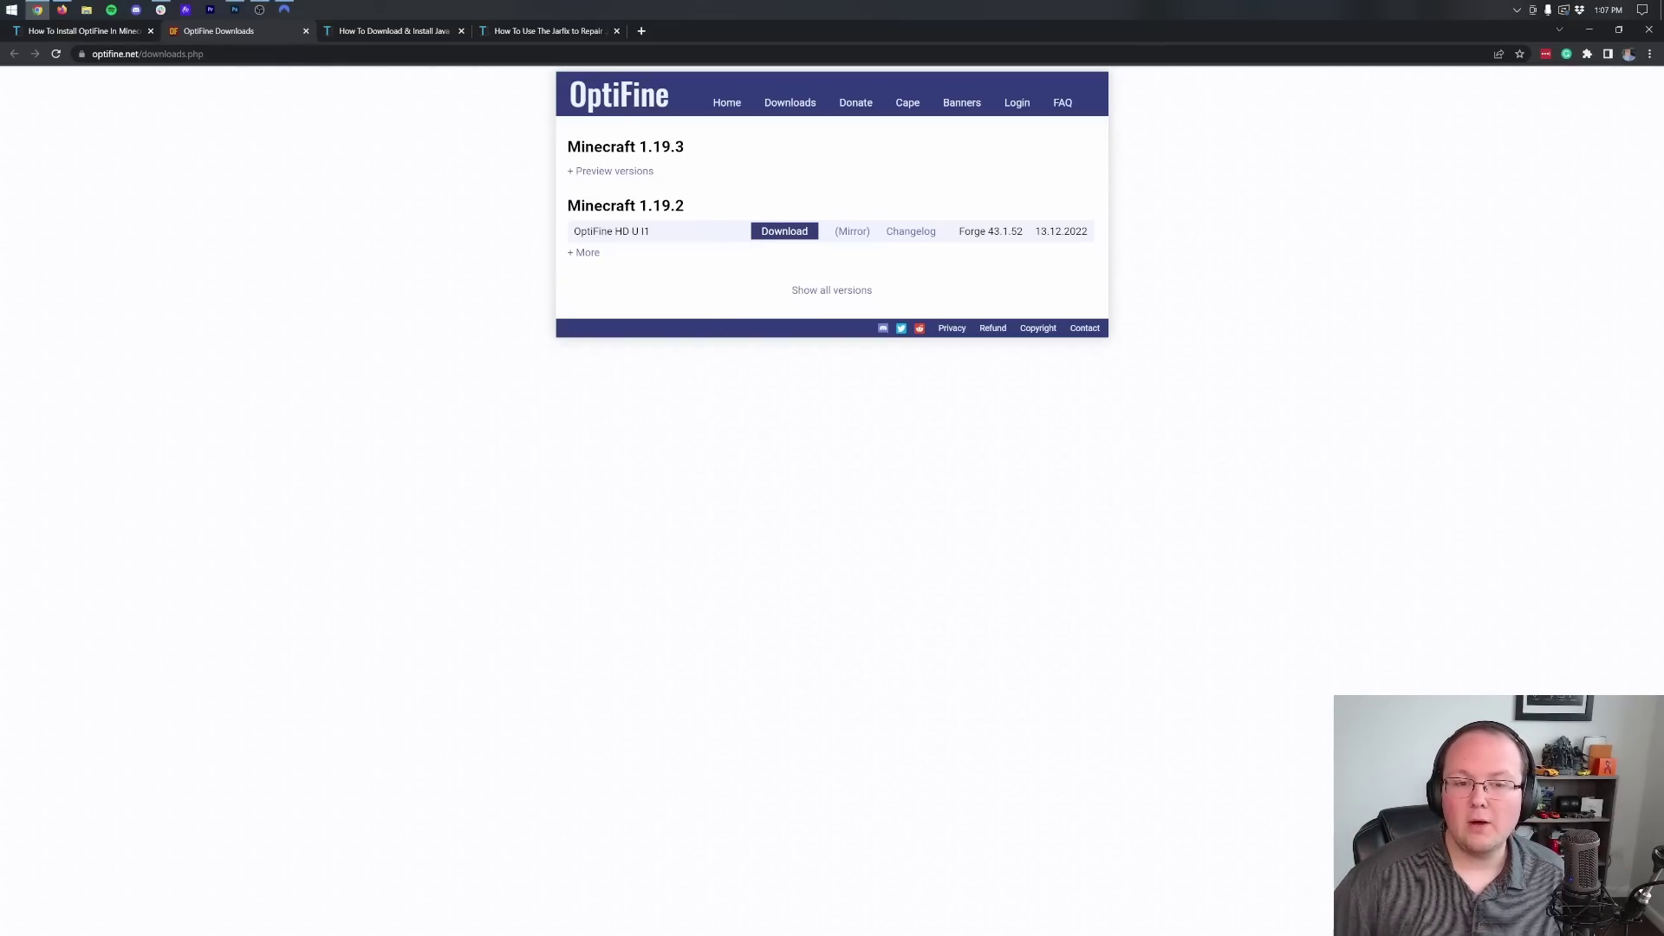
- Expand the list of preview versions for Minecraft 1.19.3
drag(562, 153, 698, 149)
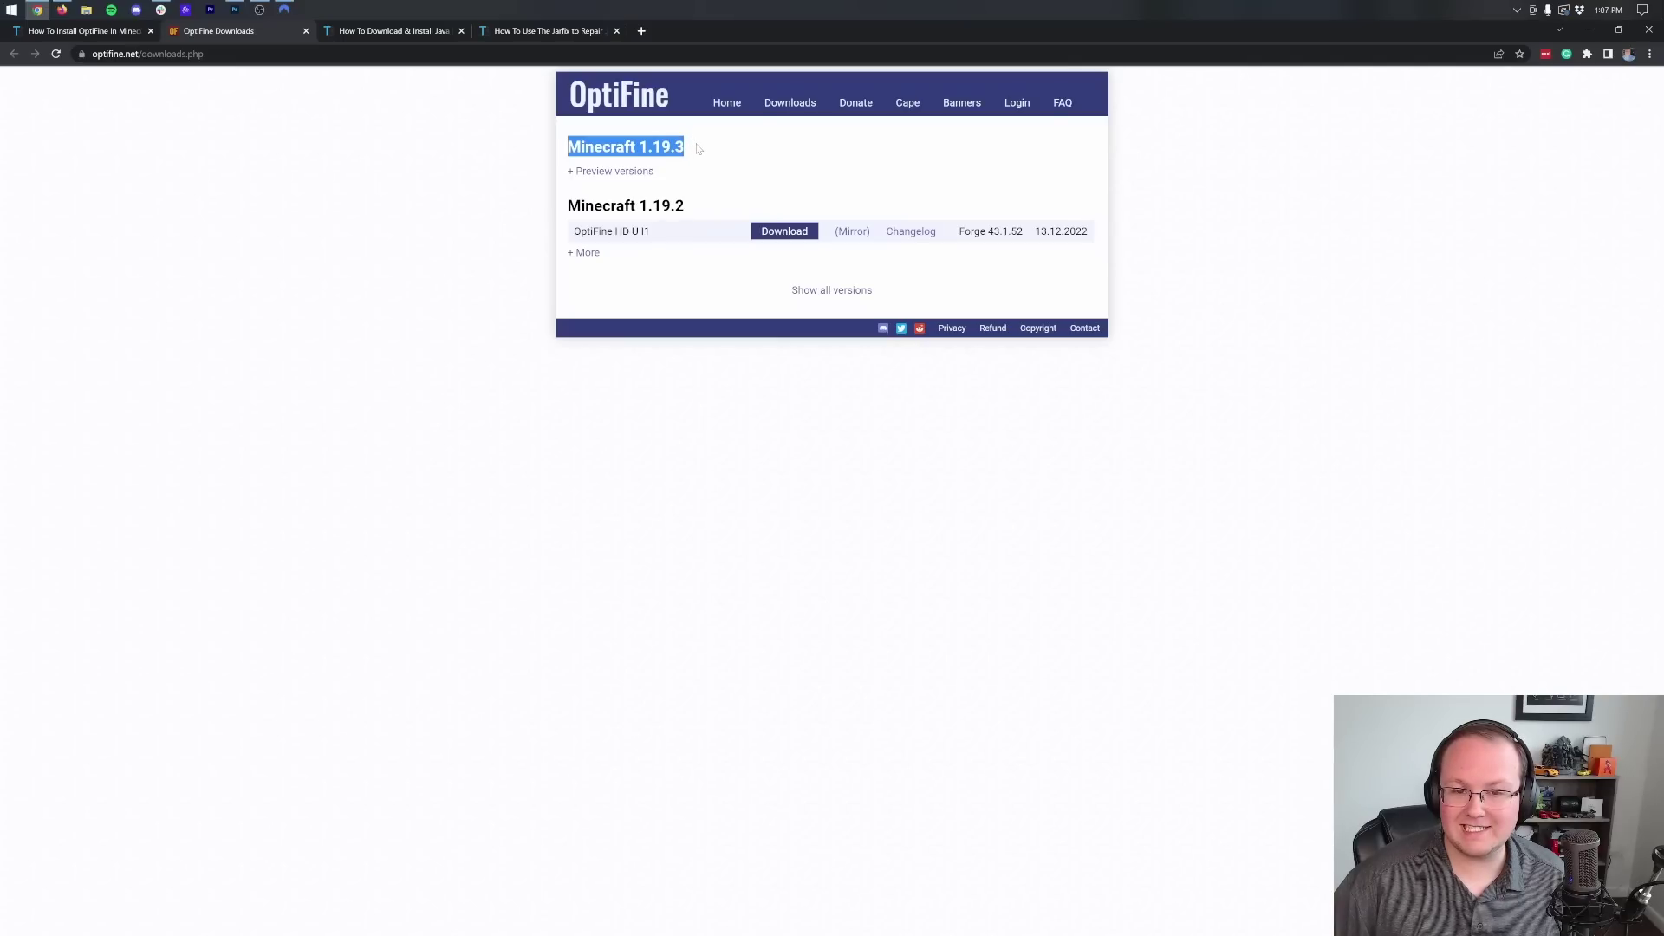
click(698, 149)
click(630, 173)
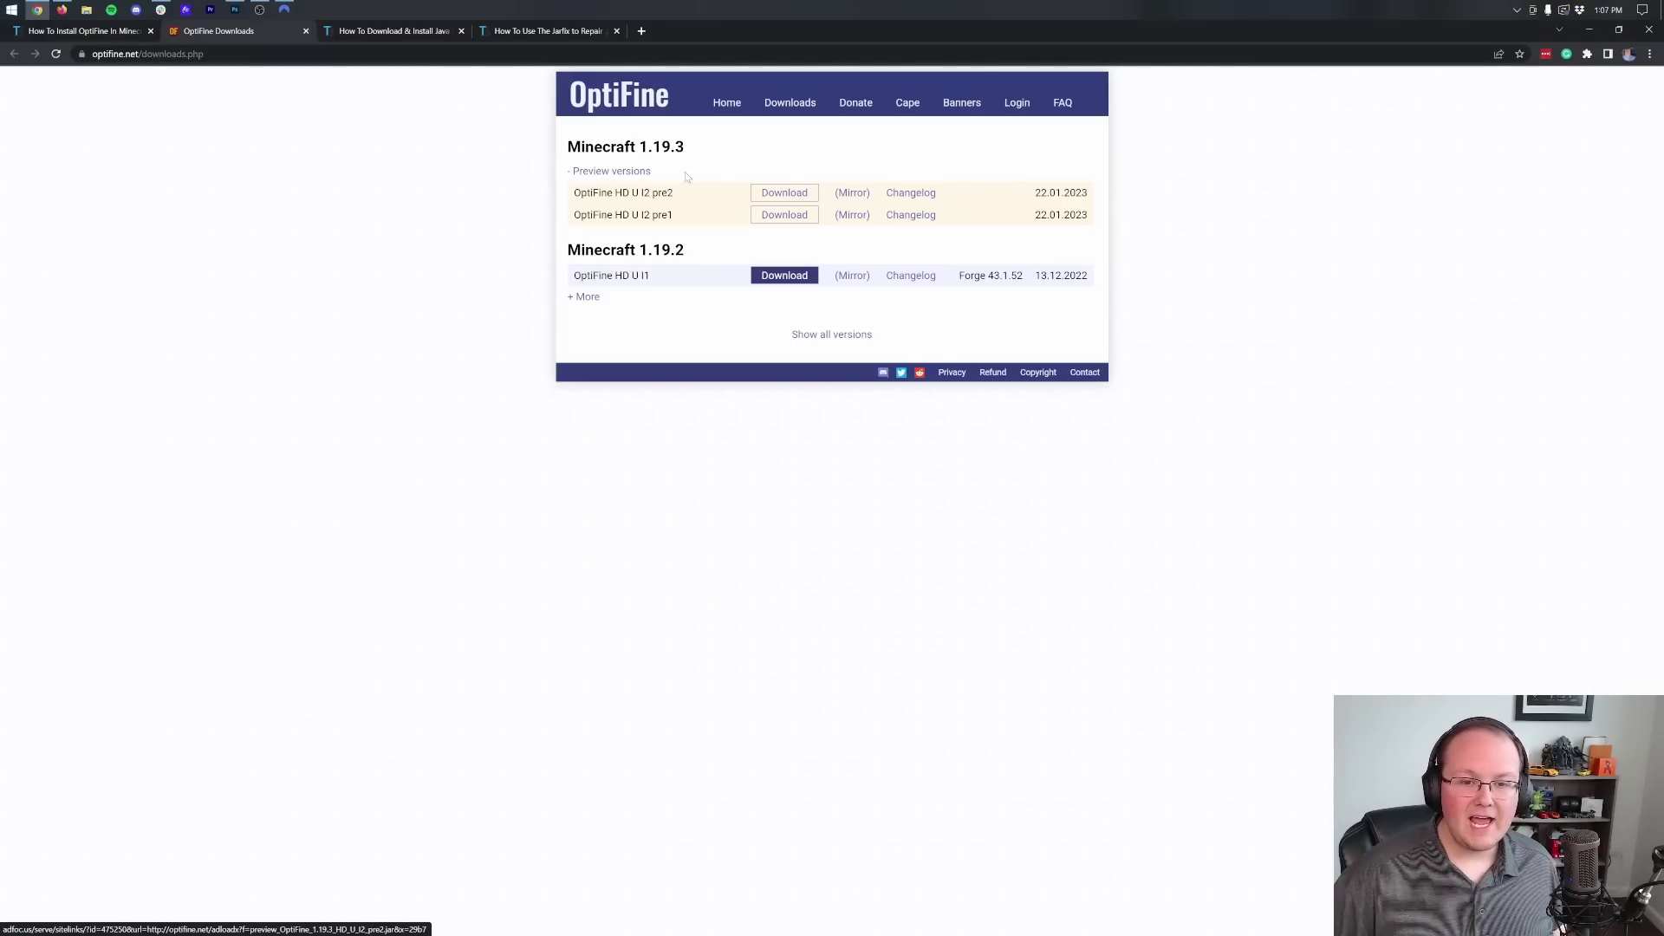
triple_click(697, 145)
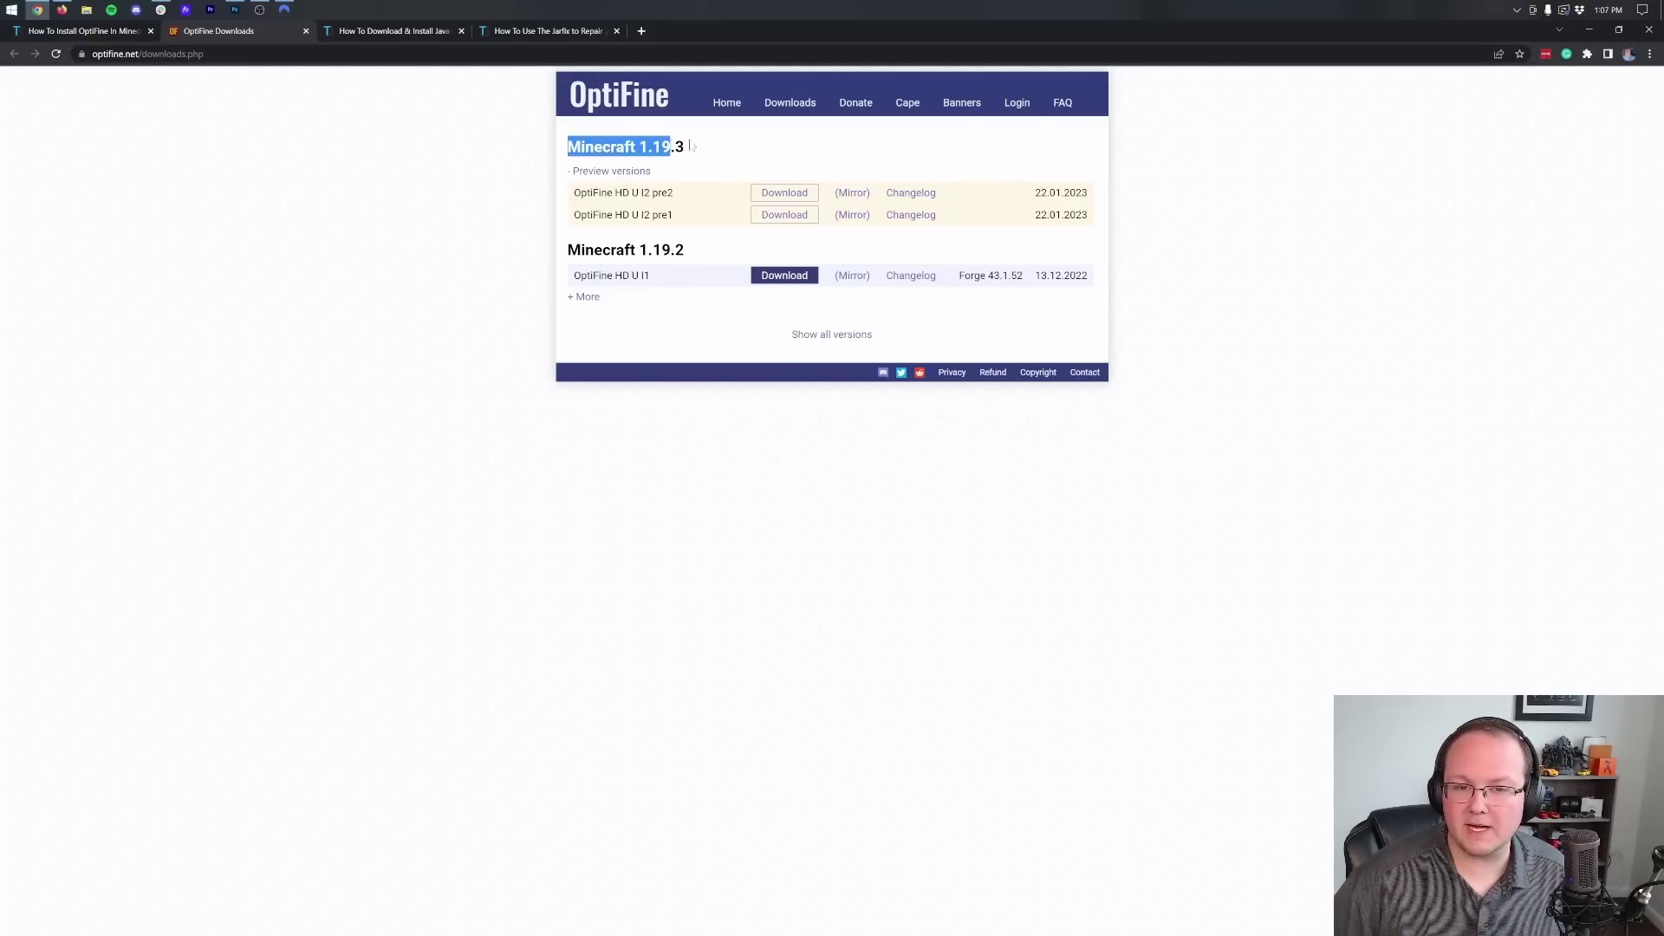
click(701, 145)
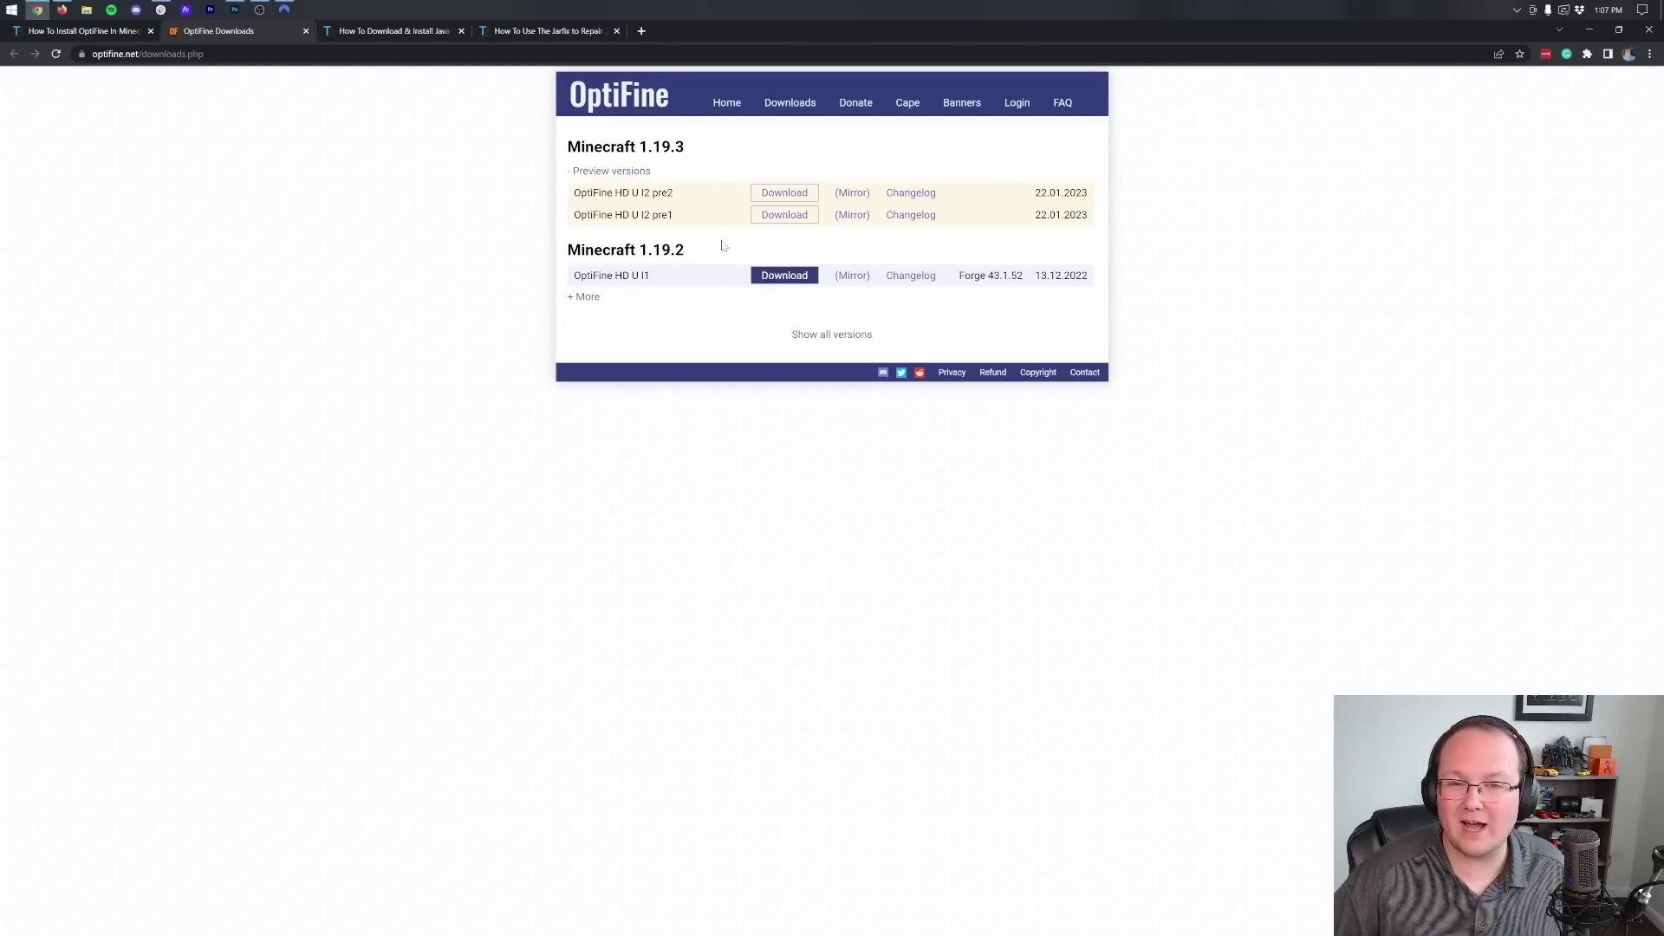
click(589, 171)
click(594, 171)
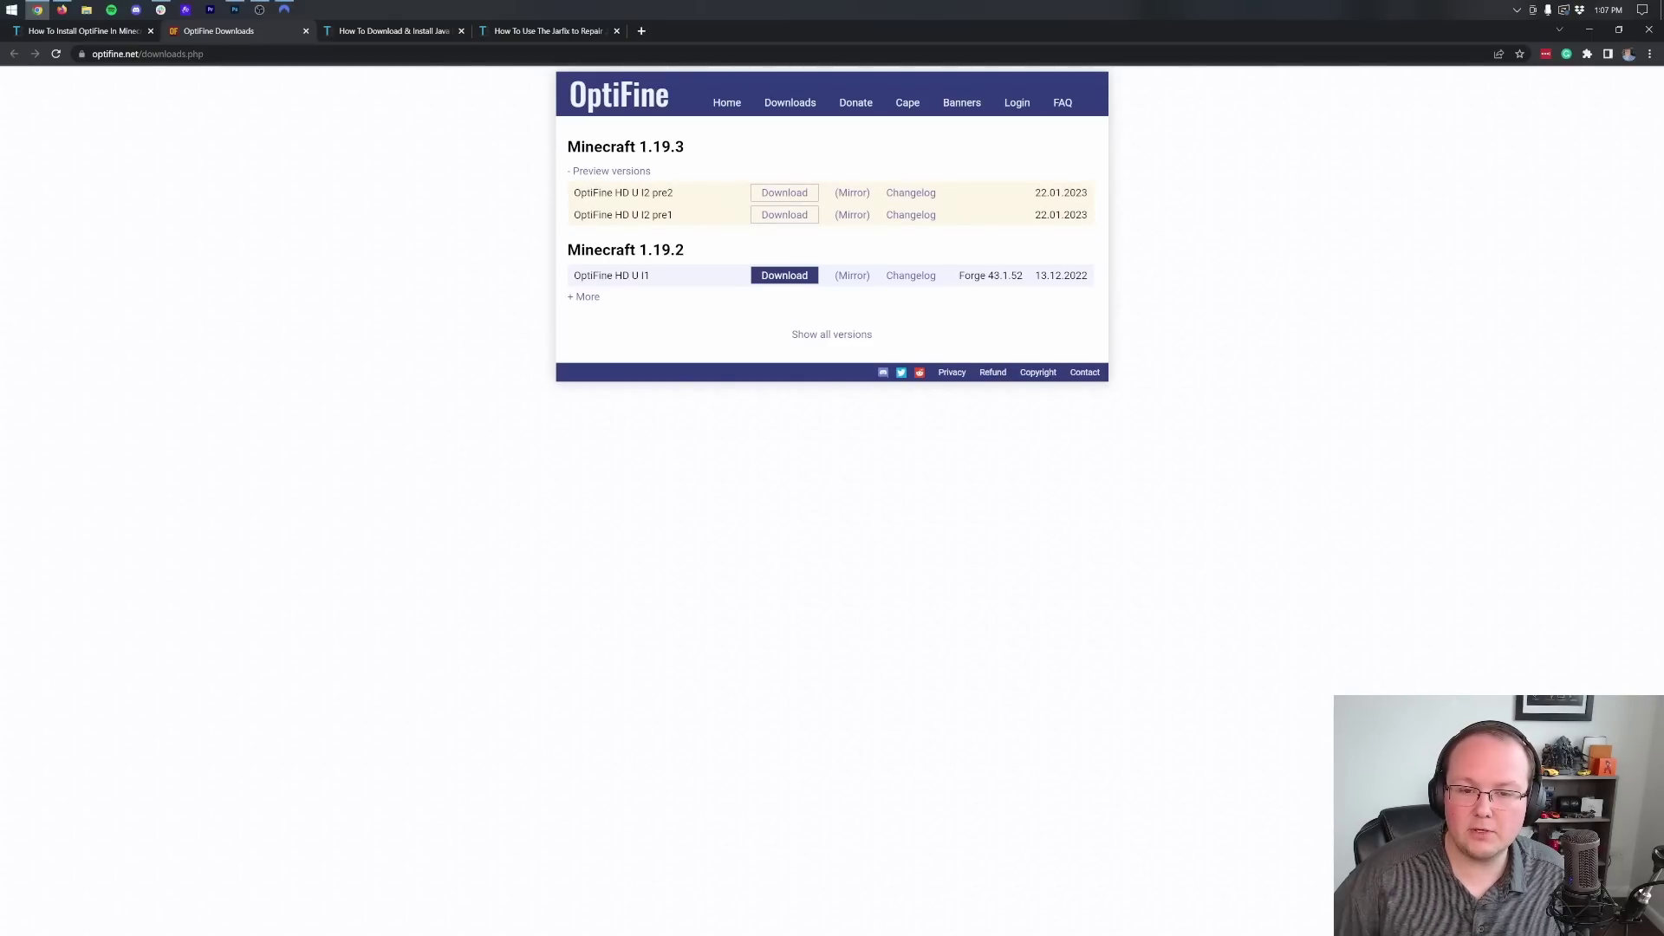
- Download the preview OptiFine 1.19.3 HD U I2 pre2 file through its mirror link
click(849, 194)
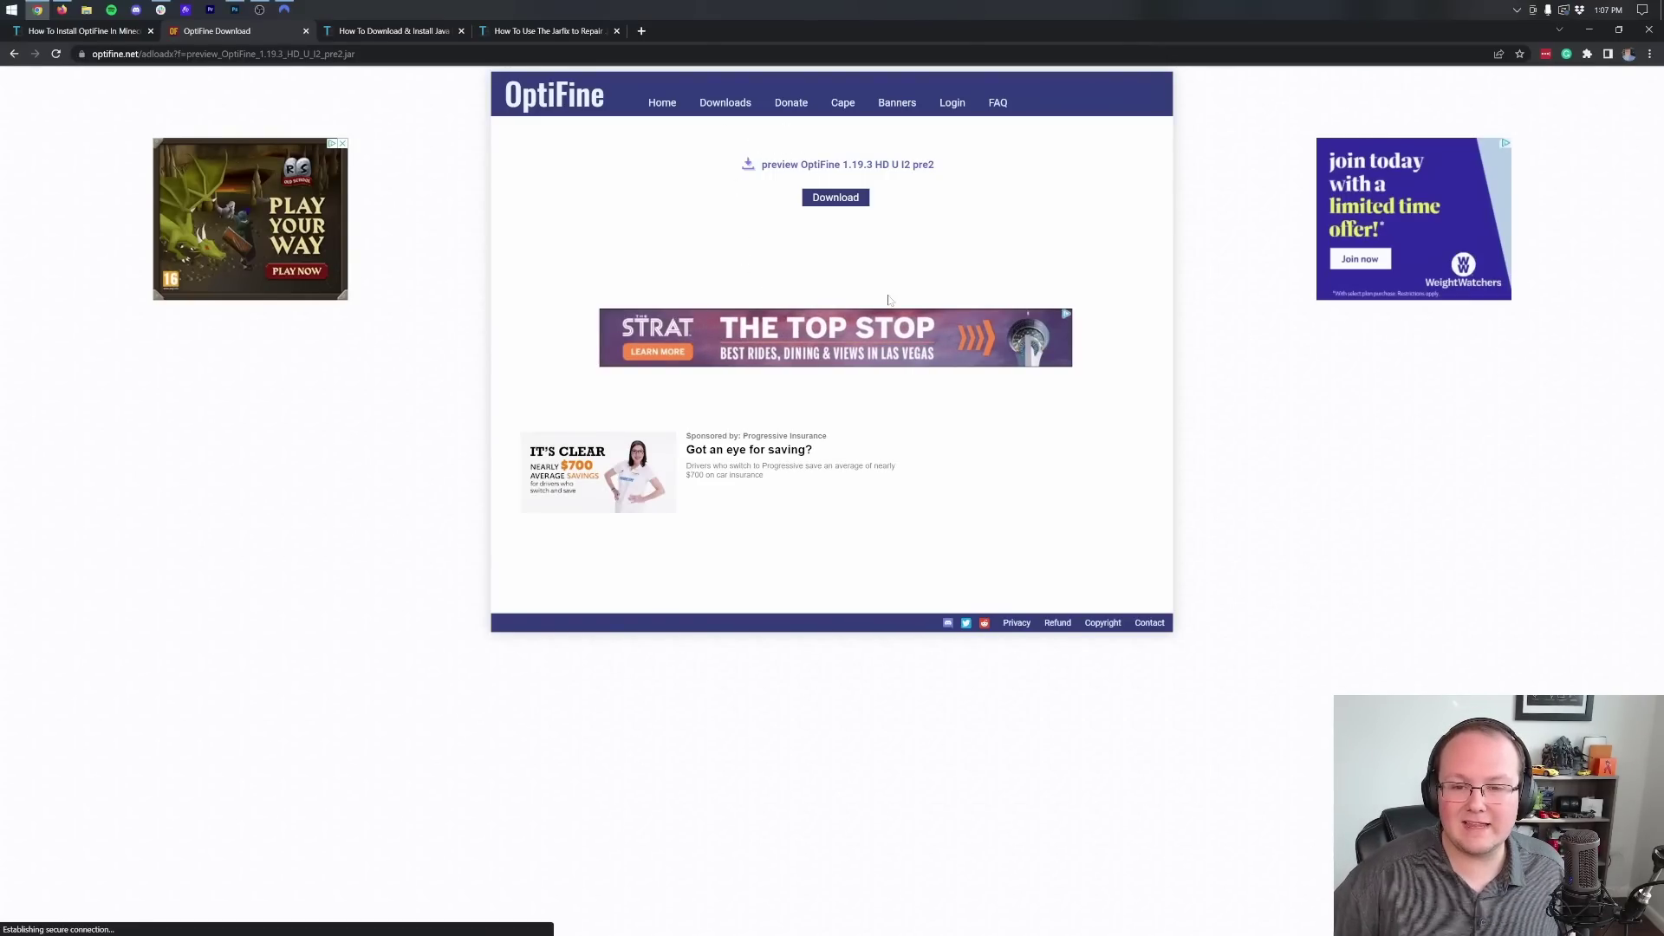
click(878, 164)
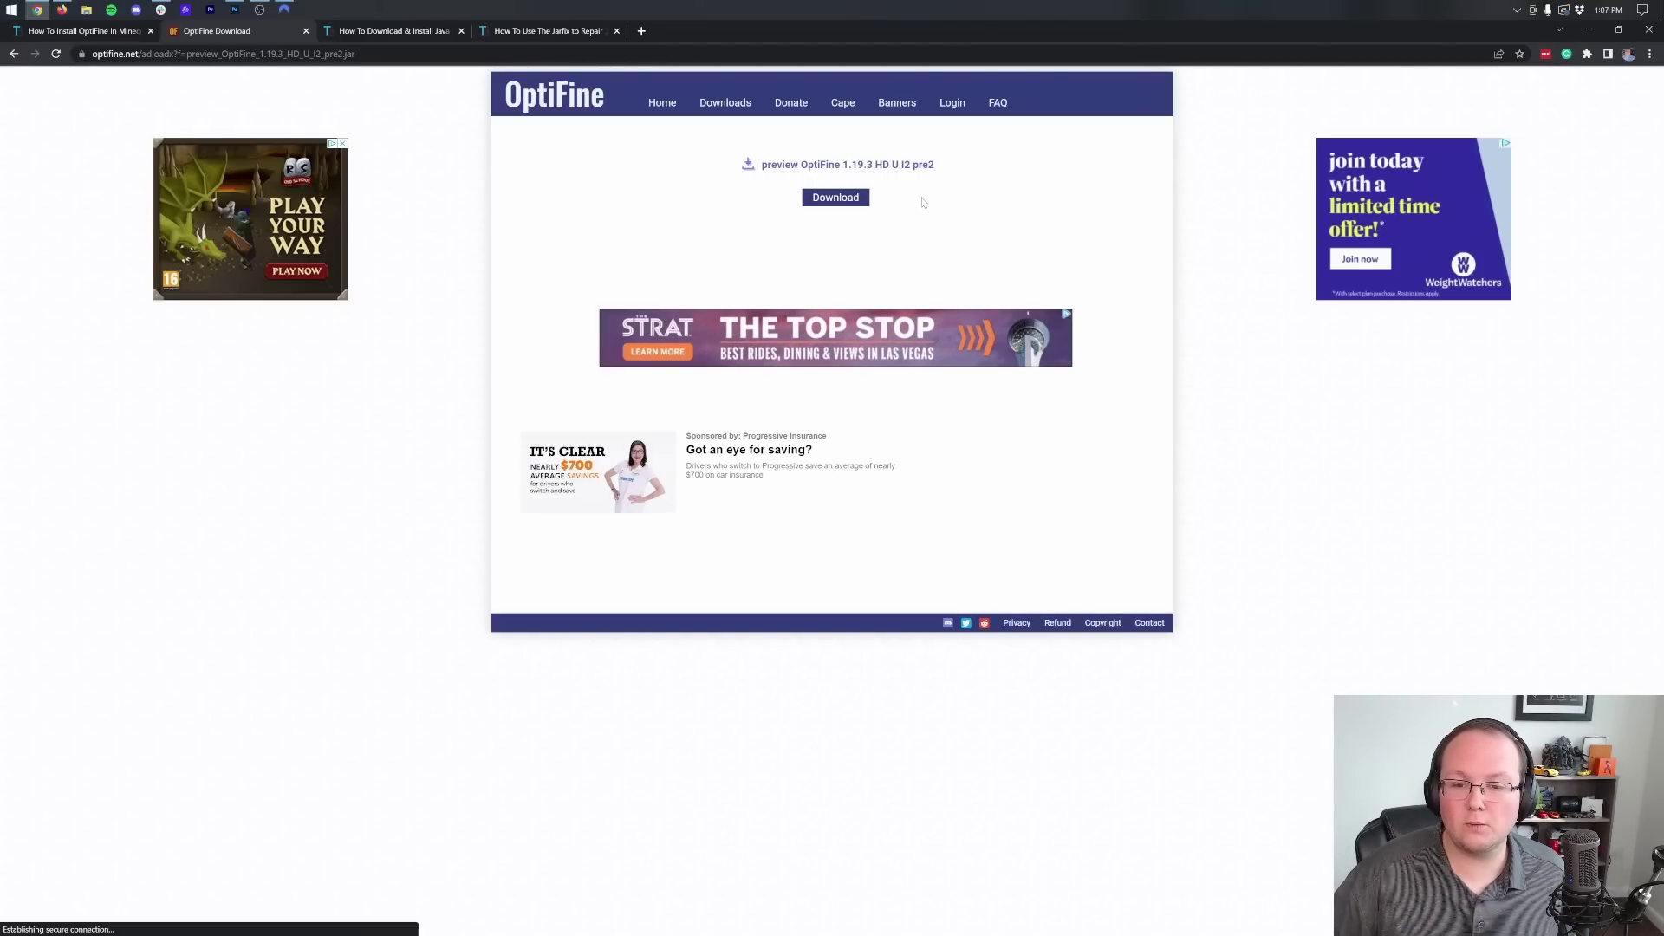
click(845, 207)
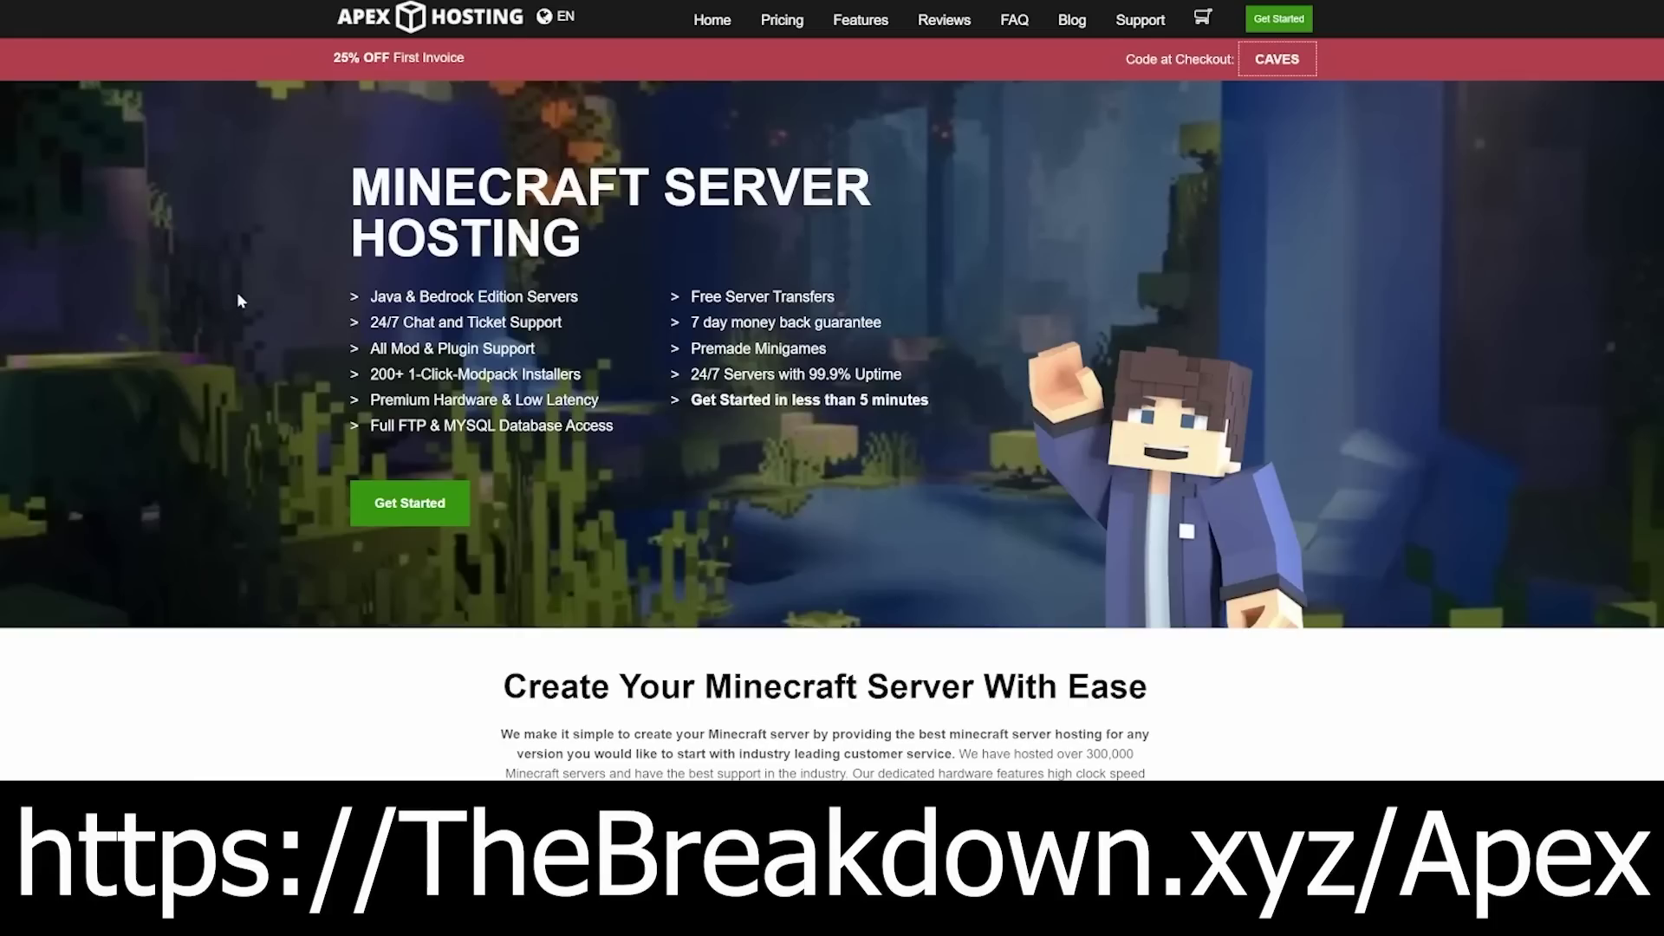
drag(369, 323, 598, 400)
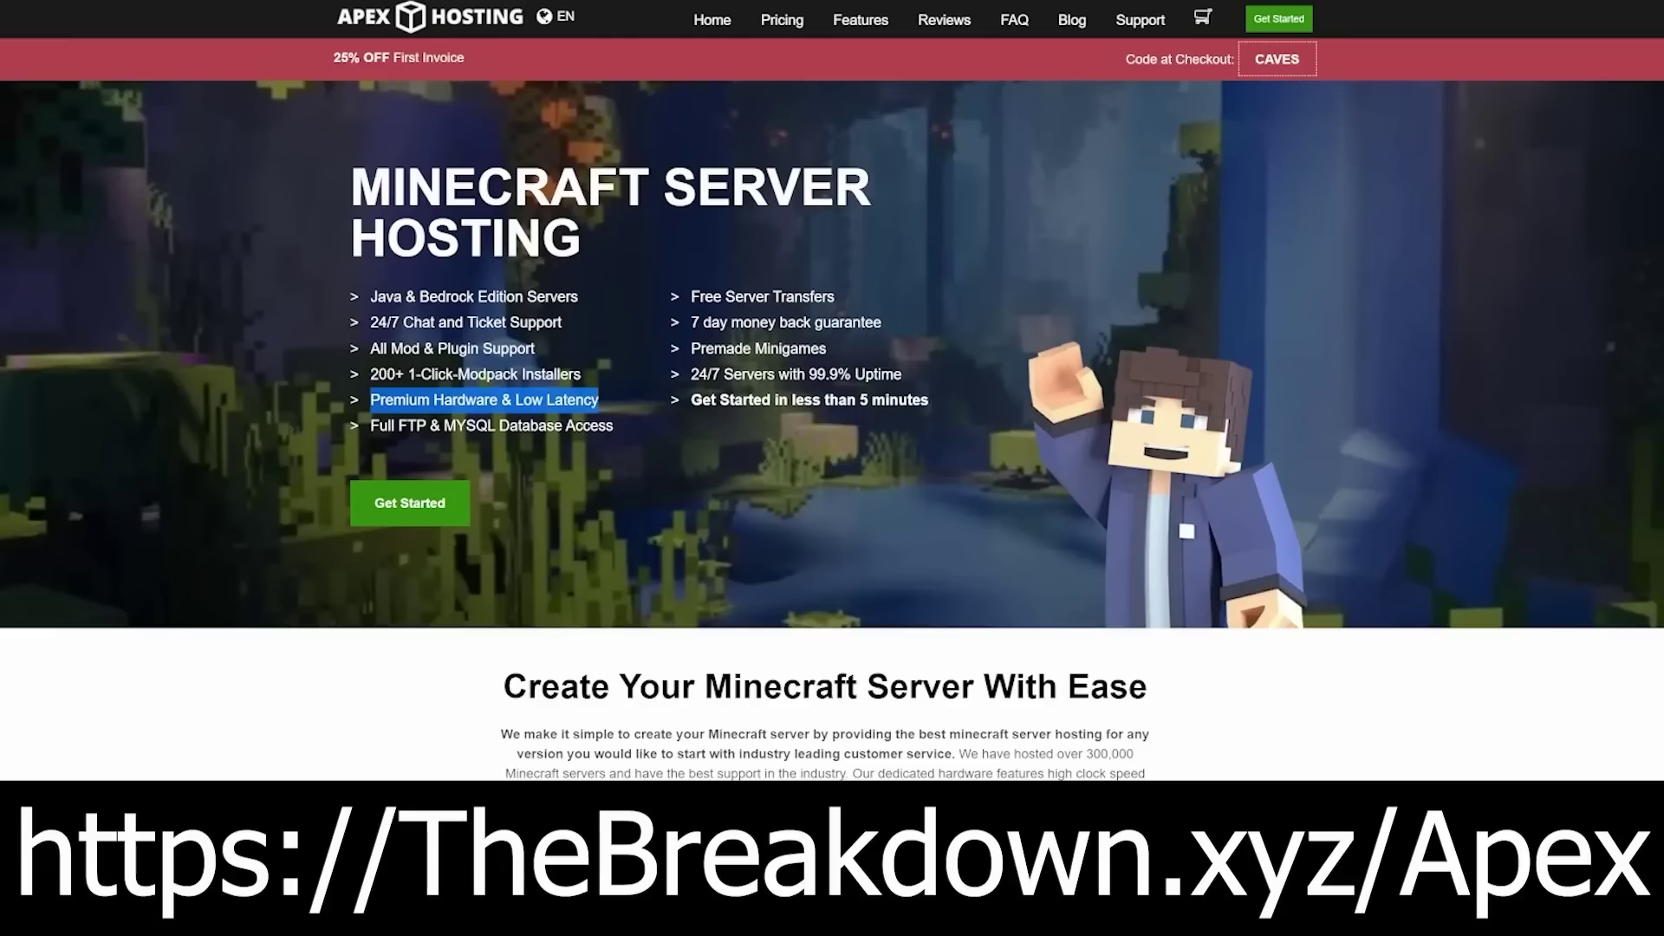
drag(691, 401, 929, 401)
scroll(845, 490, down, 6)
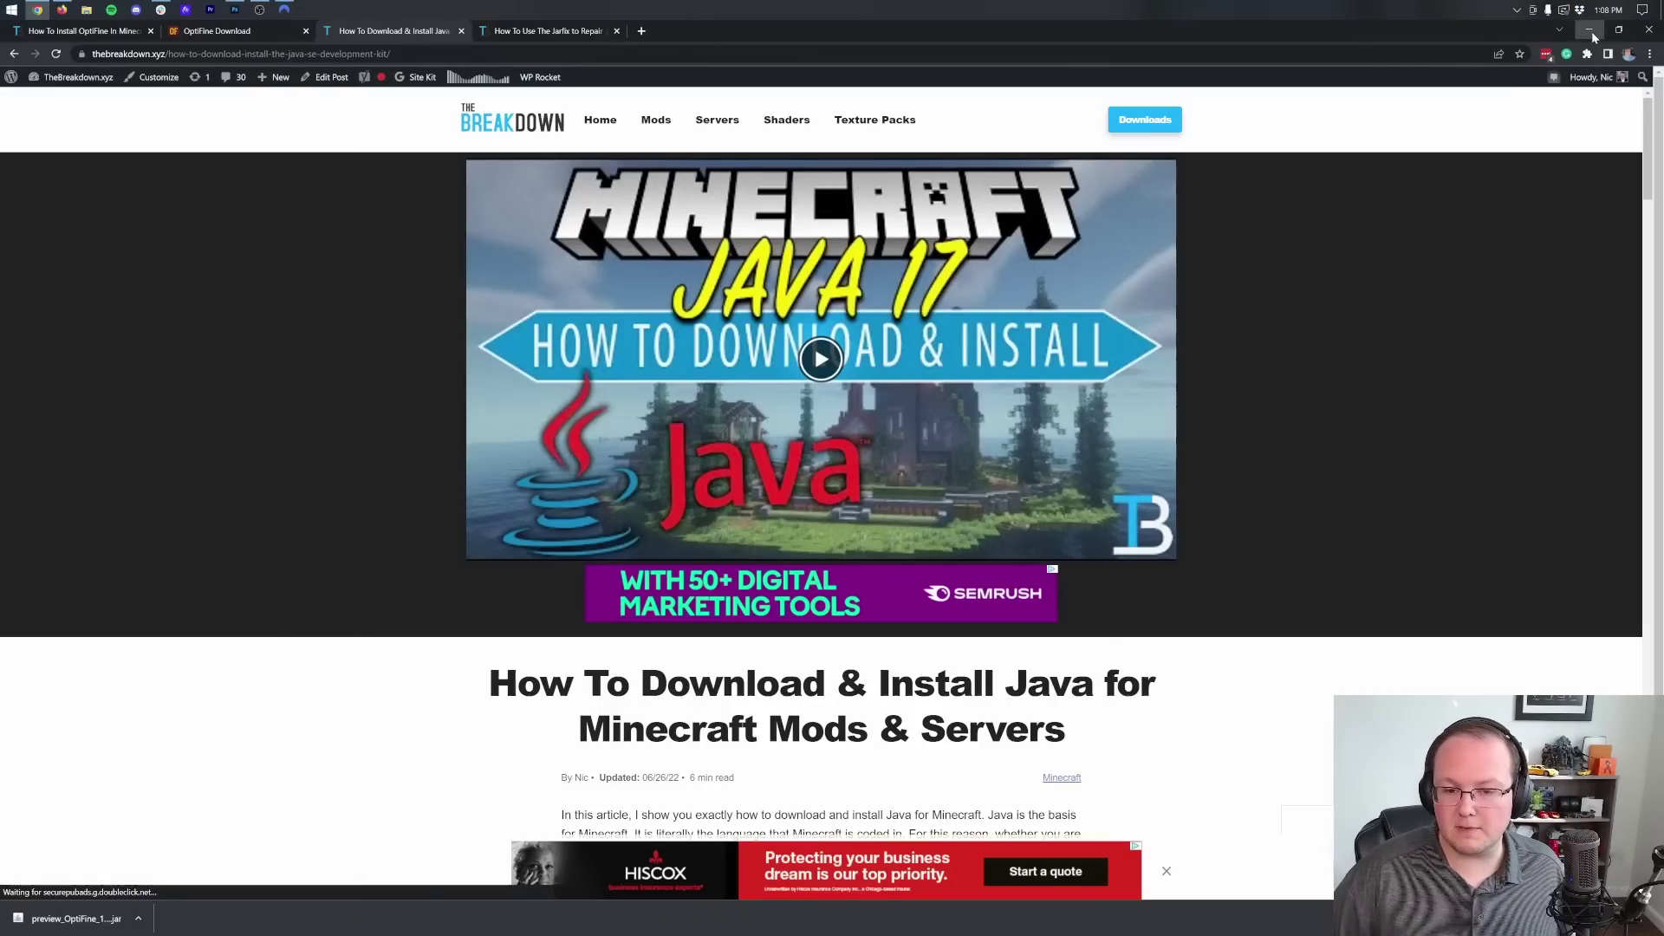
- Minimize the browser and open the Downloads folder of This PC in File Explorer
click(1591, 31)
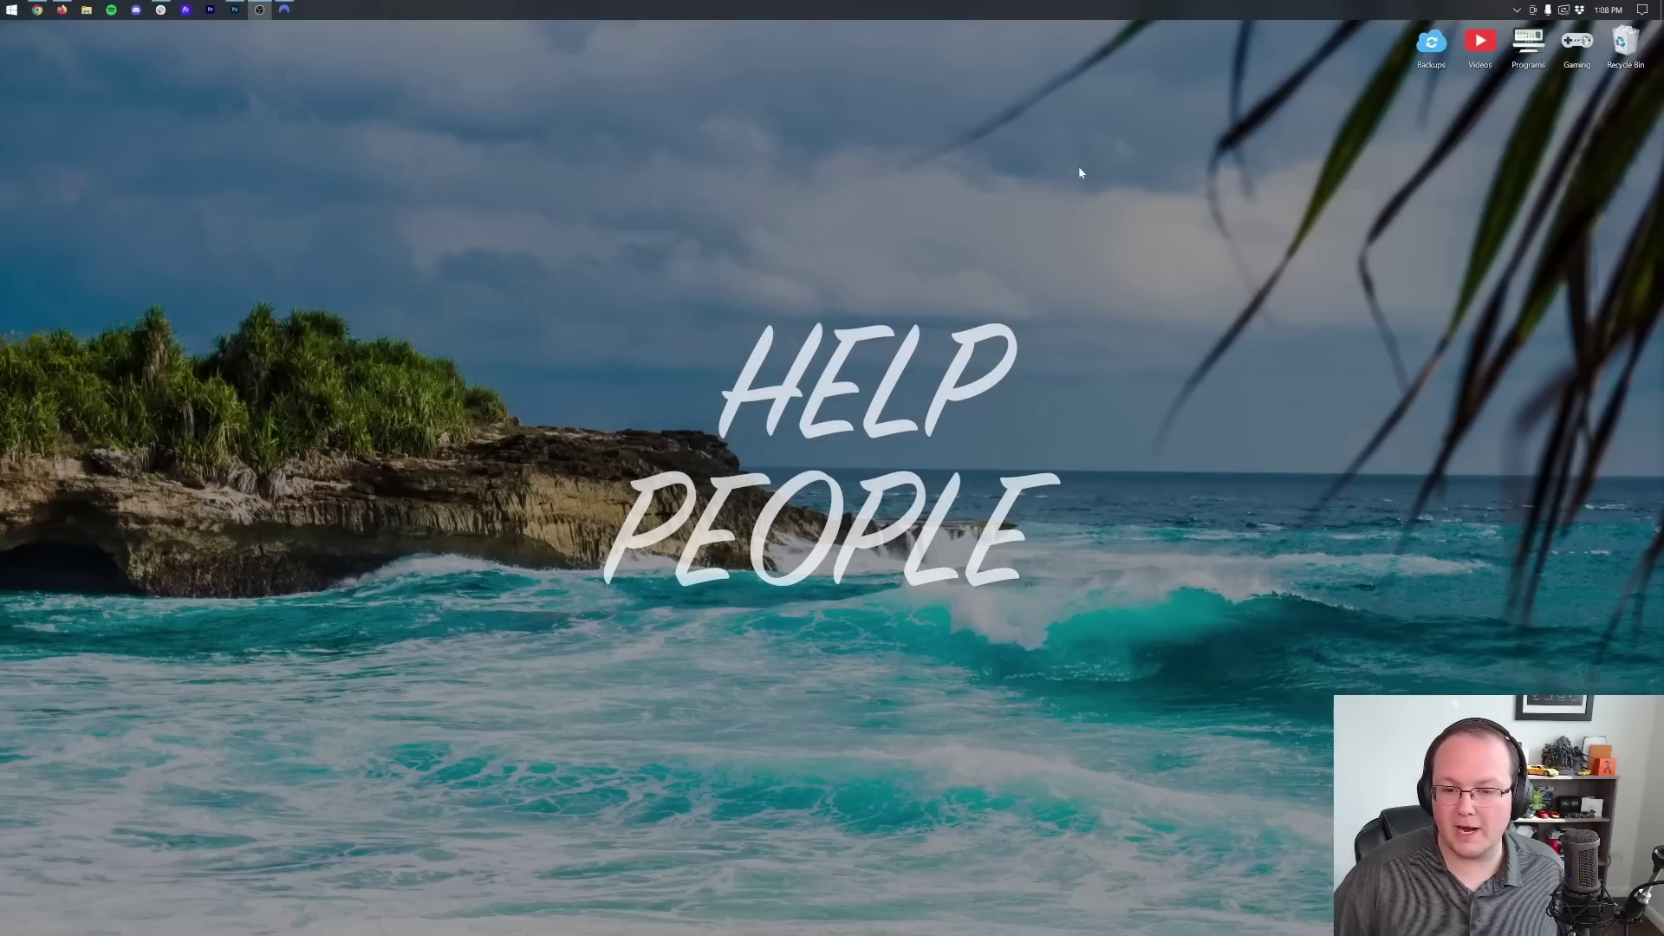
click(2, 5)
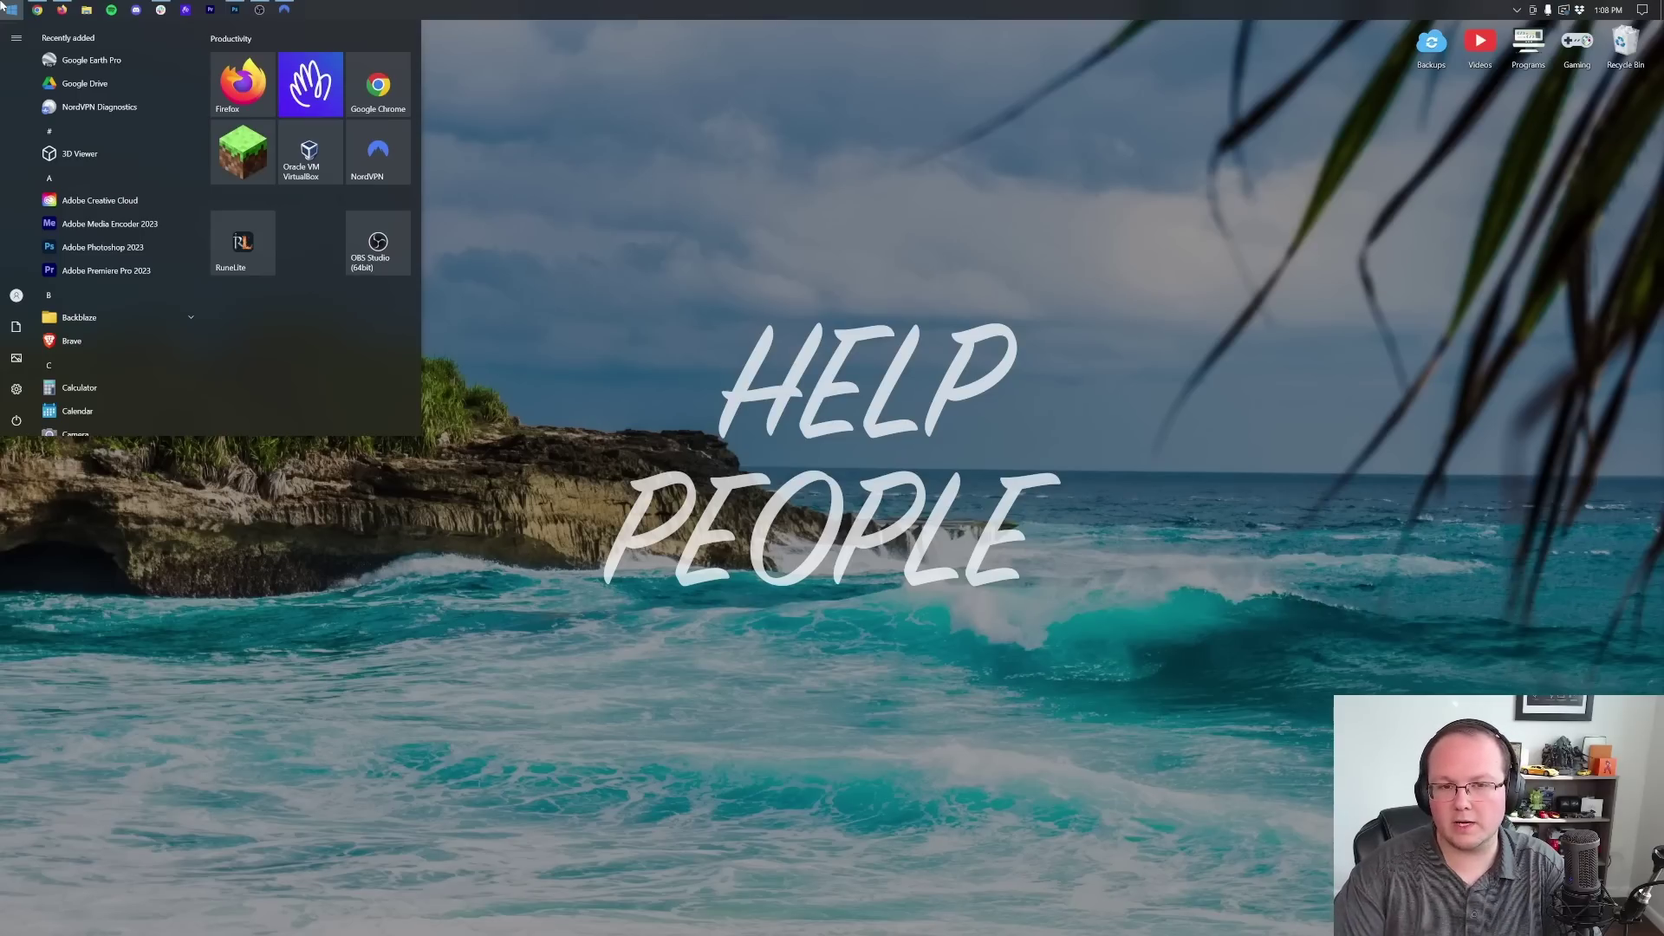
text(down)
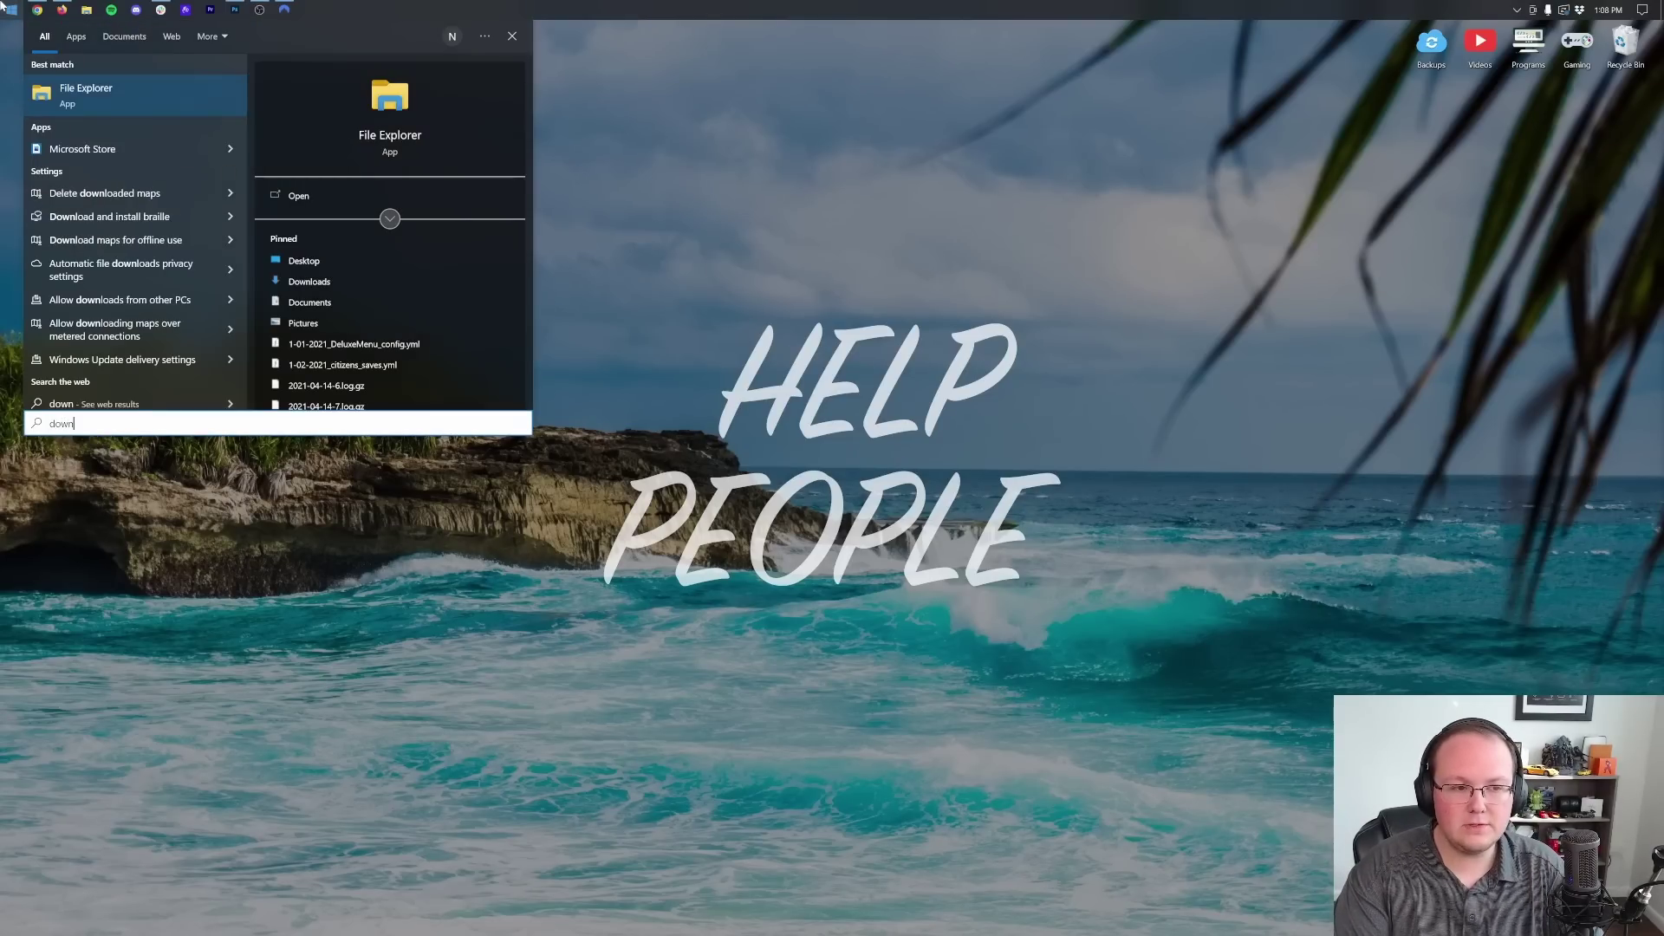
click(79, 103)
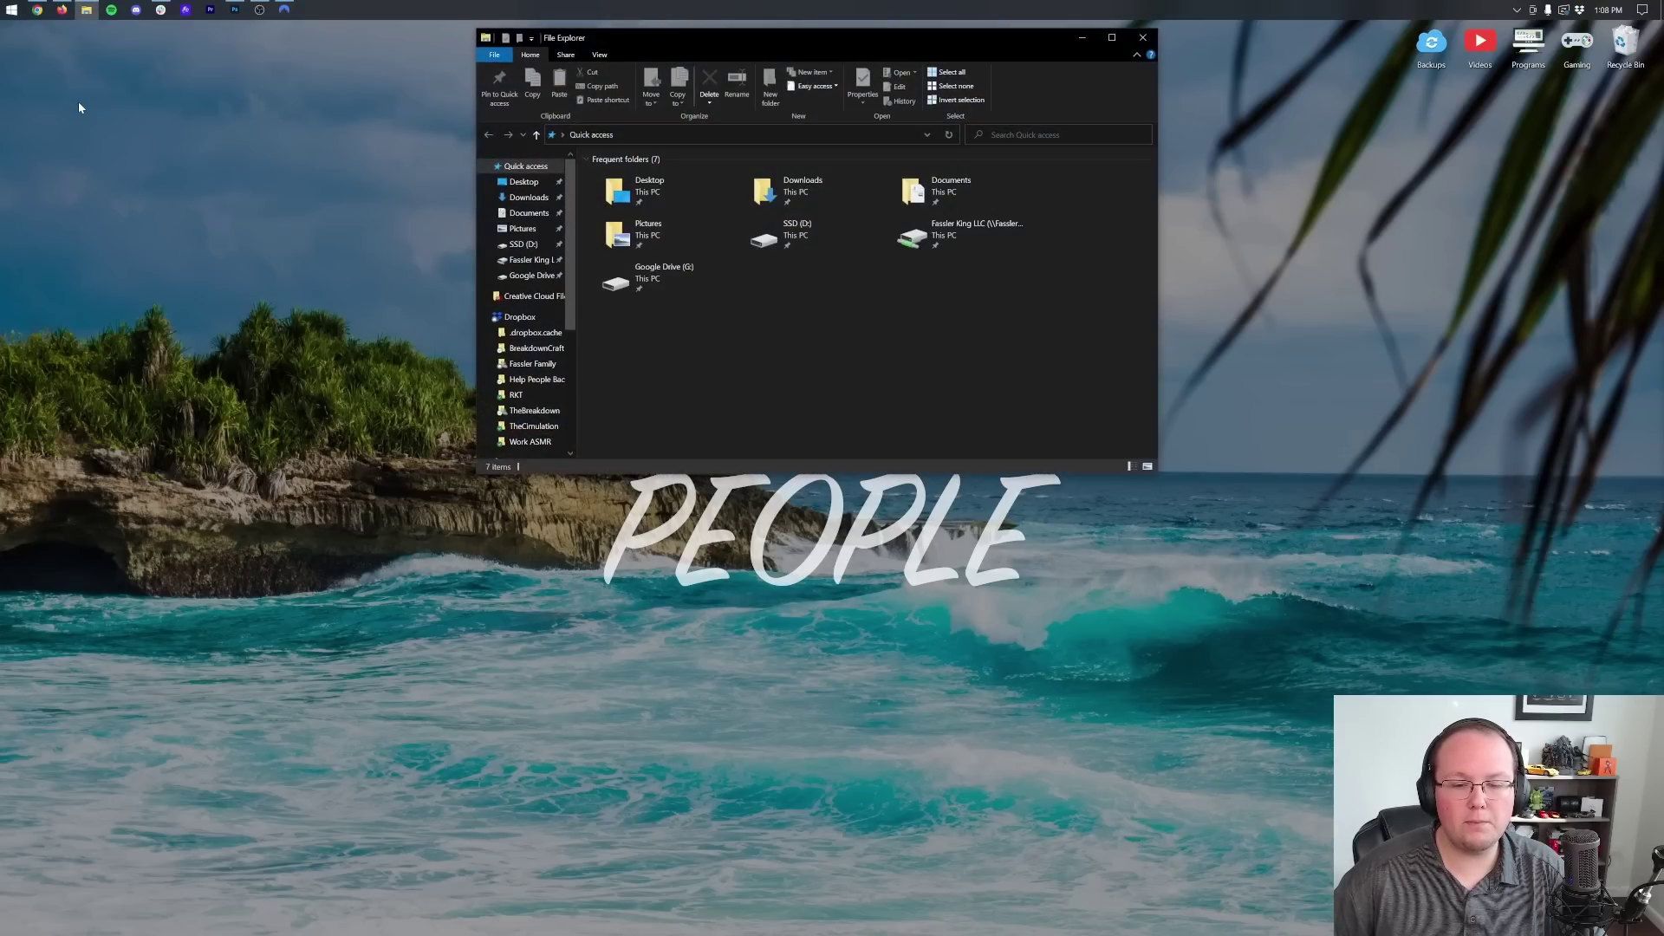
scroll(524, 220, down, 5)
scroll(525, 220, down, 1)
click(515, 241)
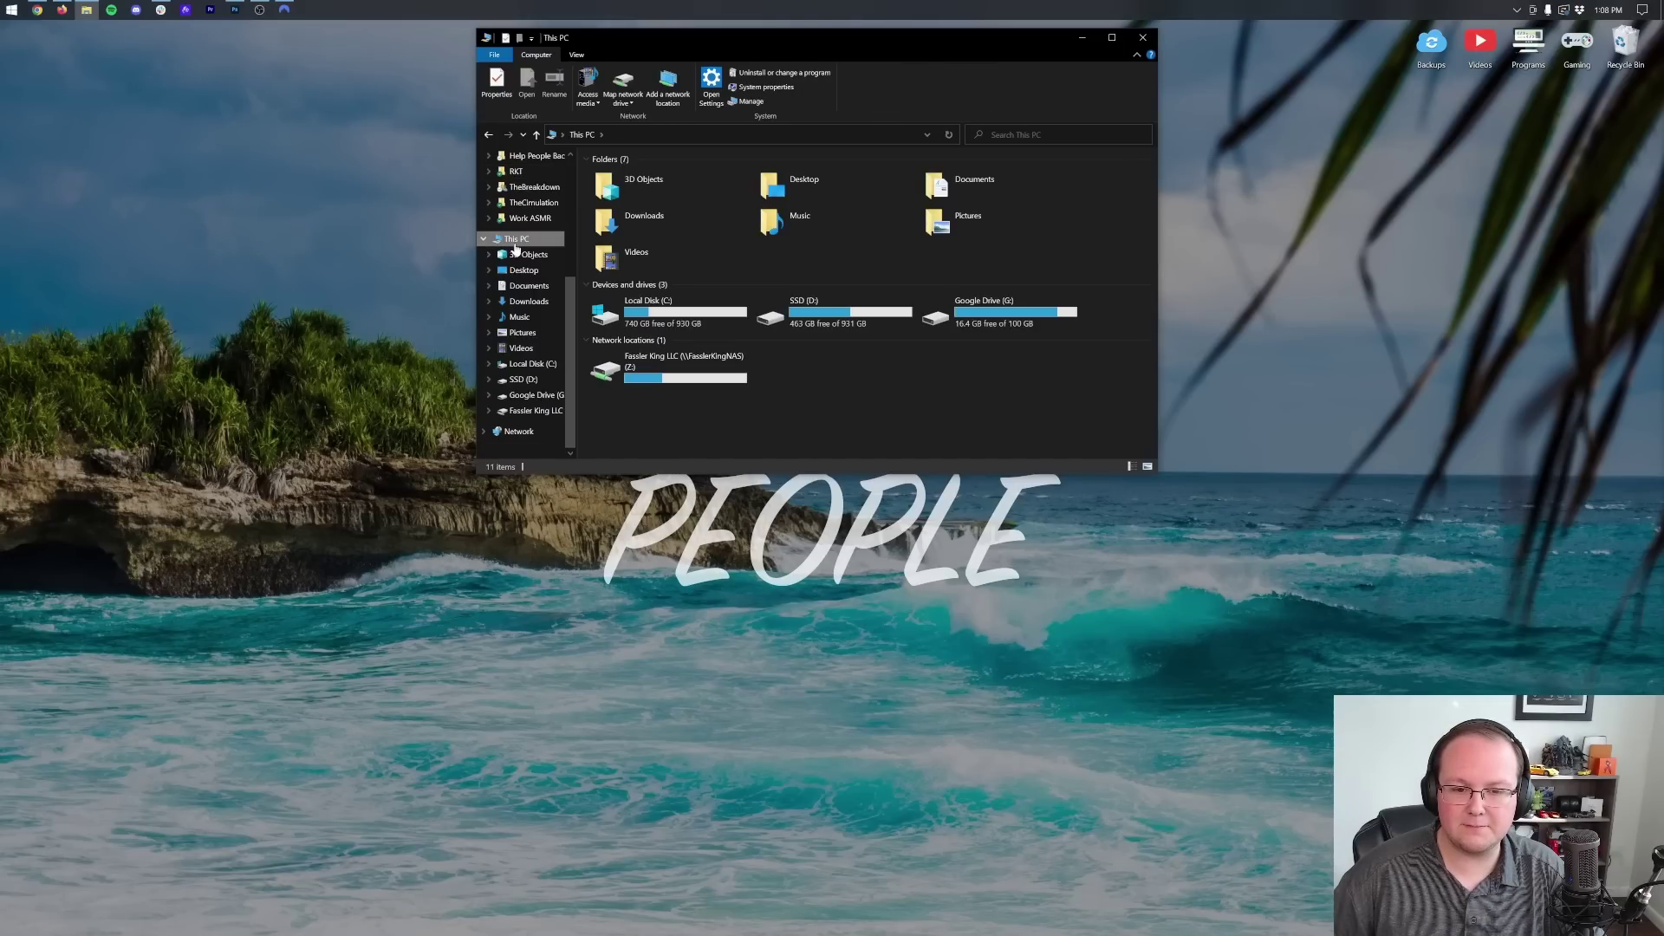
double_click(642, 229)
- Move the OptiFine 1.19.3 preview jar from Downloads to the desktop and close the folder window
click(613, 197)
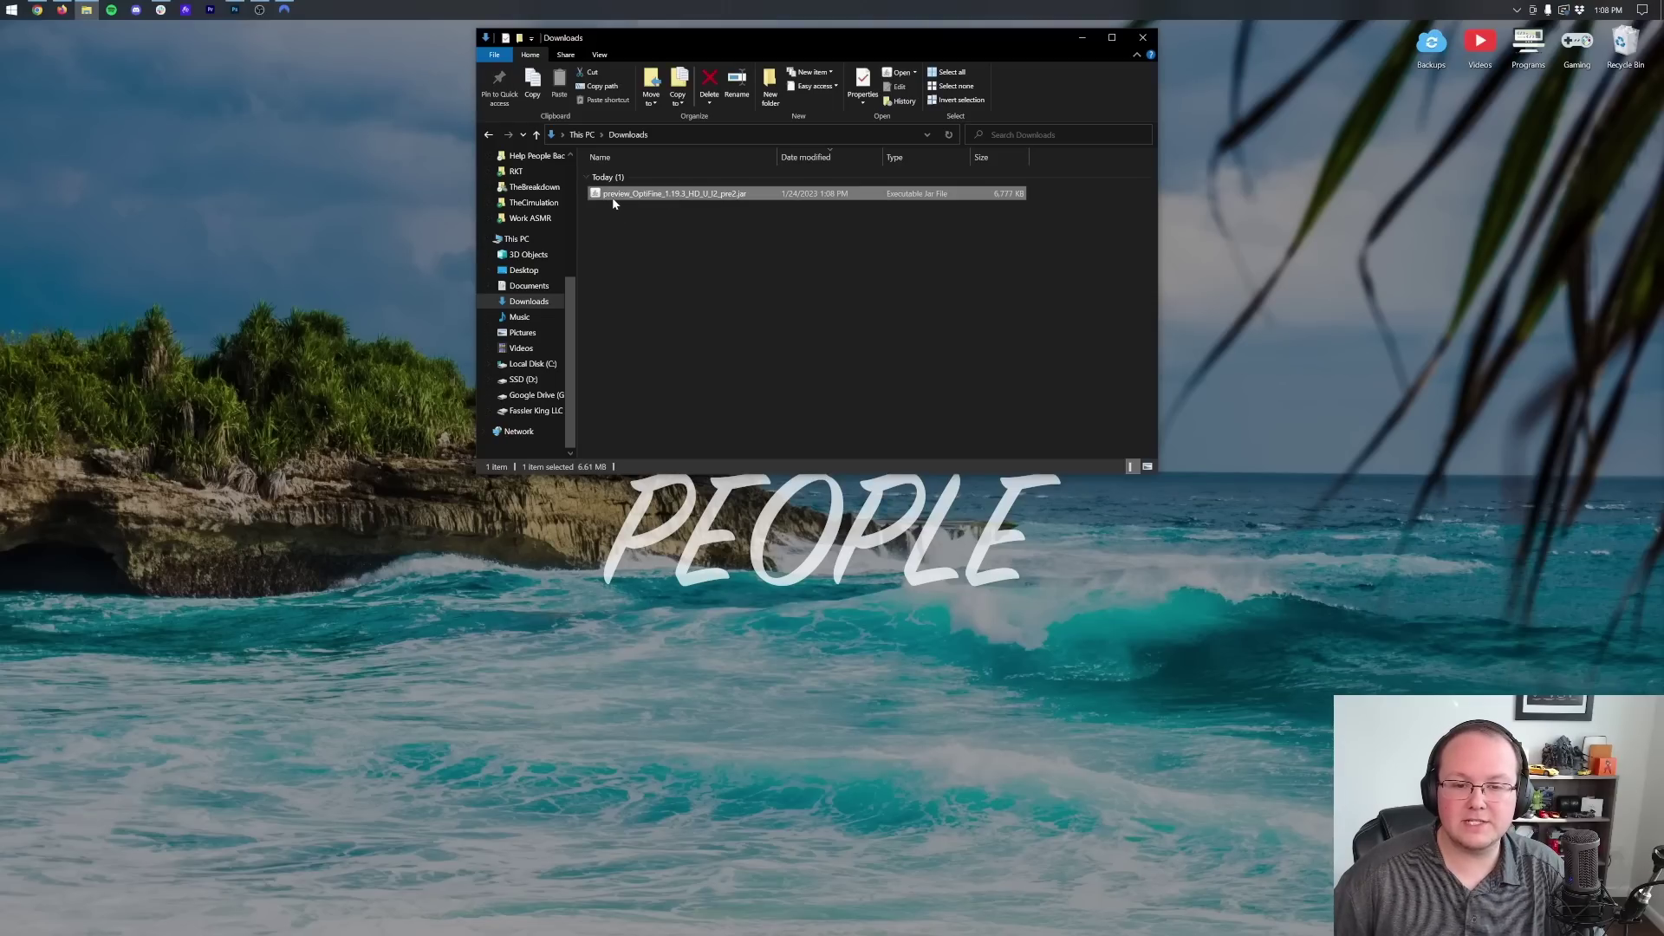
drag(780, 196, 433, 227)
click(1137, 39)
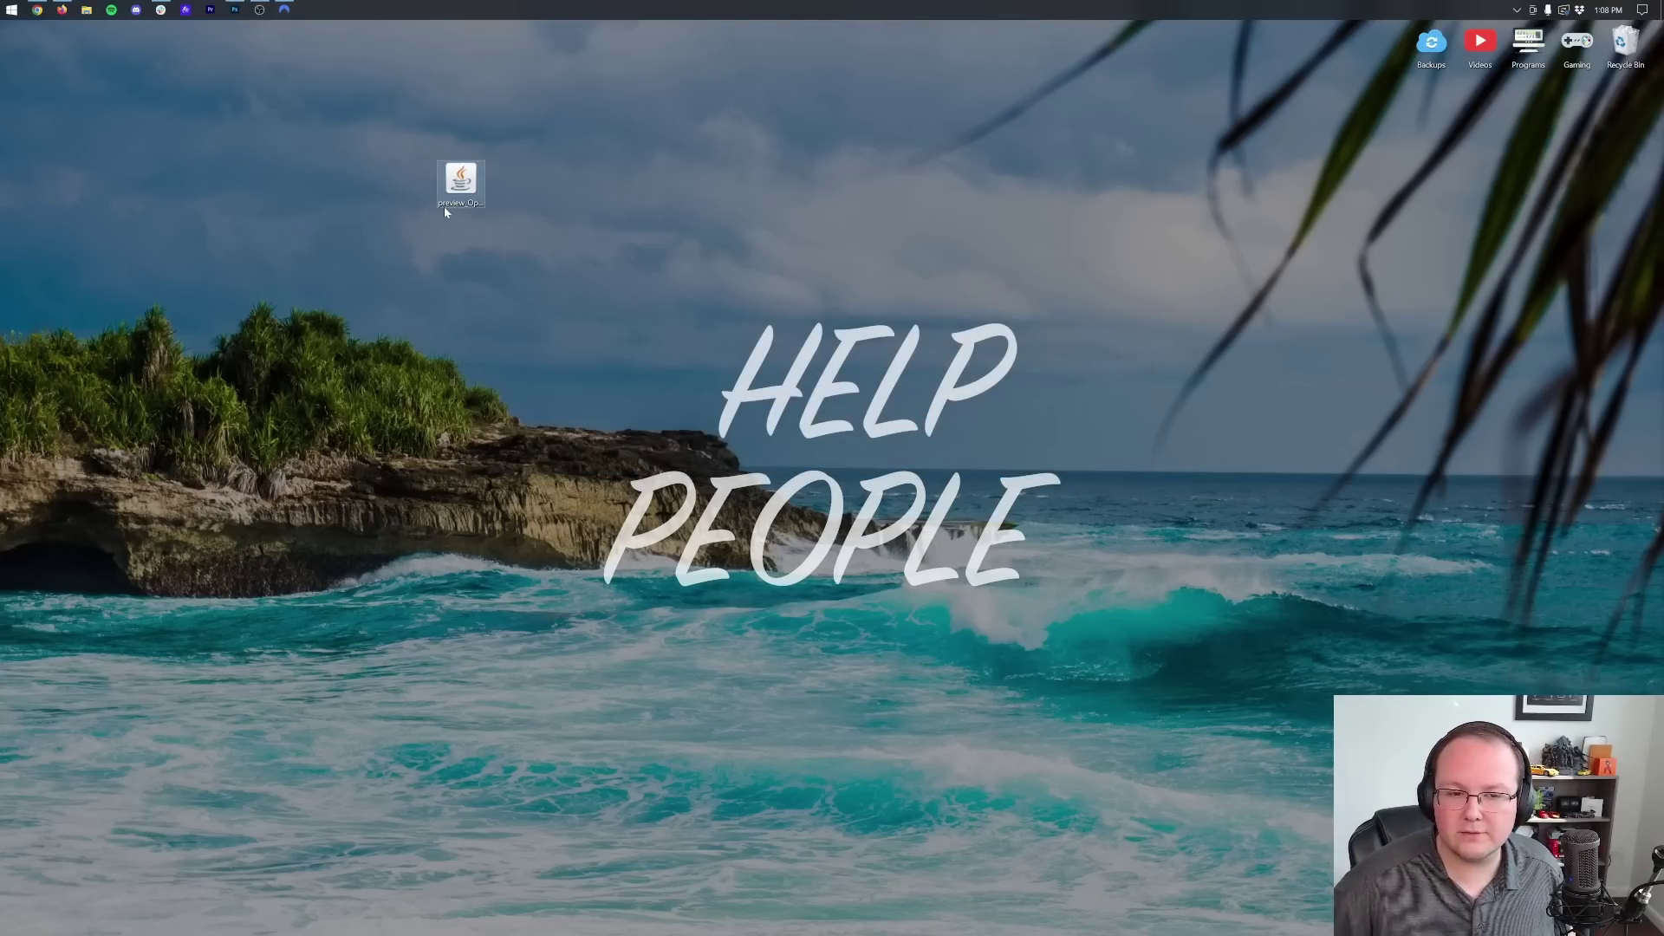
drag(699, 209, 702, 212)
click(730, 258)
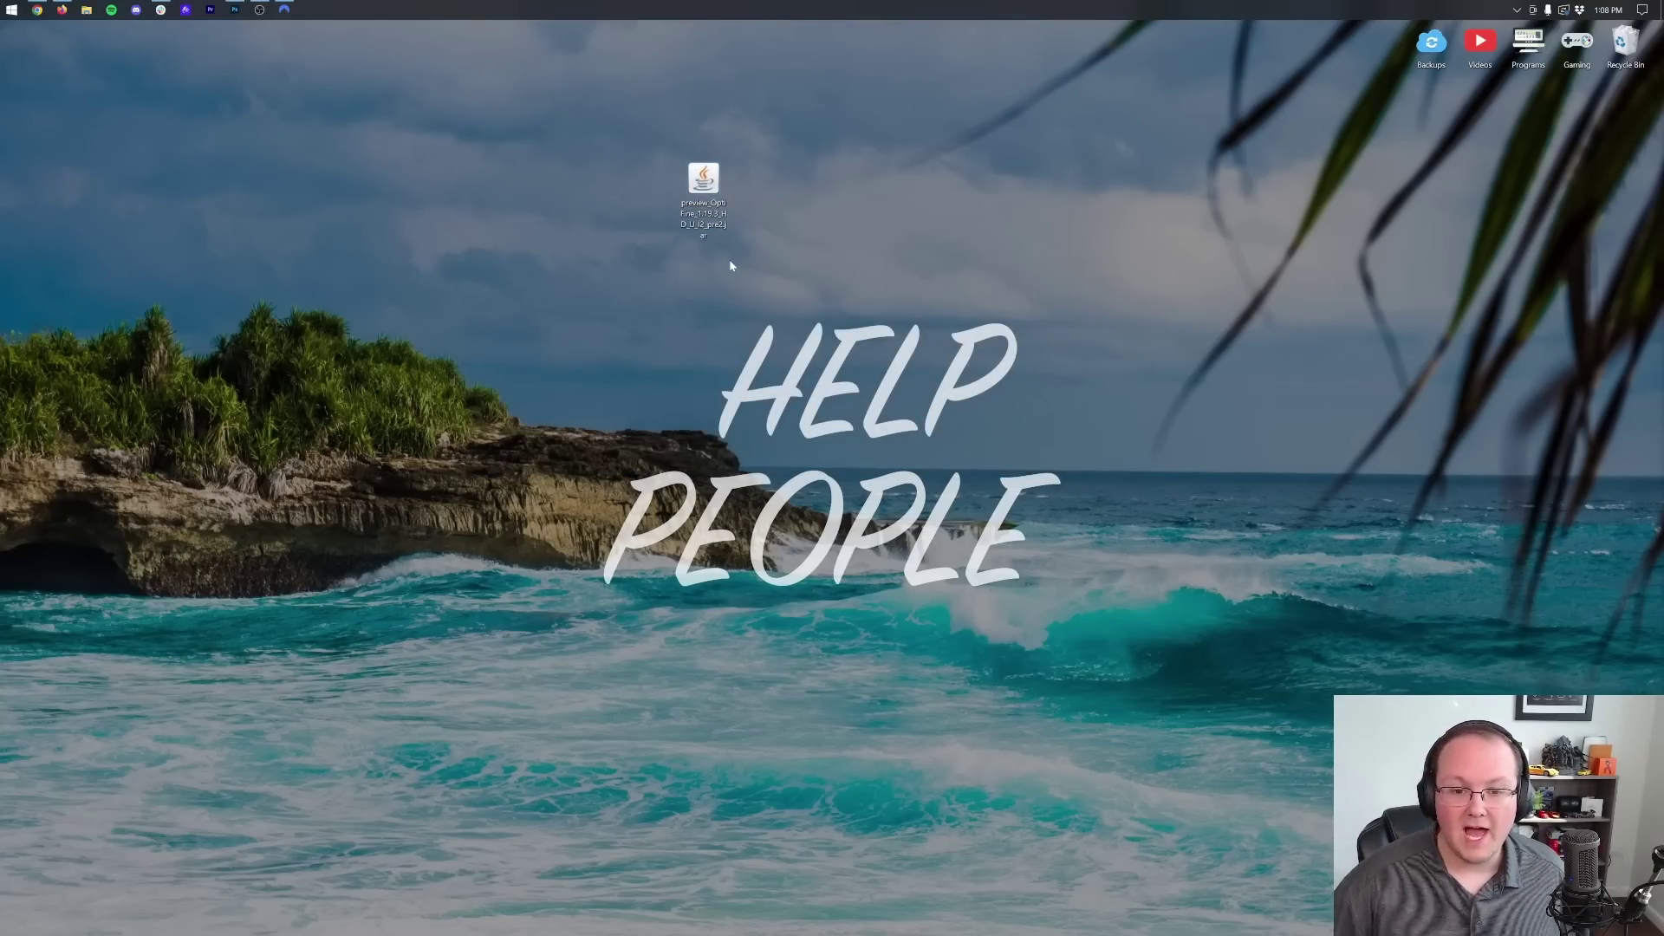
- Check which applications are offered for opening the OptiFine jar on the desktop, without opening the file
right_click(712, 184)
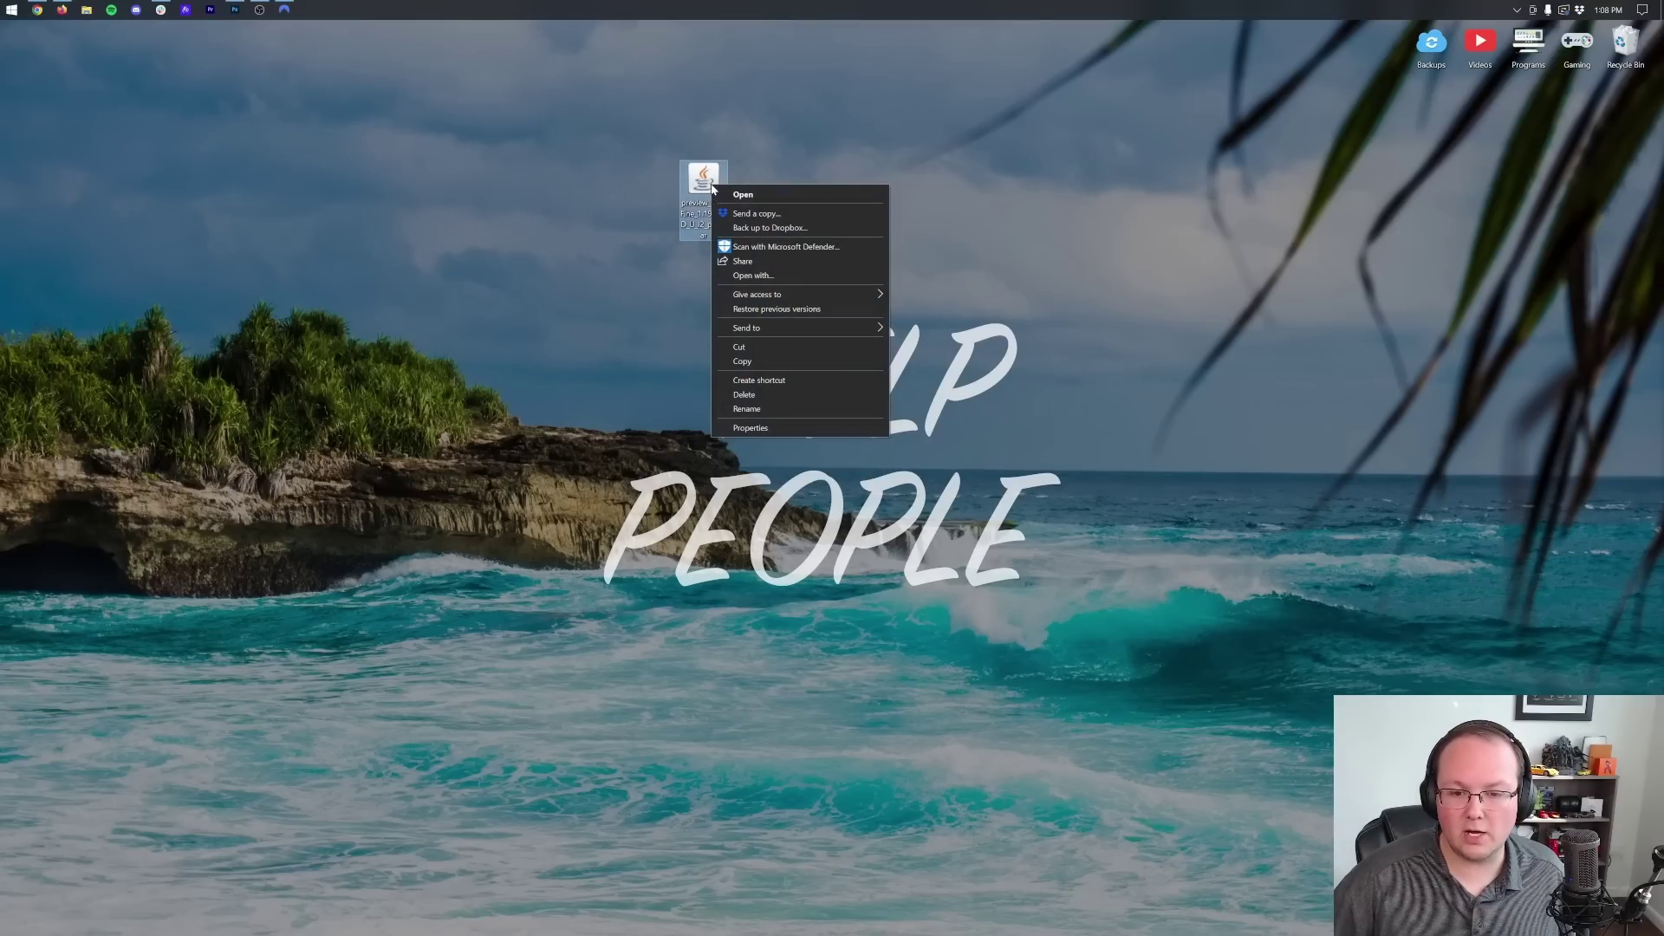
click(752, 275)
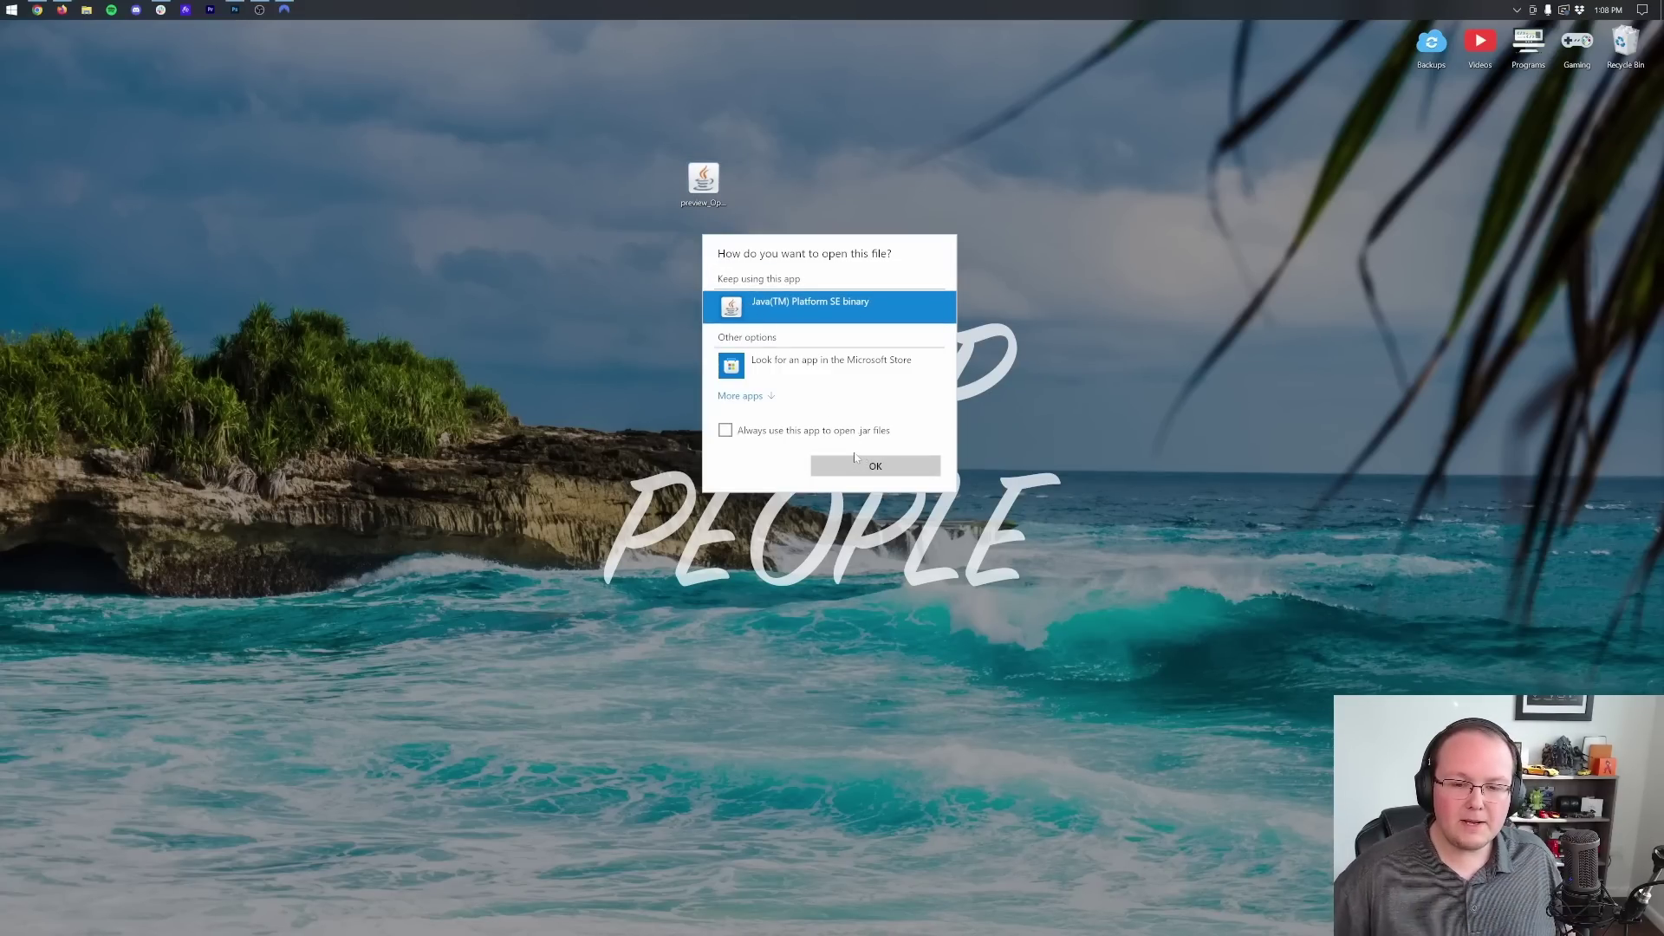
click(741, 211)
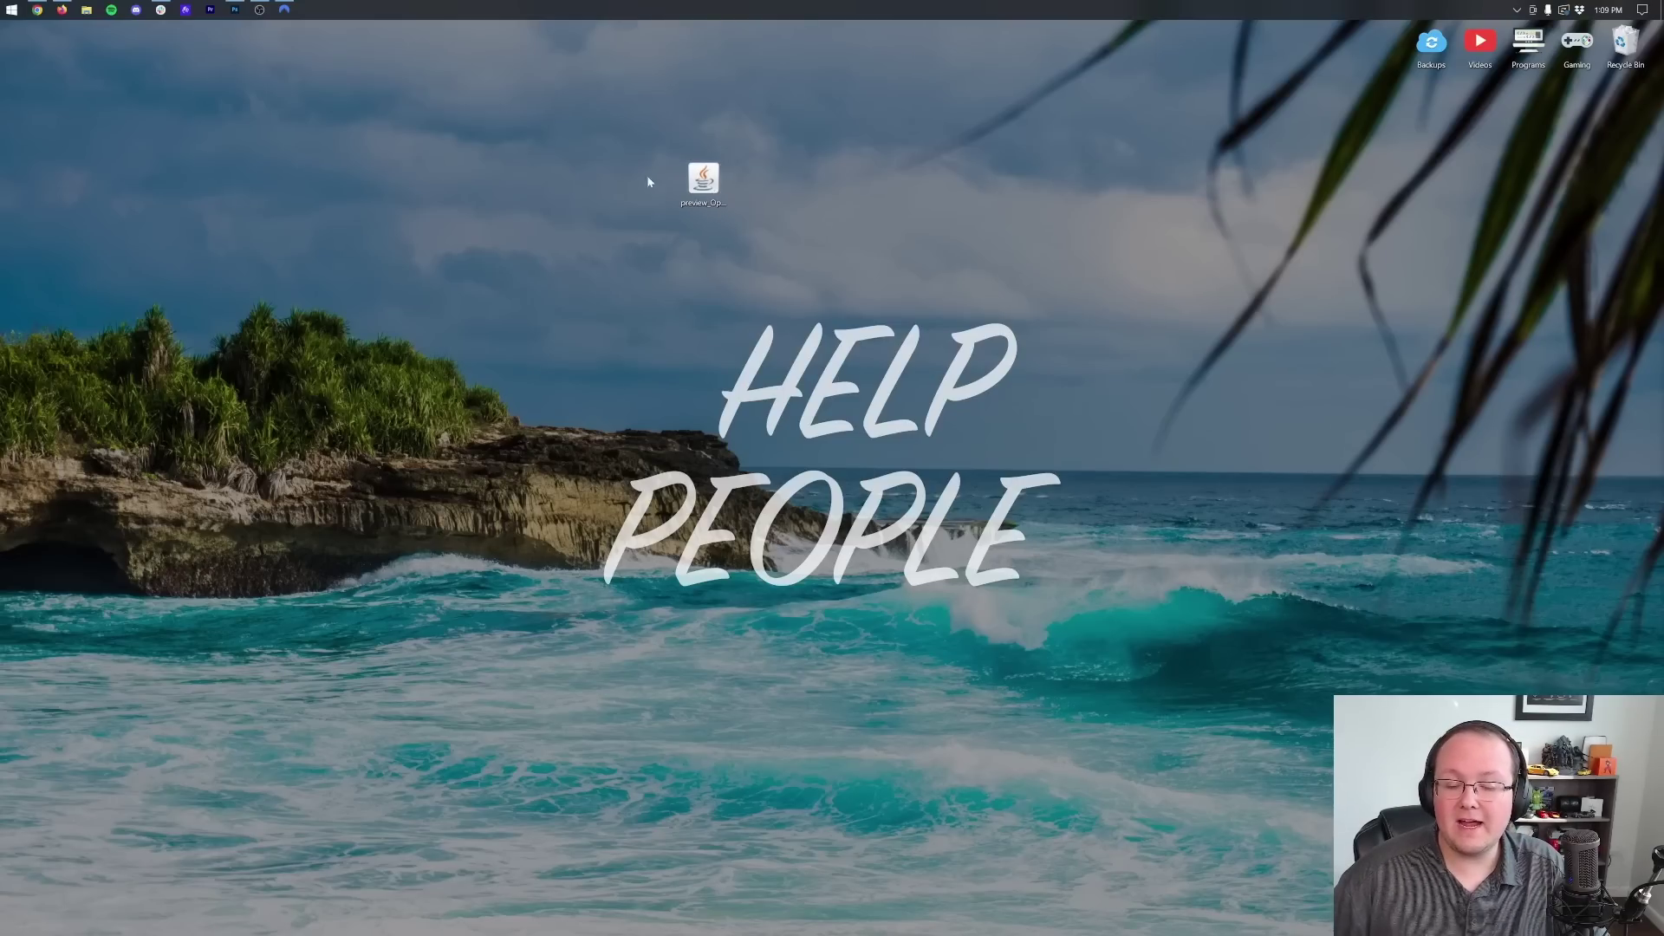
right_click(704, 181)
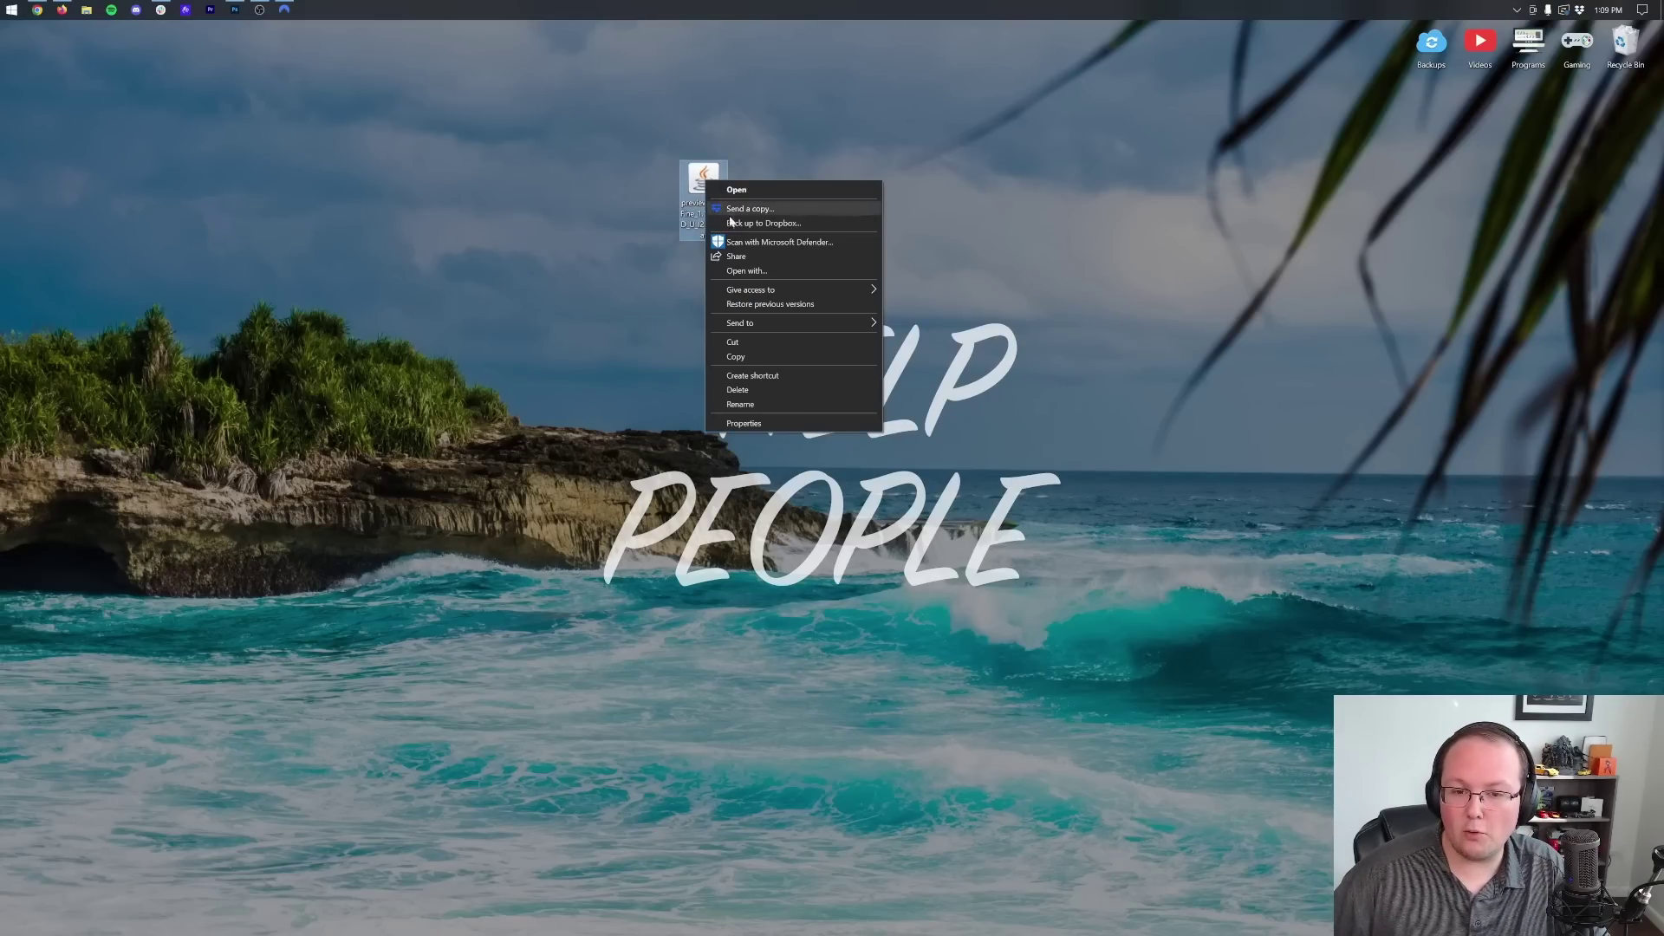
click(746, 271)
click(650, 201)
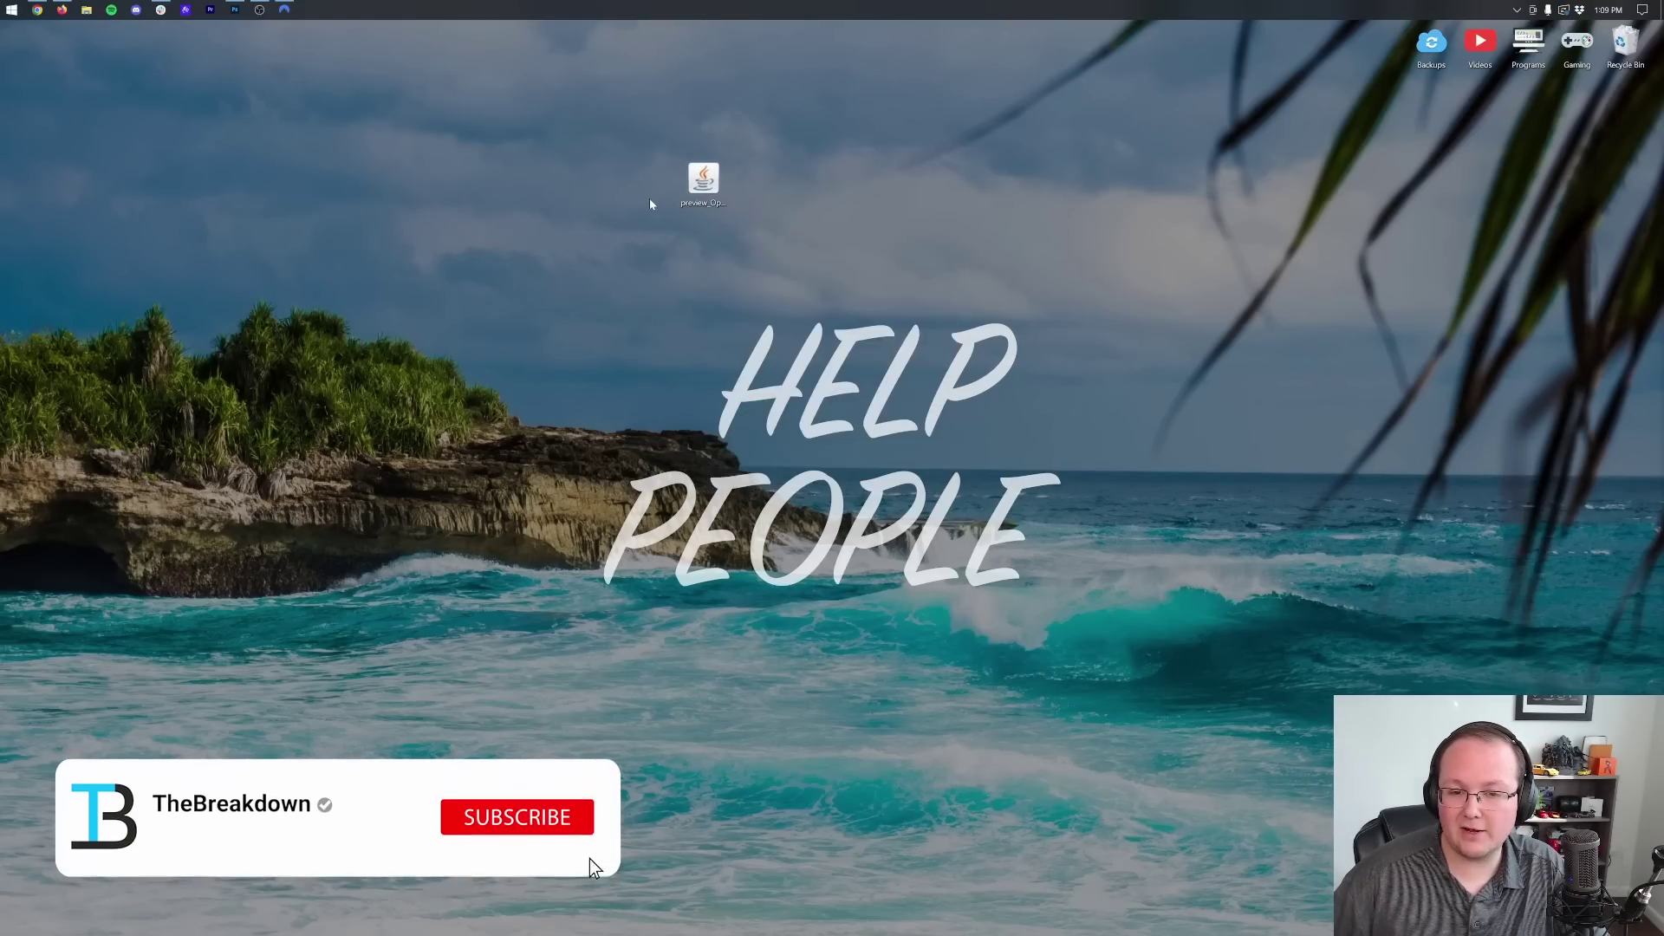
- Switch to Chrome and look through the guide on downloading and installing Java for Minecraft mods
click(37, 9)
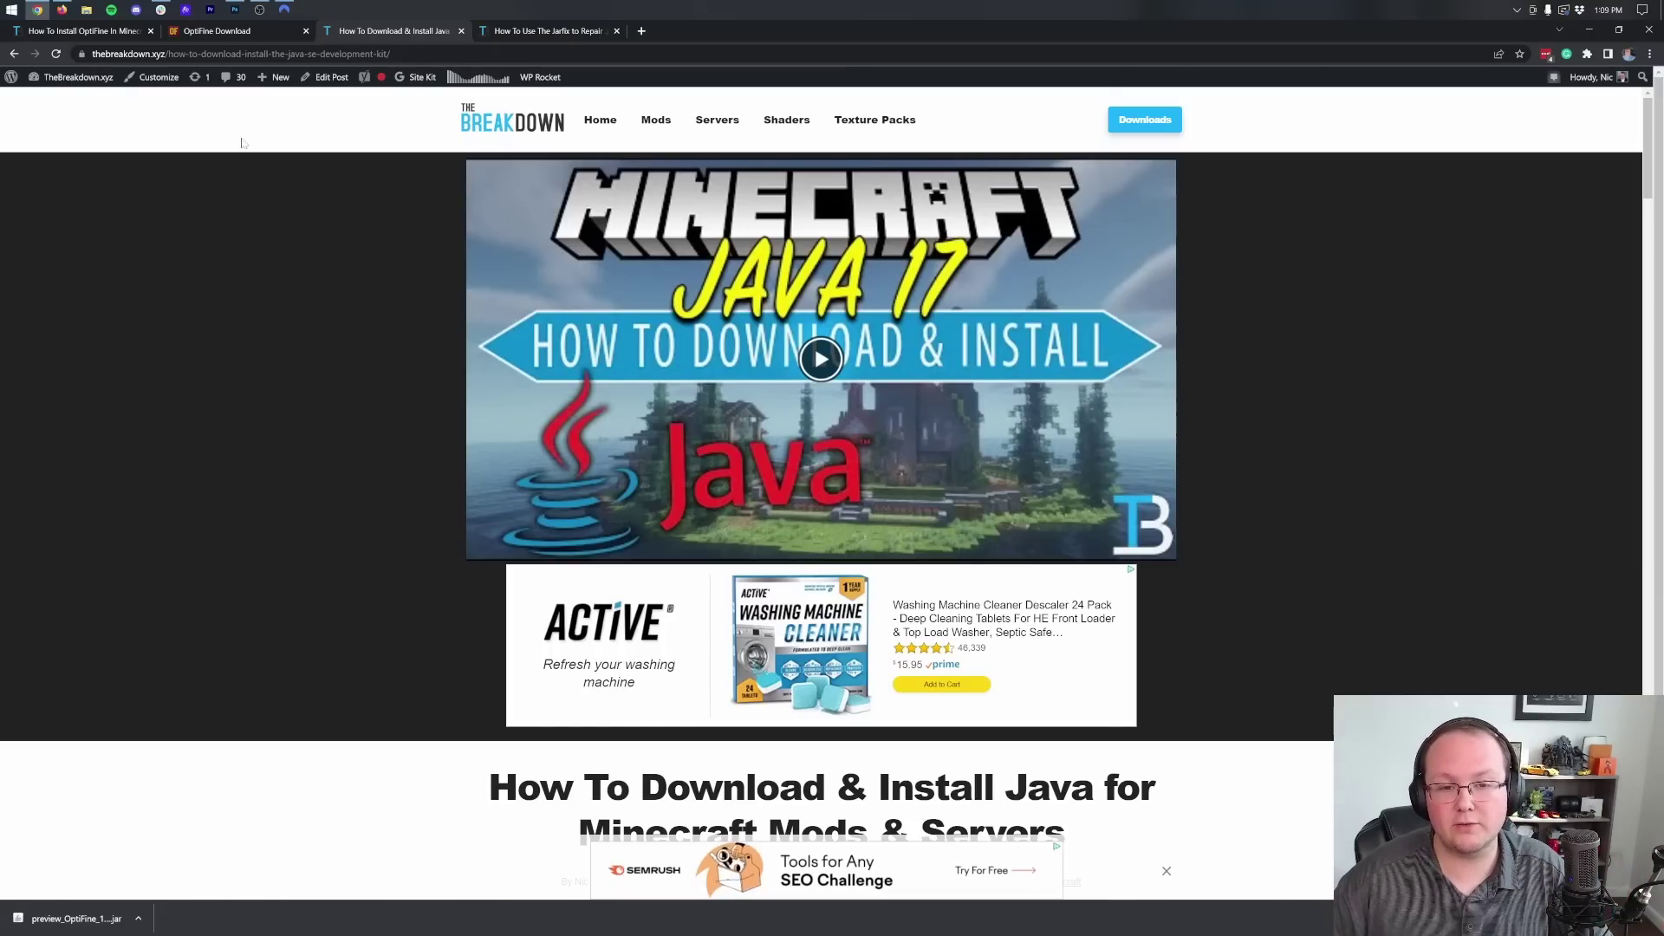
scroll(330, 176, down, 6)
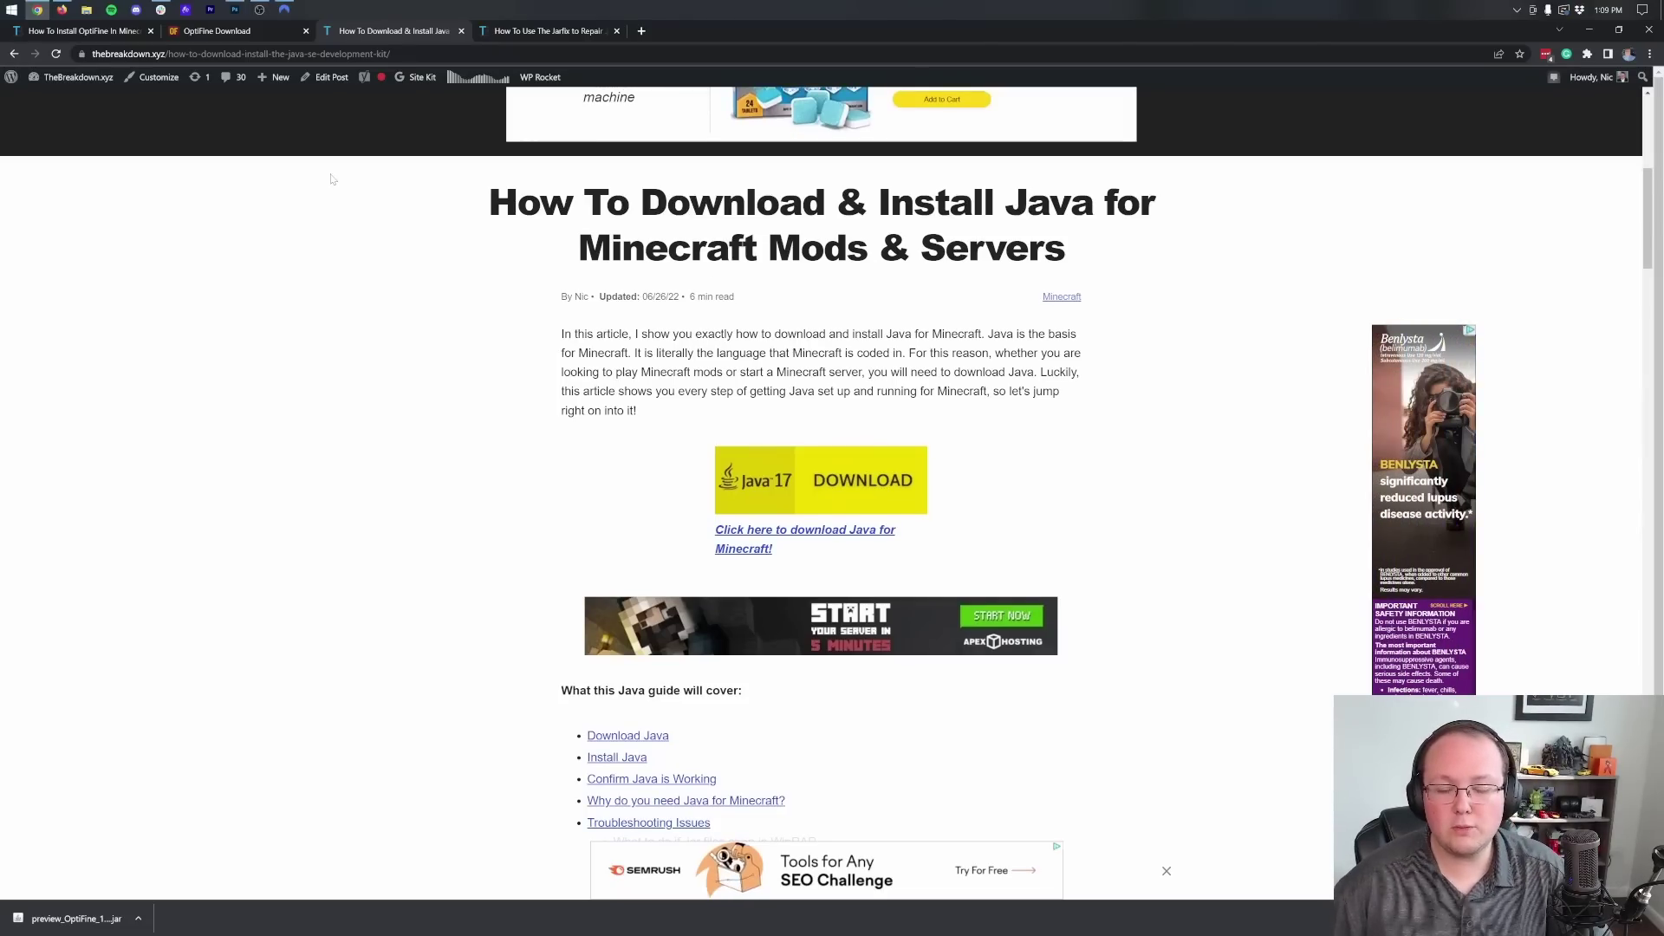
scroll(330, 178, down, 4)
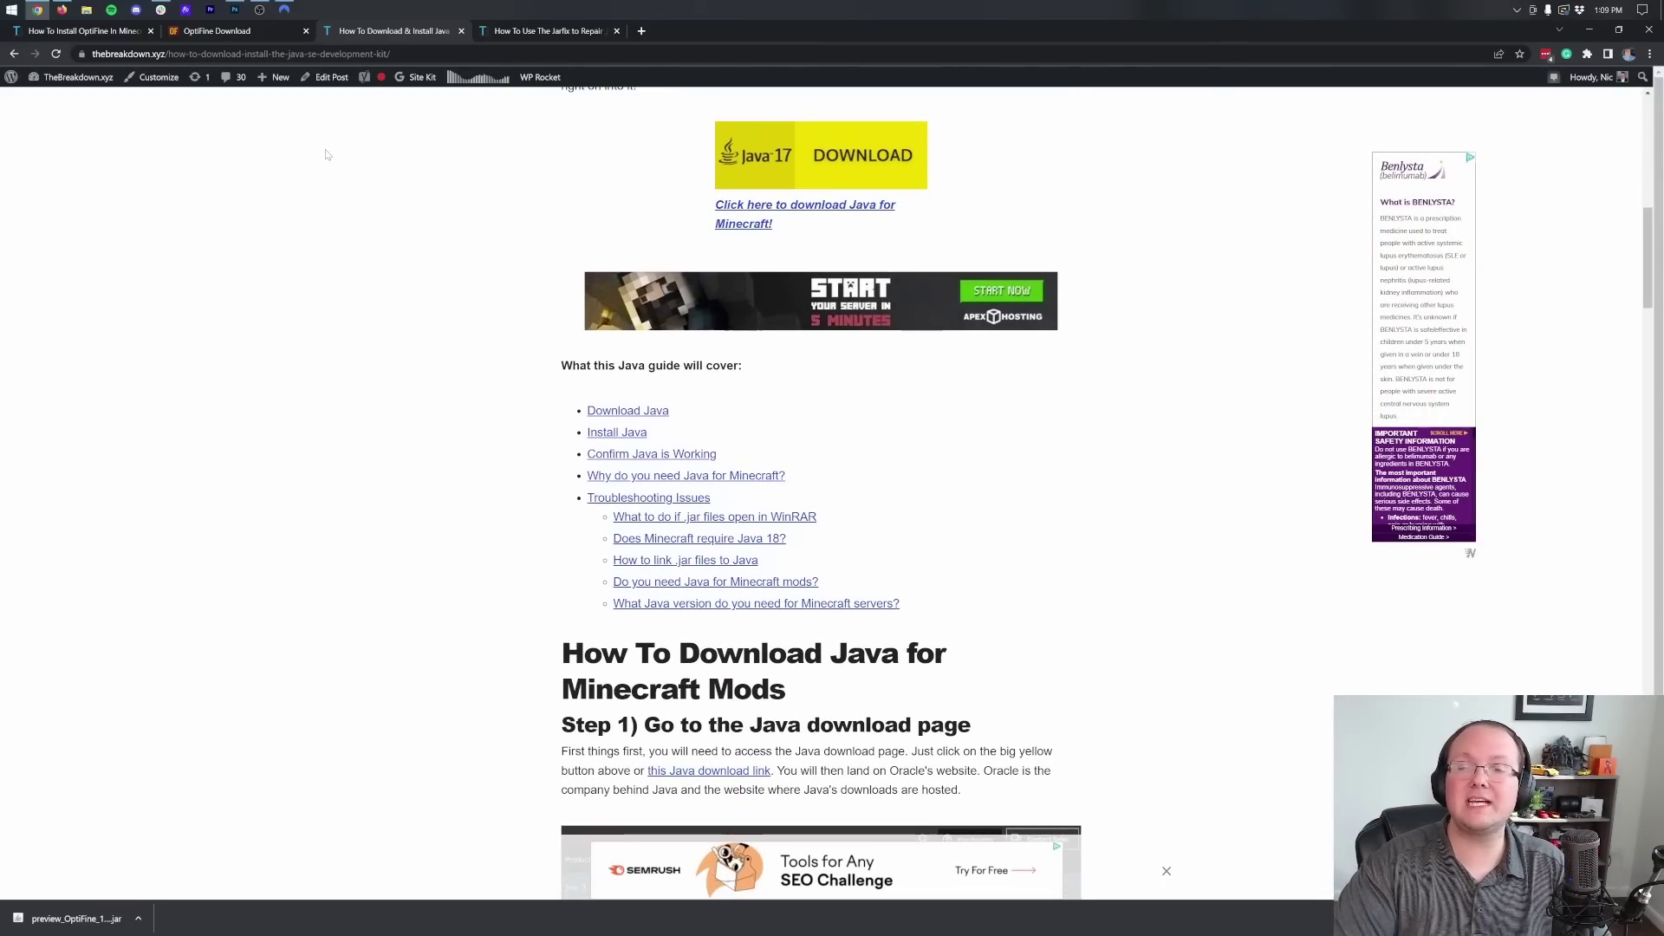
scroll(604, 181, down, 3)
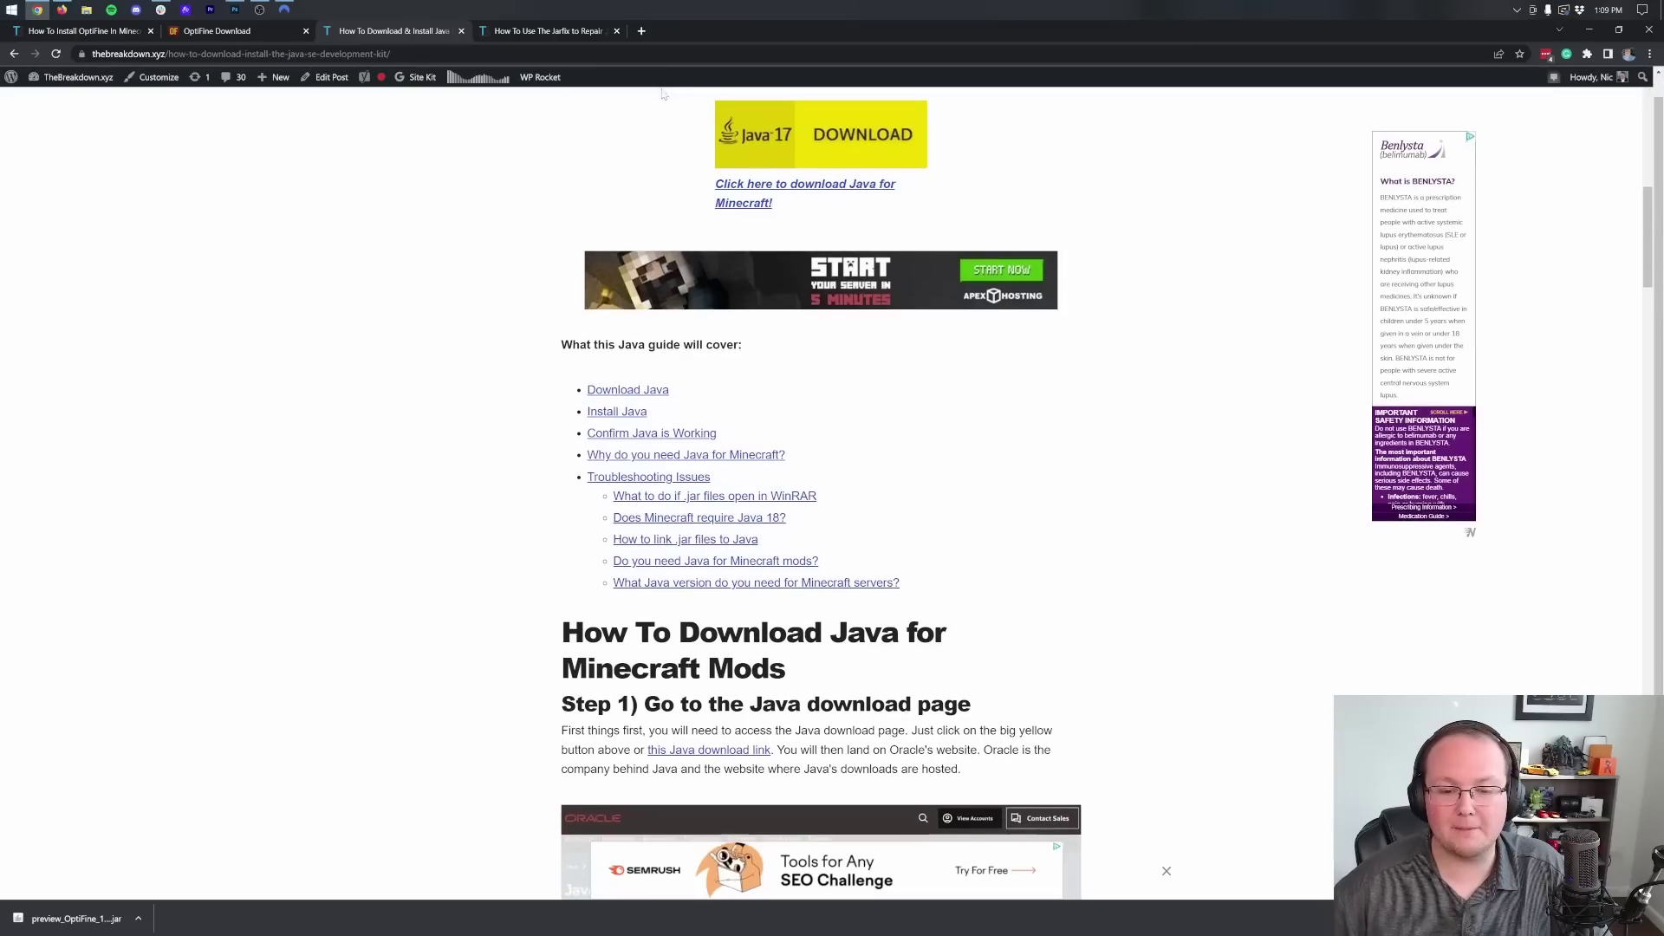
- Look over the rest of the Java guide and read through the article on using the Jarfix to repair .jar files
scroll(604, 181, down, 5)
key(Home)
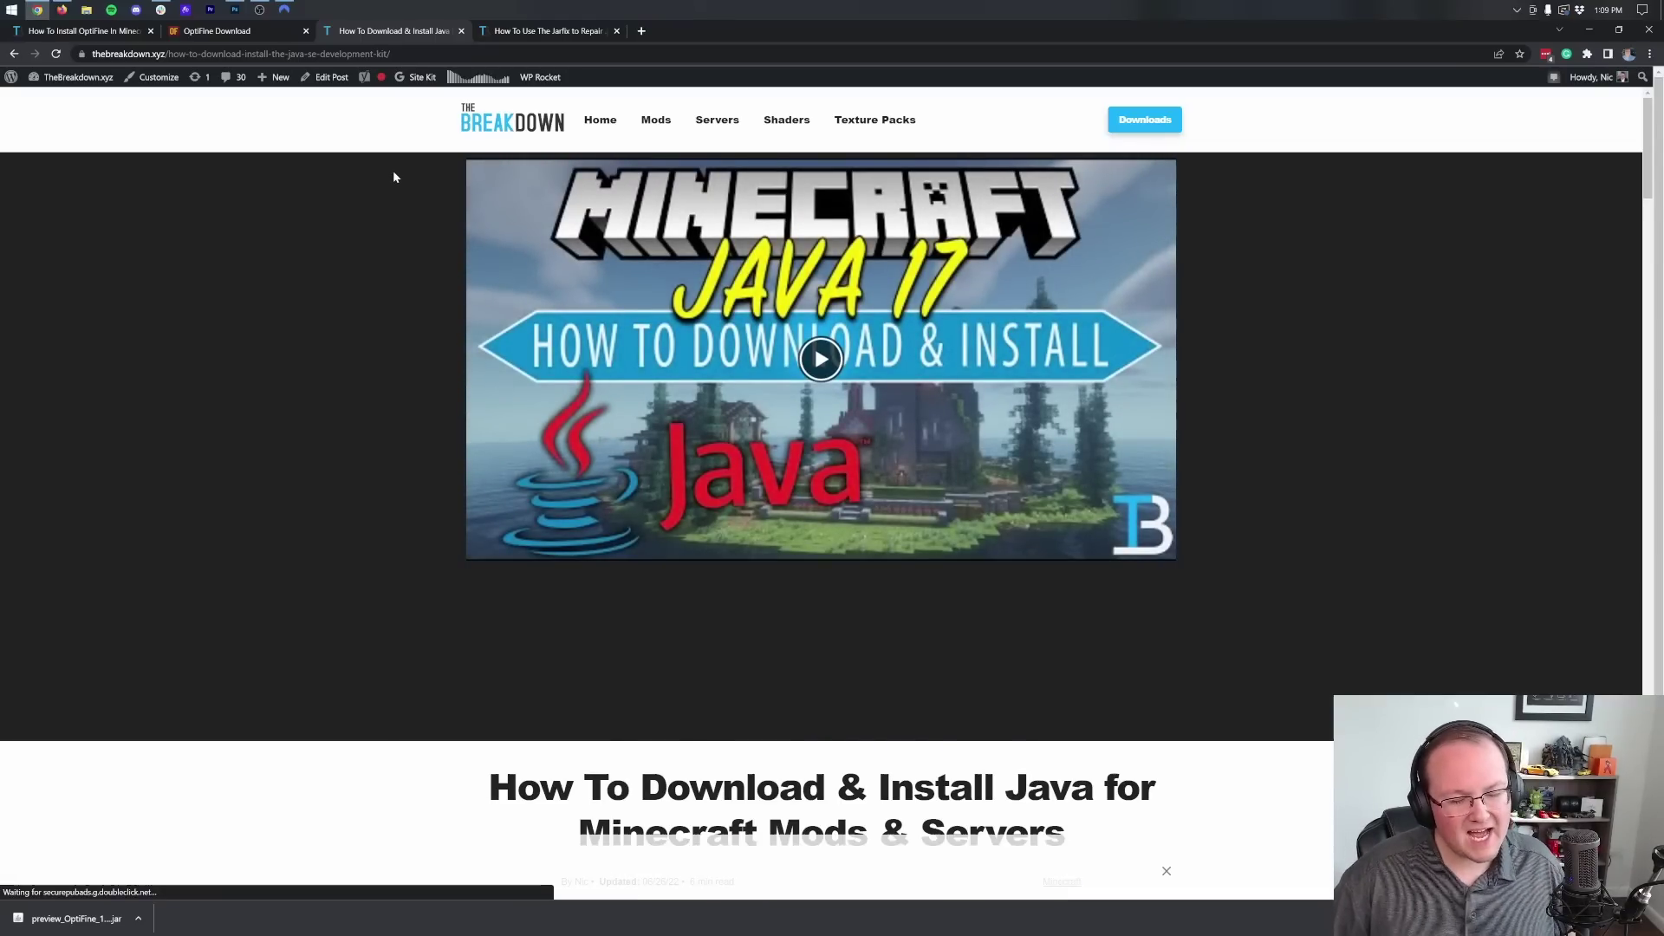
click(537, 34)
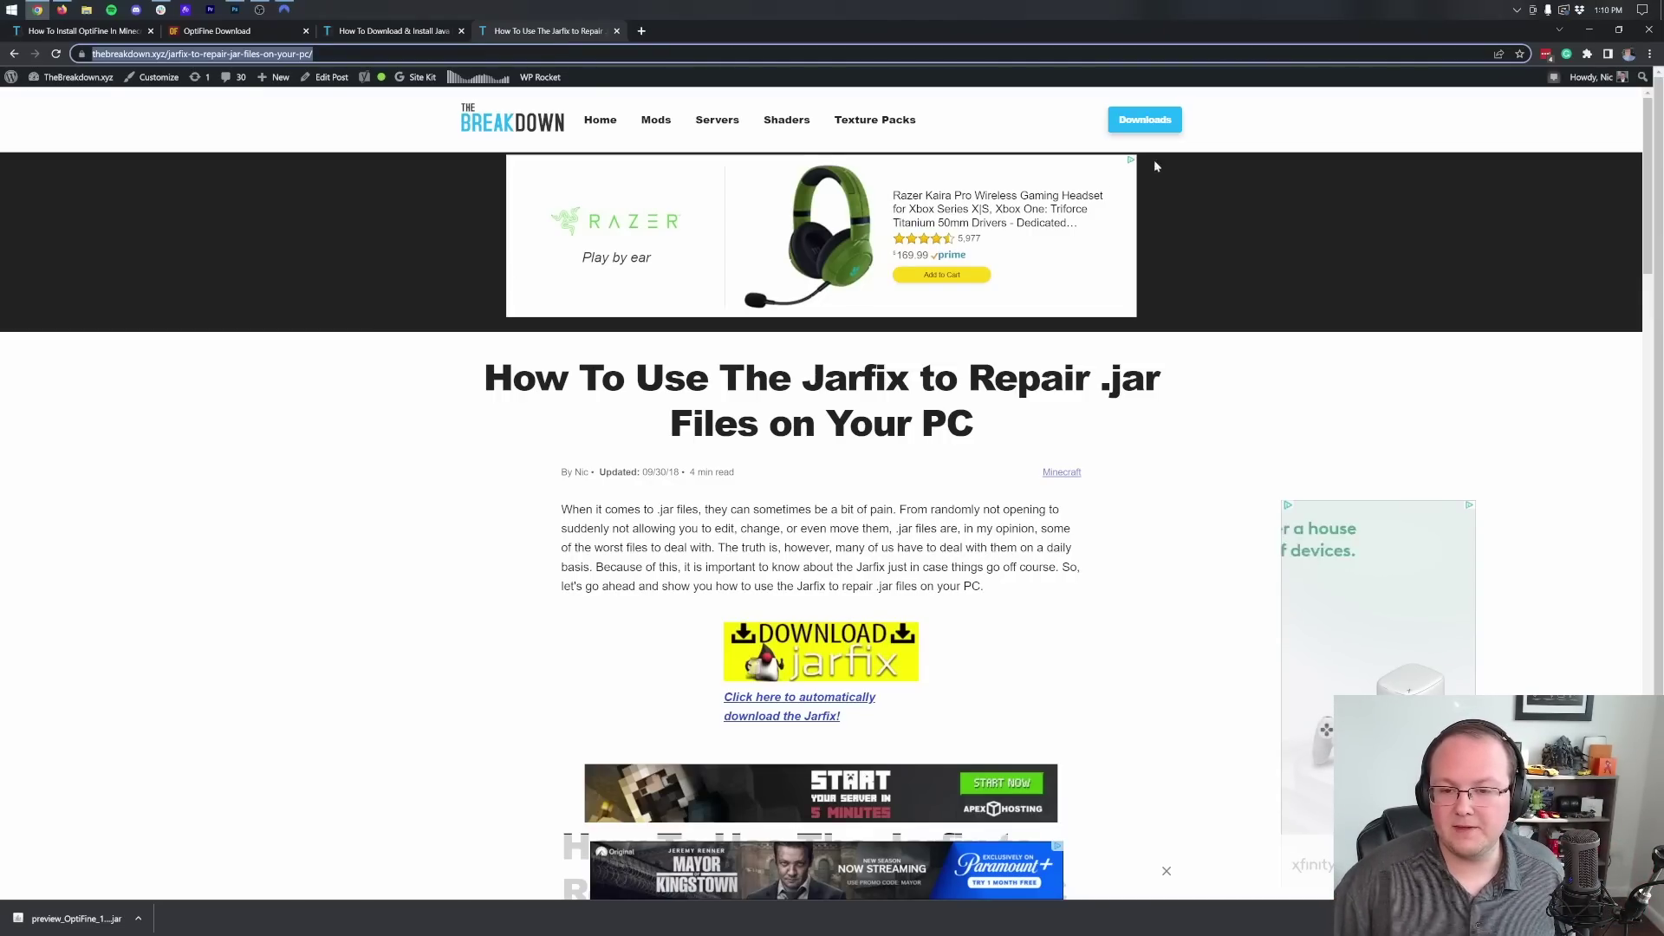
scroll(821, 494, down, 12)
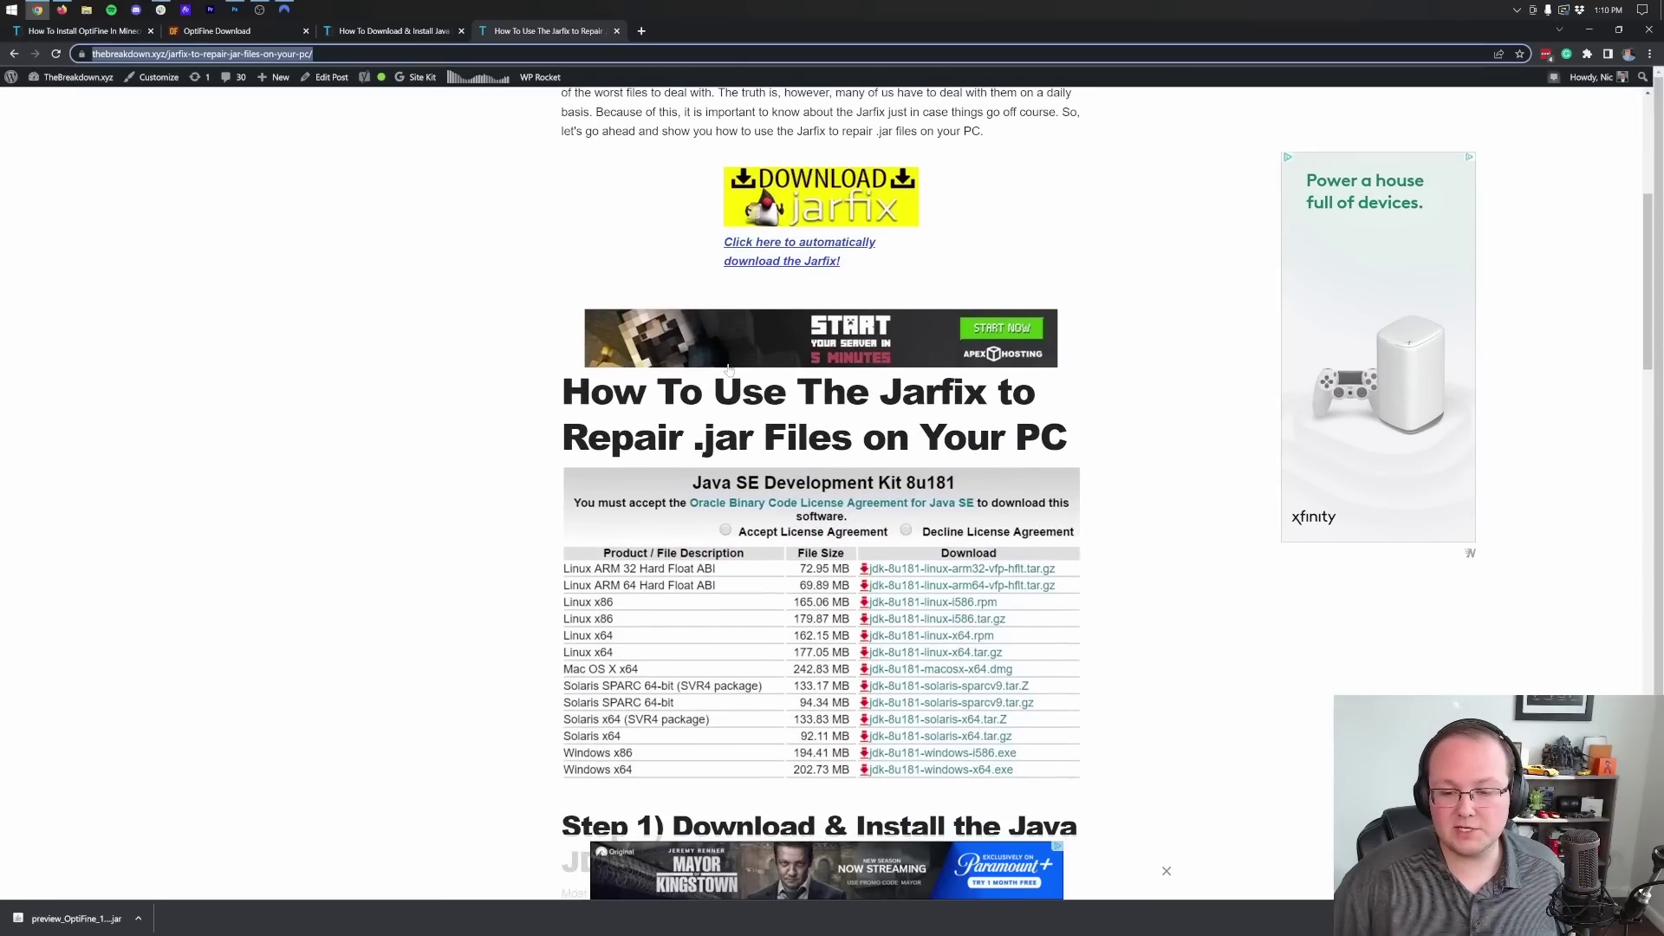
scroll(820, 492, down, 9)
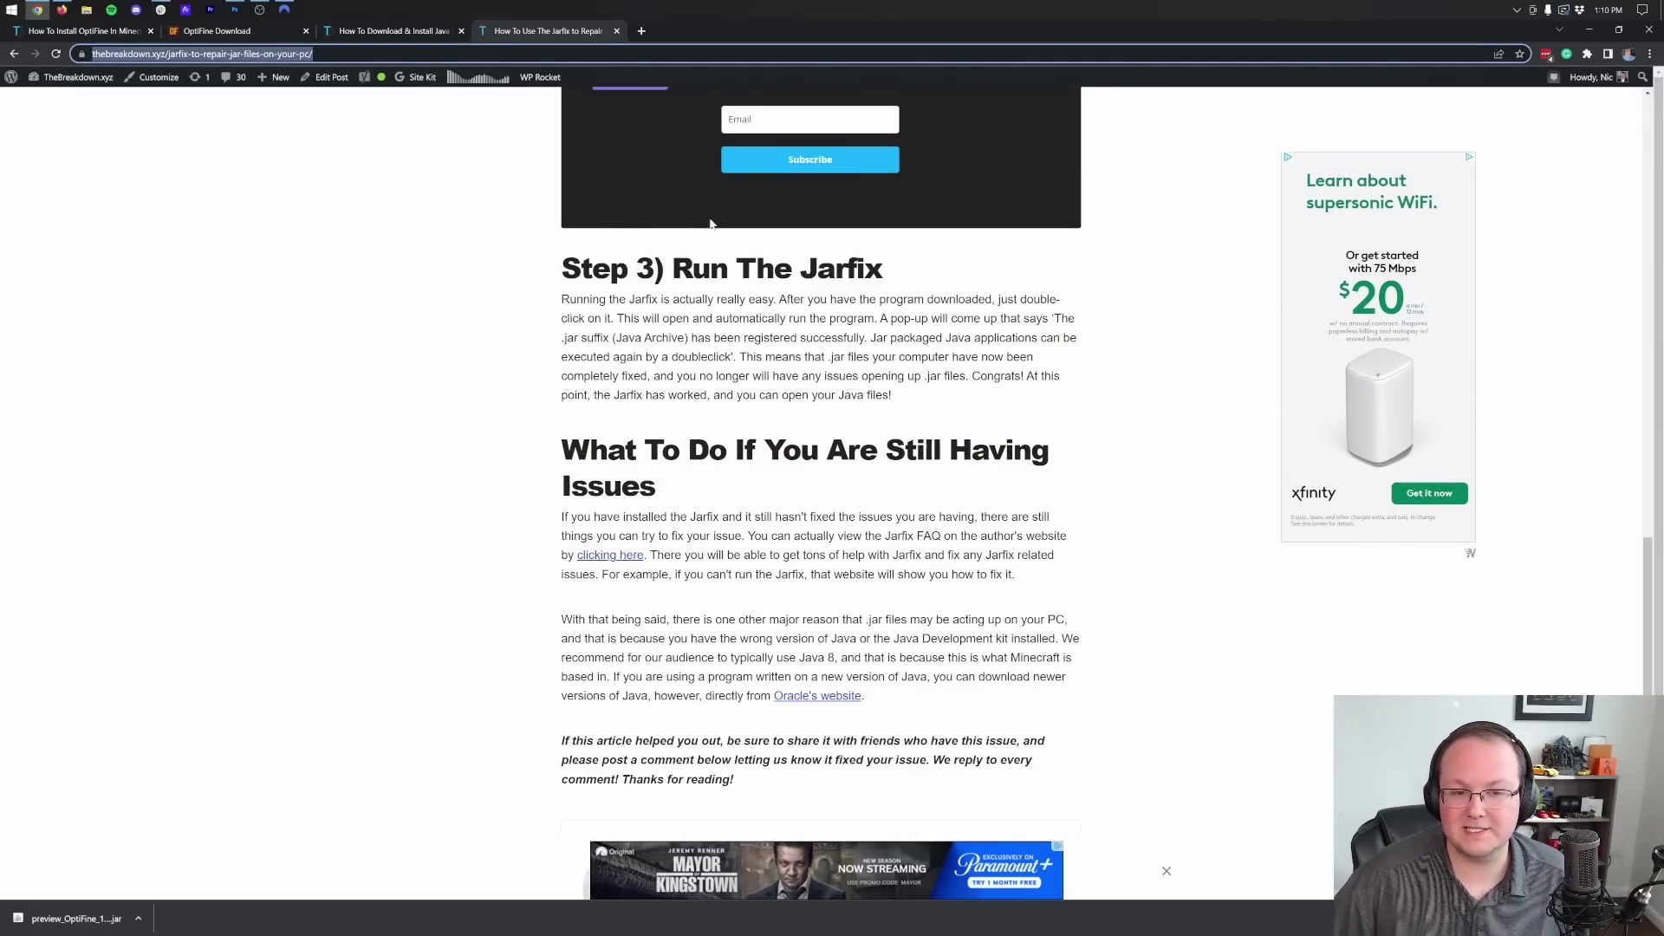
- Minimize the browser and open the OptiFine jar on the desktop with Java(TM) Platform SE binary
click(1588, 31)
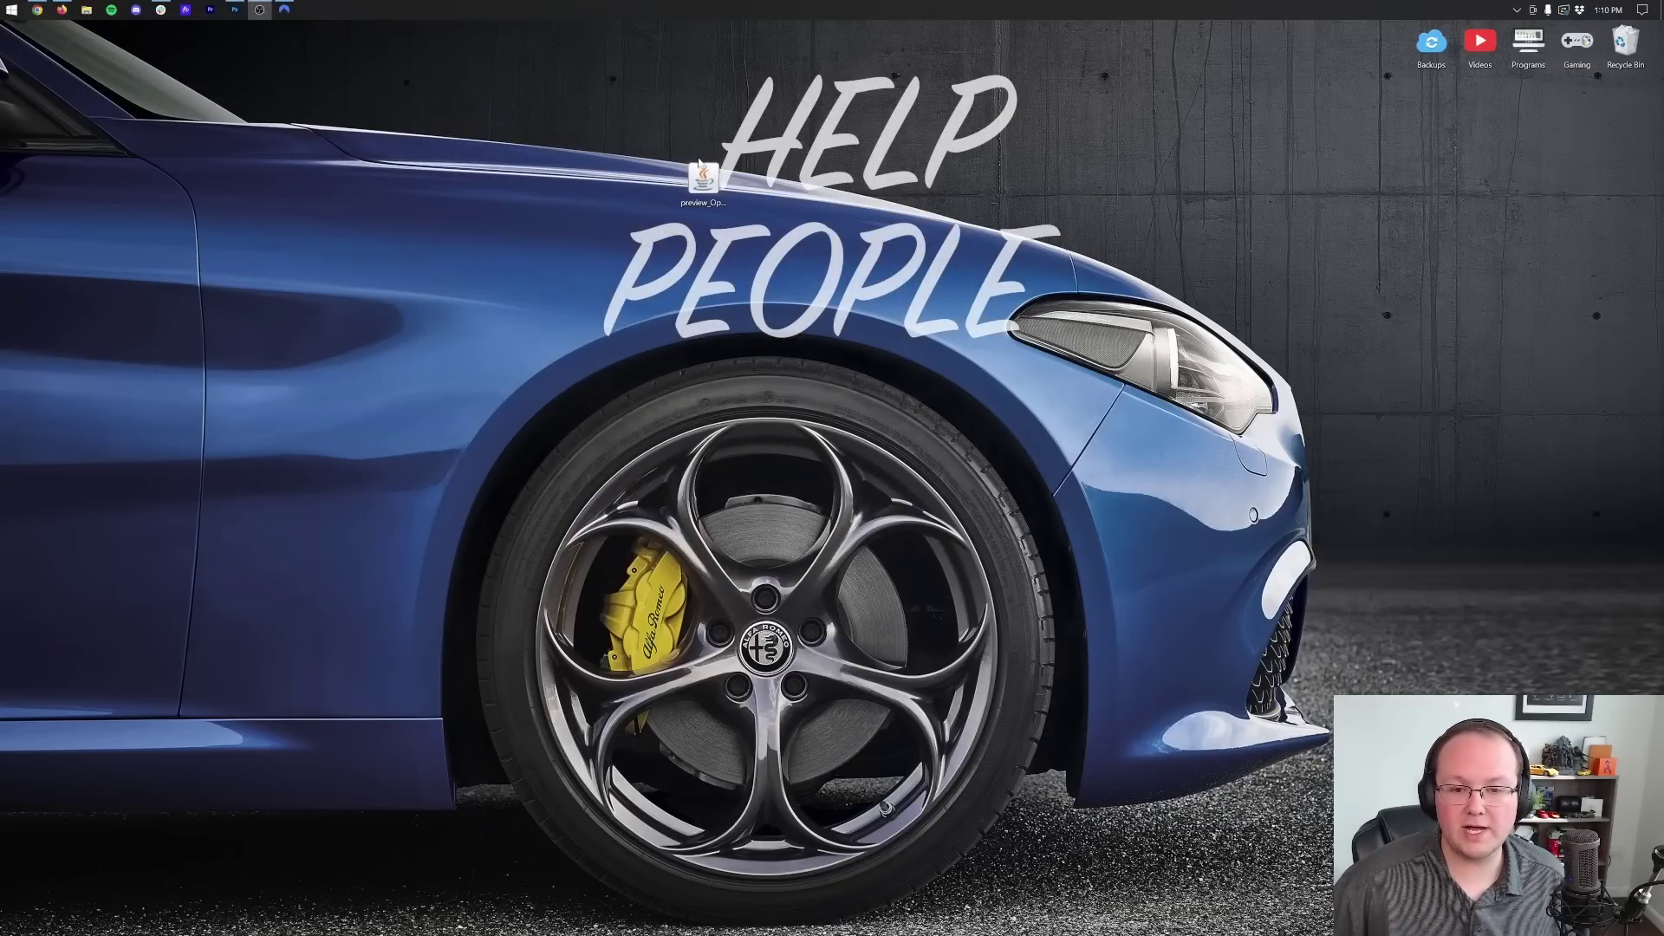
drag(700, 164, 654, 130)
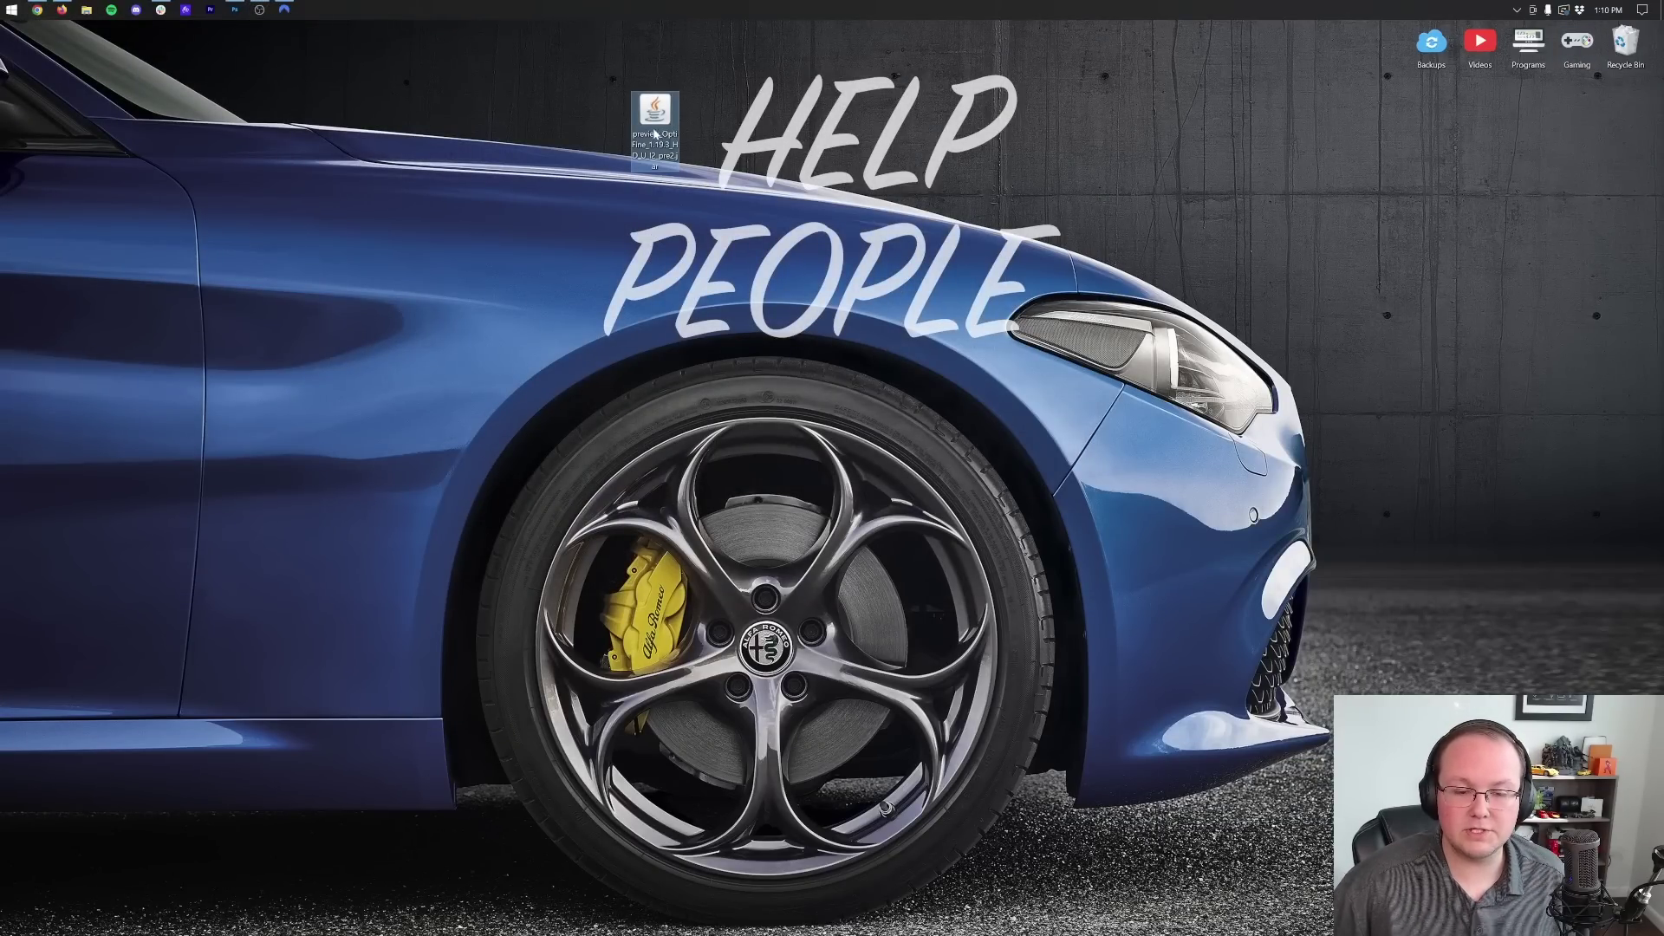
right_click(654, 130)
click(683, 216)
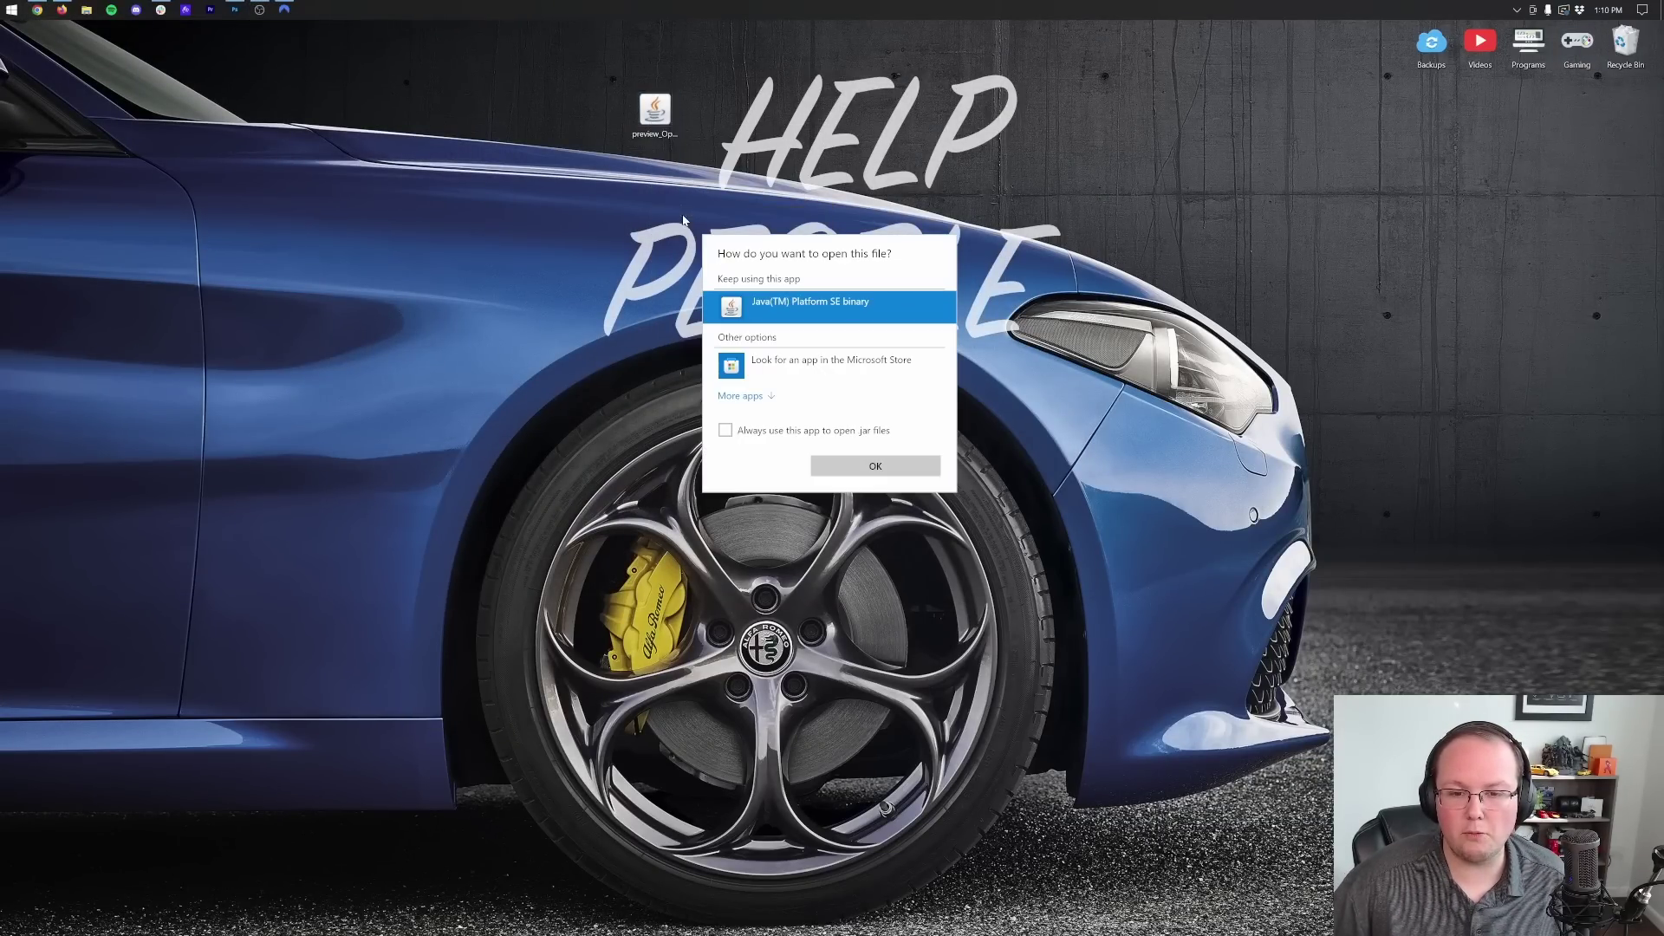
click(891, 468)
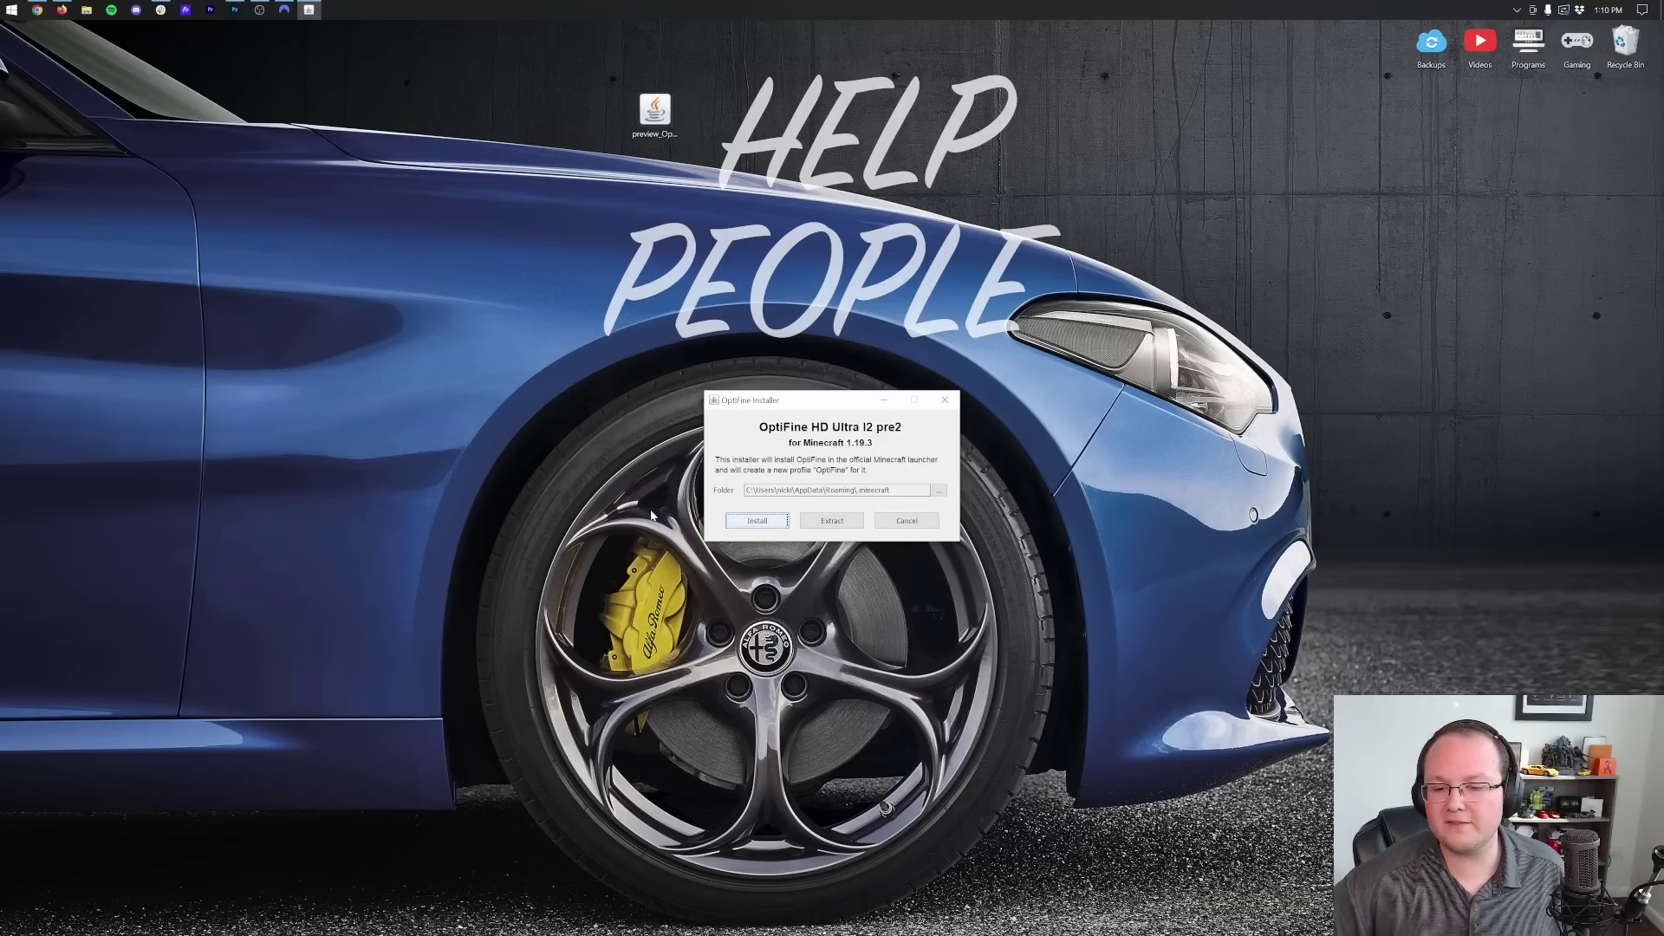
- Install OptiFine HD Ultra I2 pre2 into the default .minecraft folder and move the installer jar from the desktop to the Recycle Bin
click(745, 523)
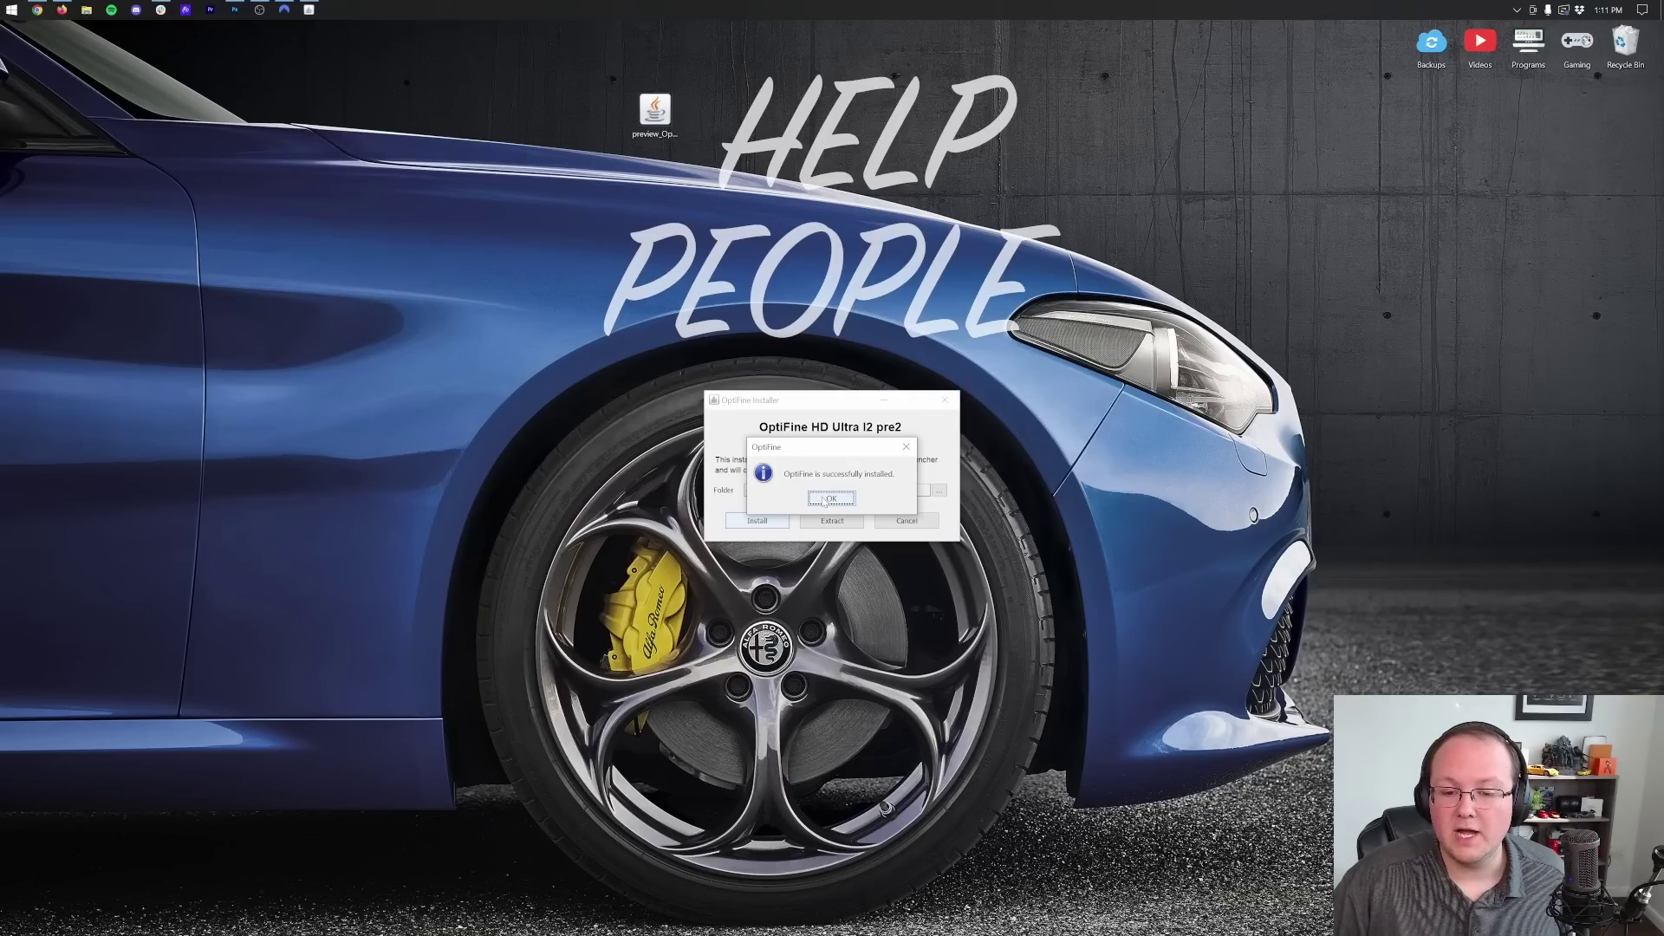
click(828, 499)
drag(654, 111, 1625, 43)
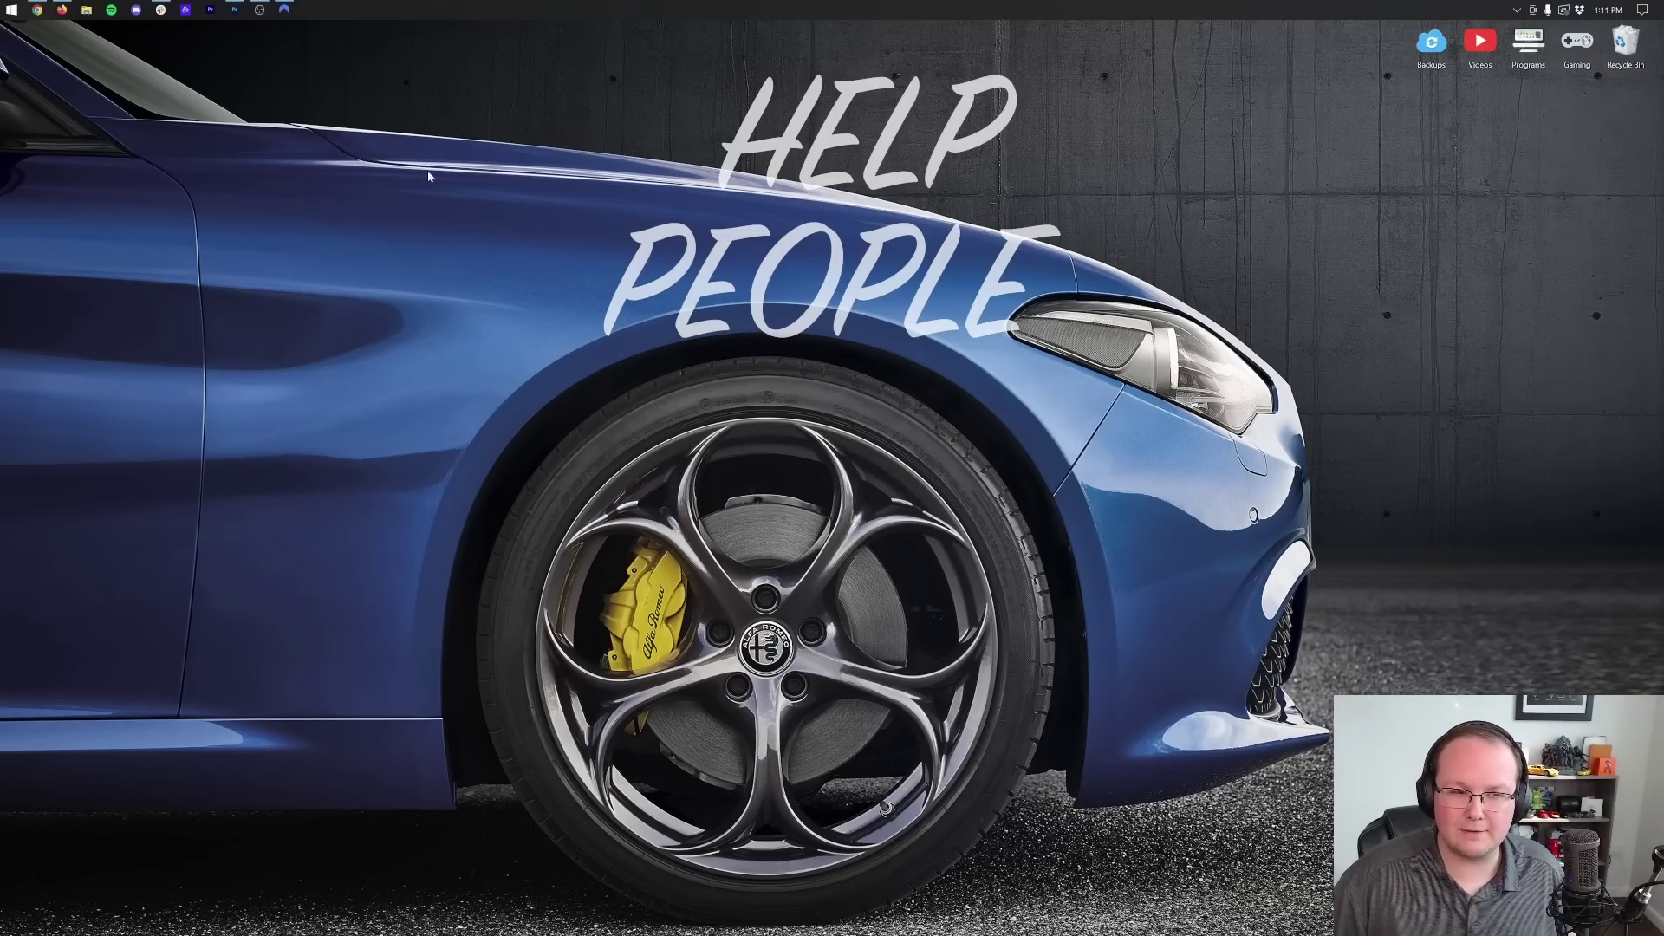
- Open the Minecraft Launcher and look for the OptiFine profile in the Java Edition version list
click(11, 10)
click(217, 136)
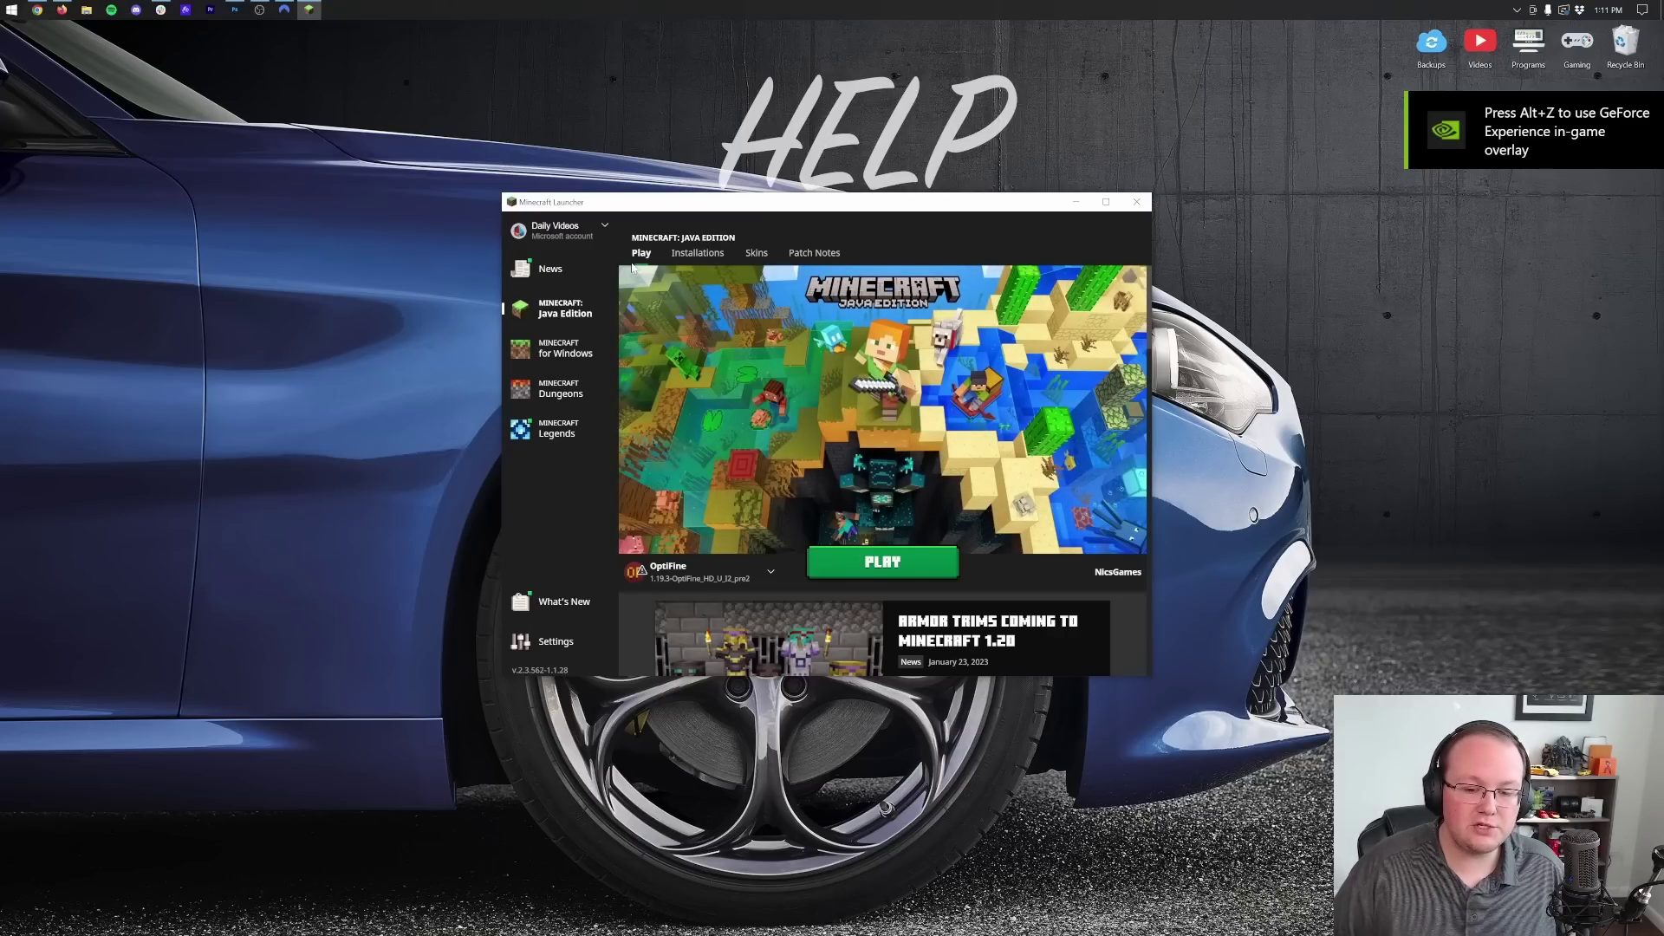
mouse_move(689, 578)
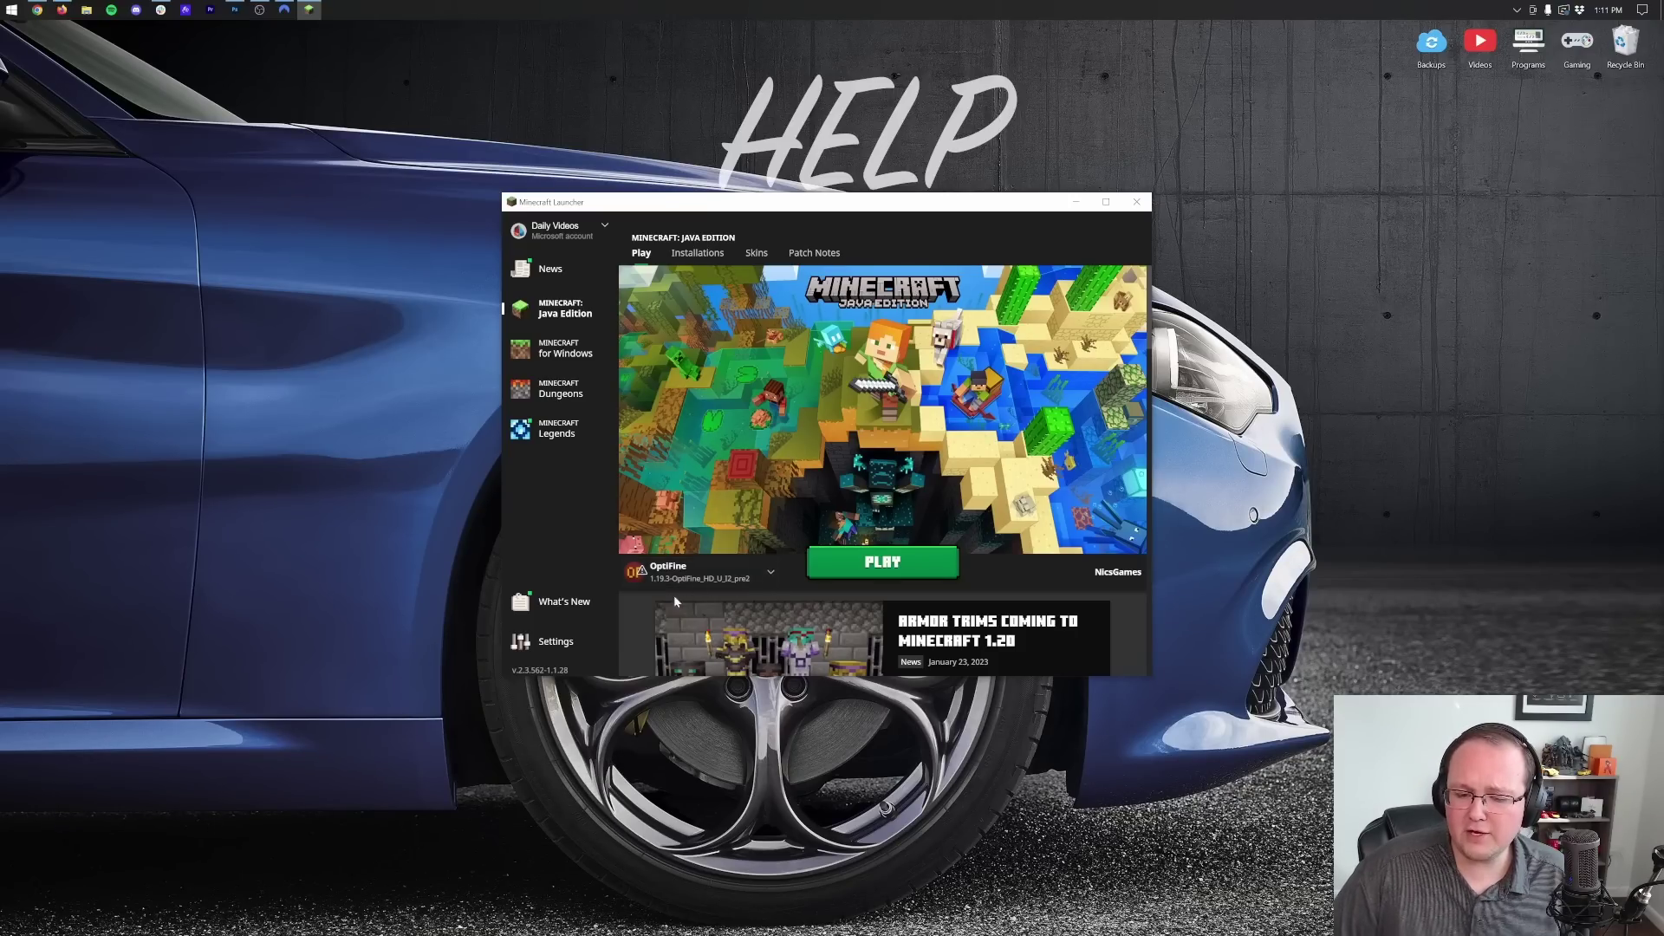
click(764, 580)
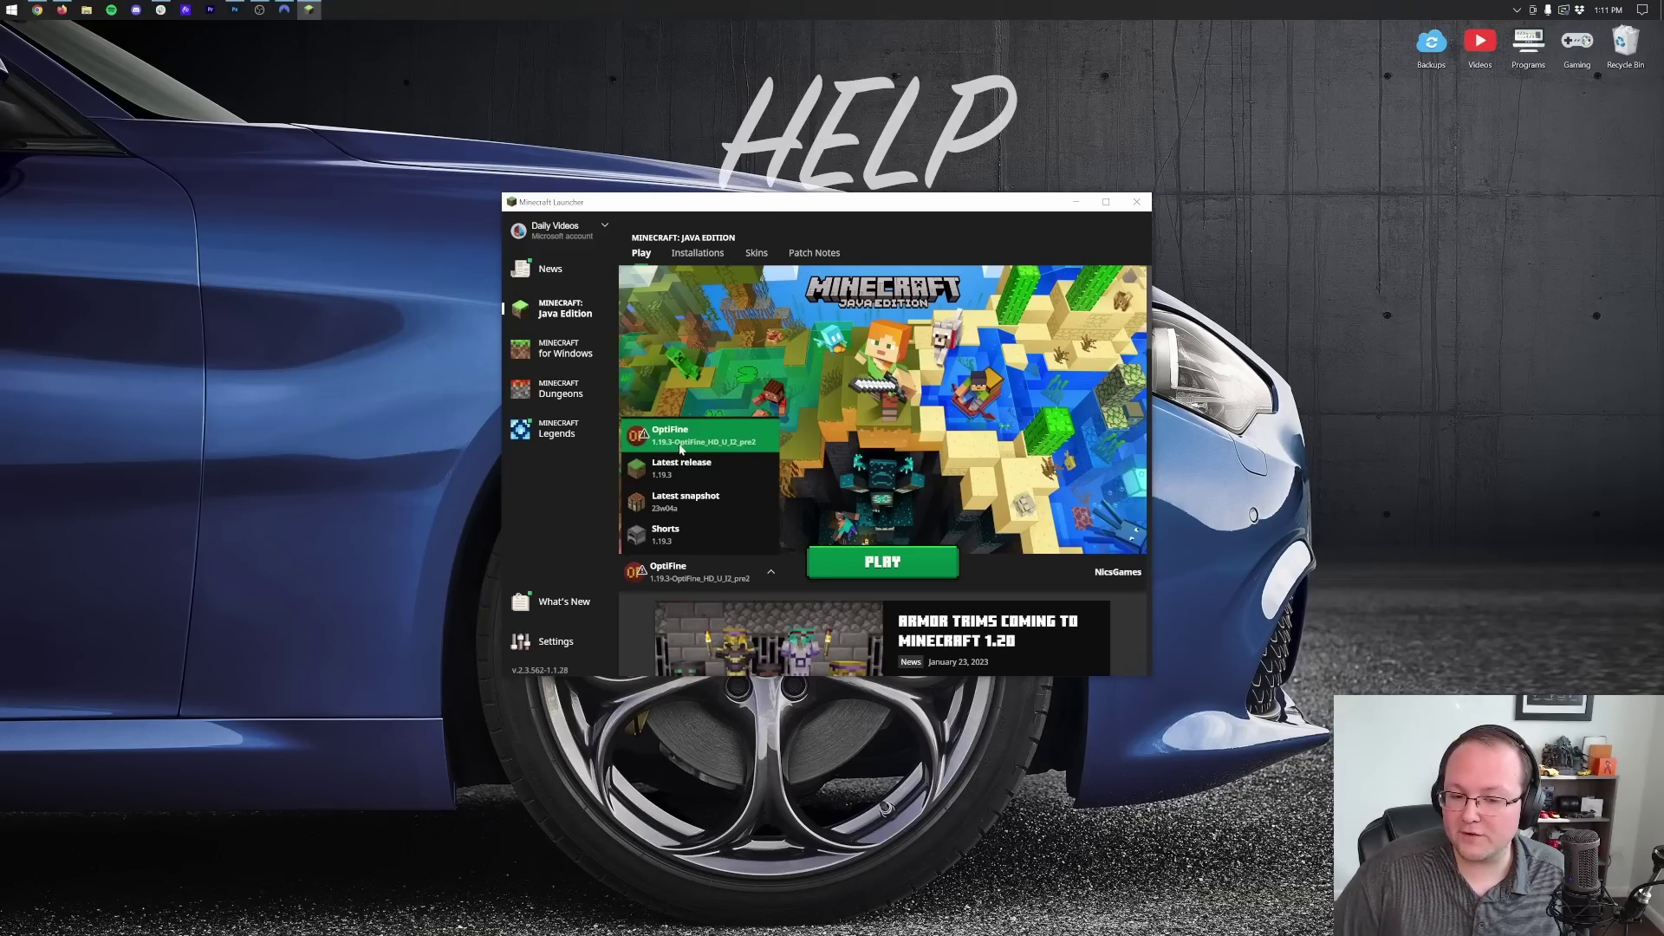
- Open the Java Edition installations list and turn its Modded filter off and back on
click(697, 252)
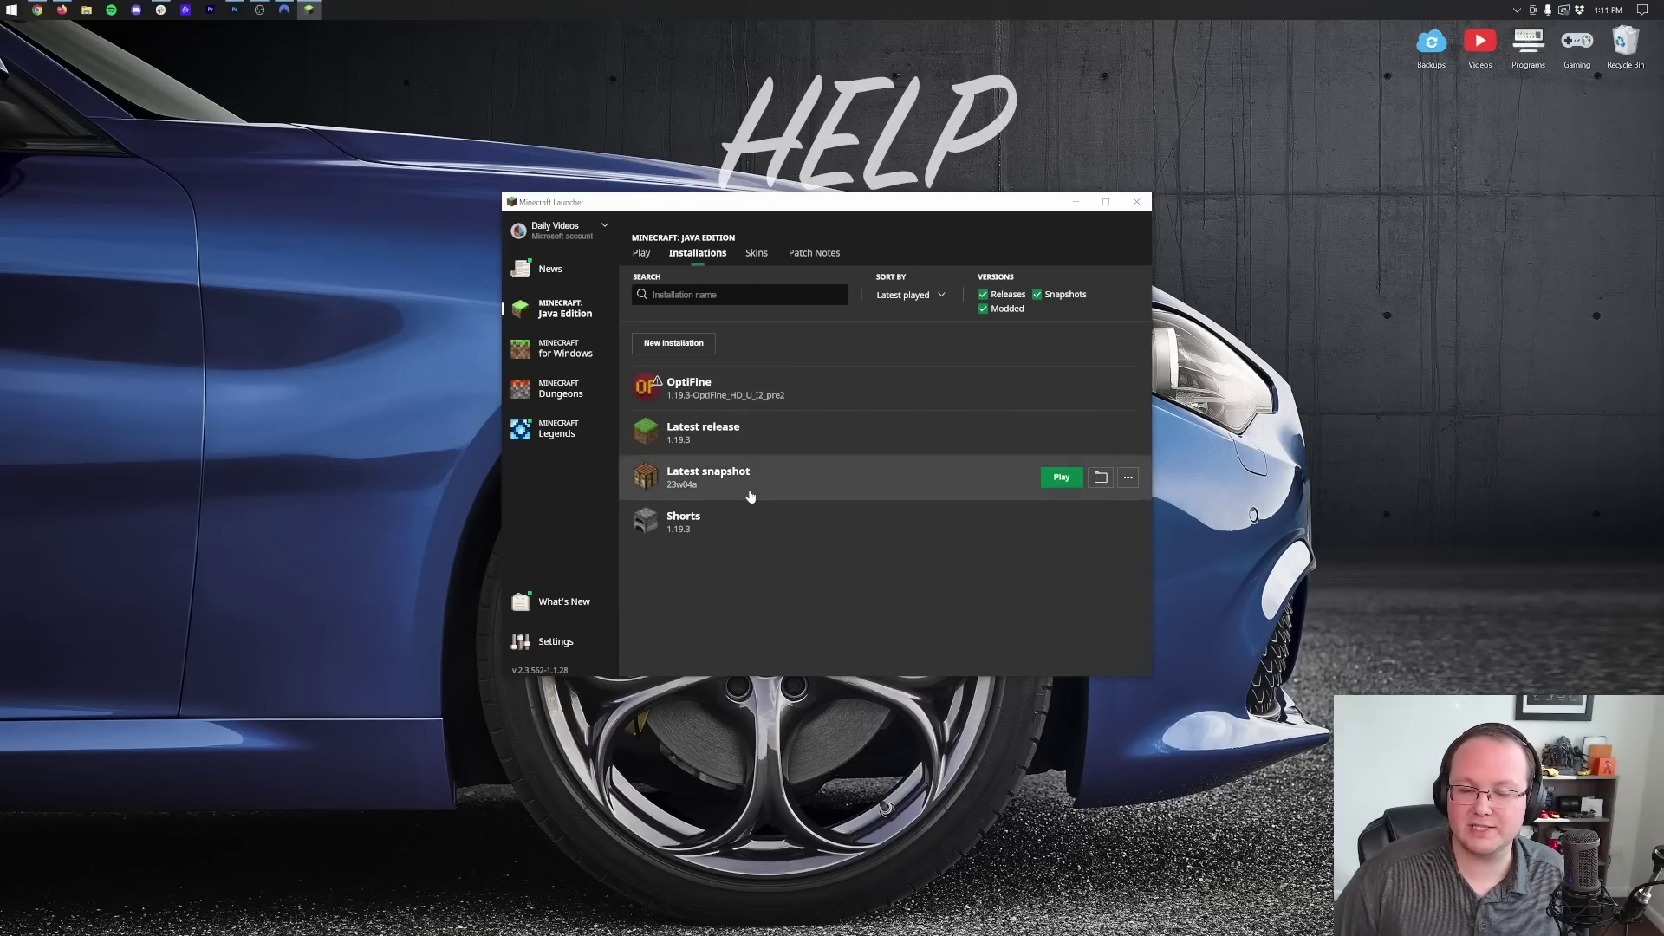
click(999, 310)
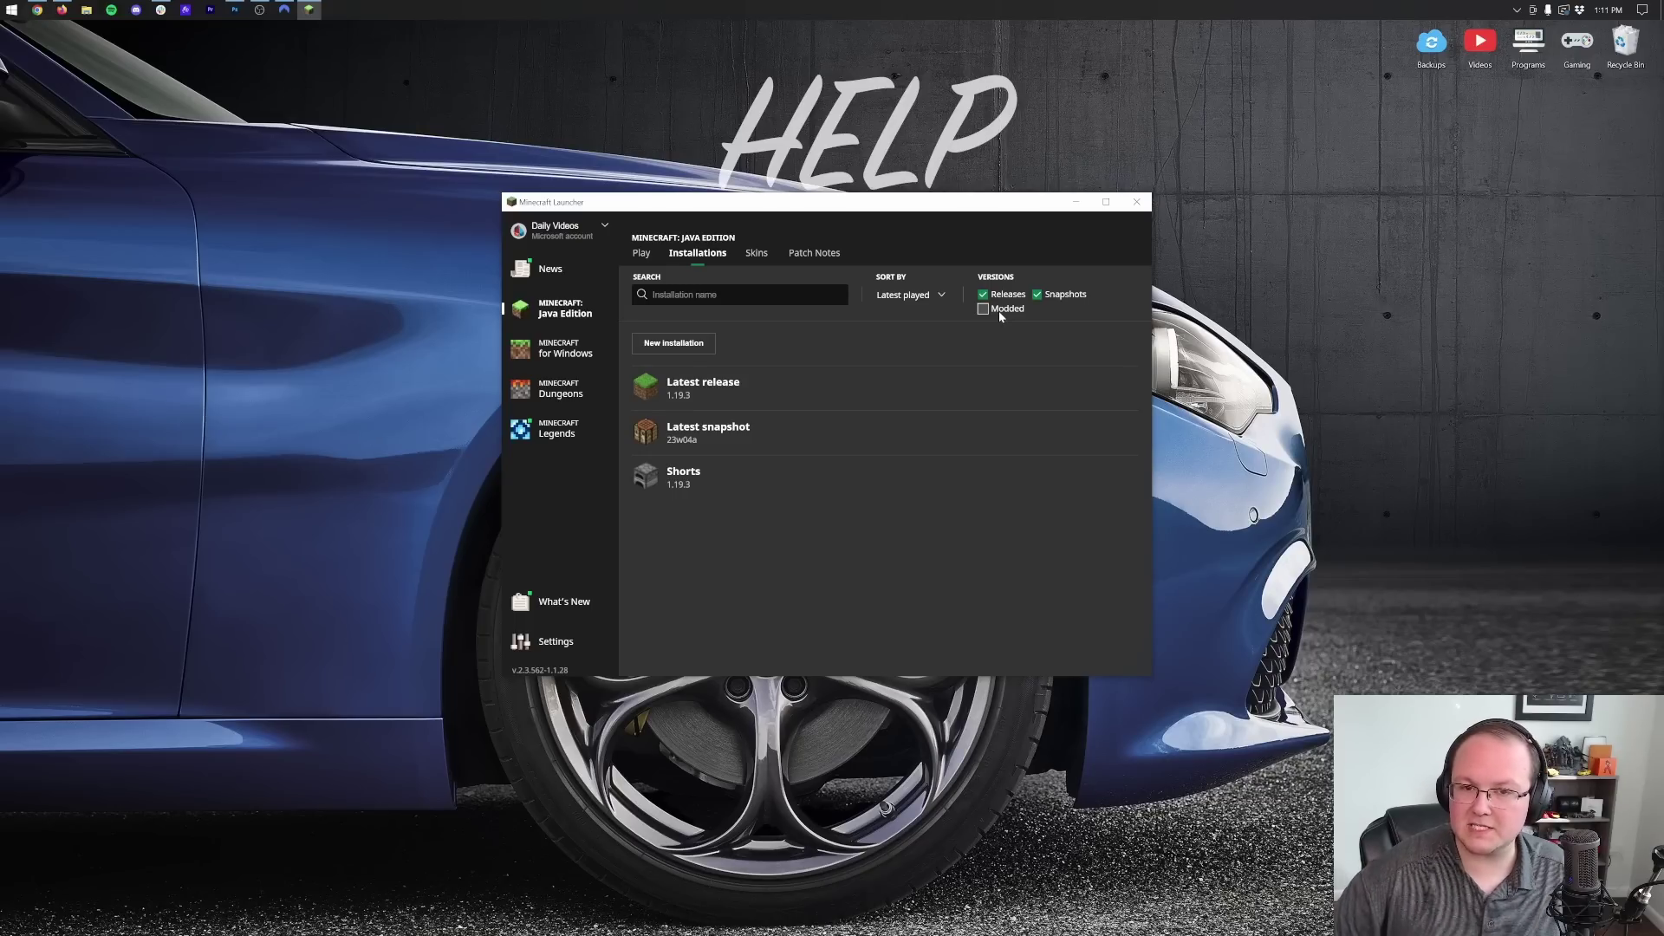
click(999, 311)
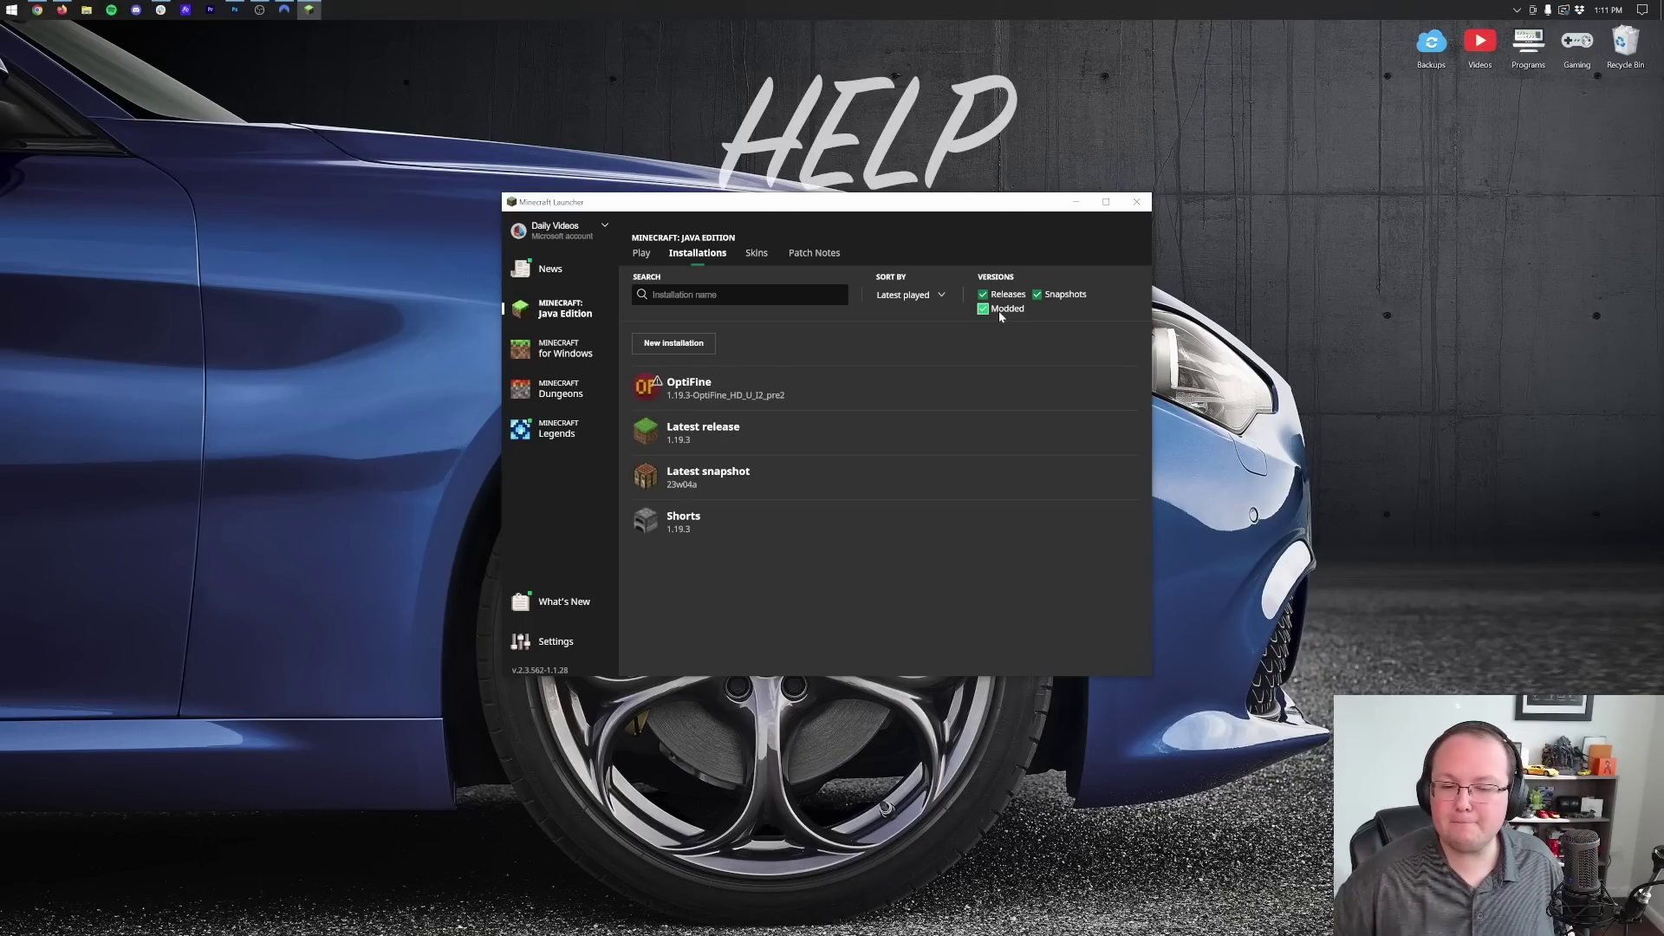
mouse_move(958, 387)
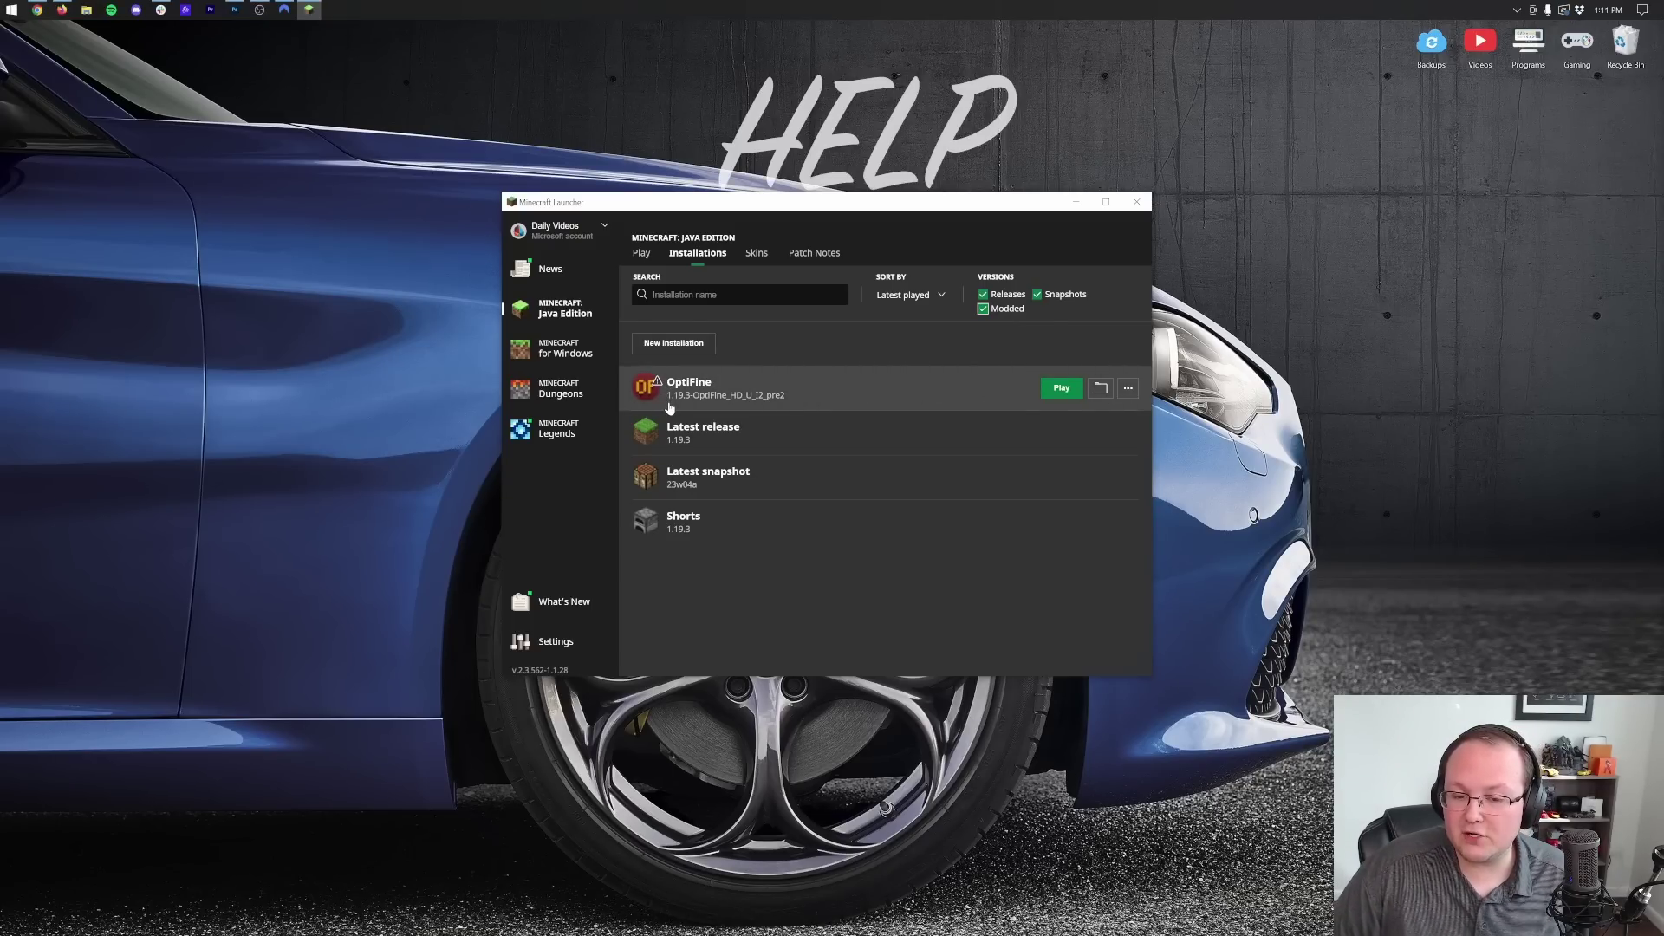
- Start a new installation and name it "Optifine 1.19.3 Guide"
click(677, 343)
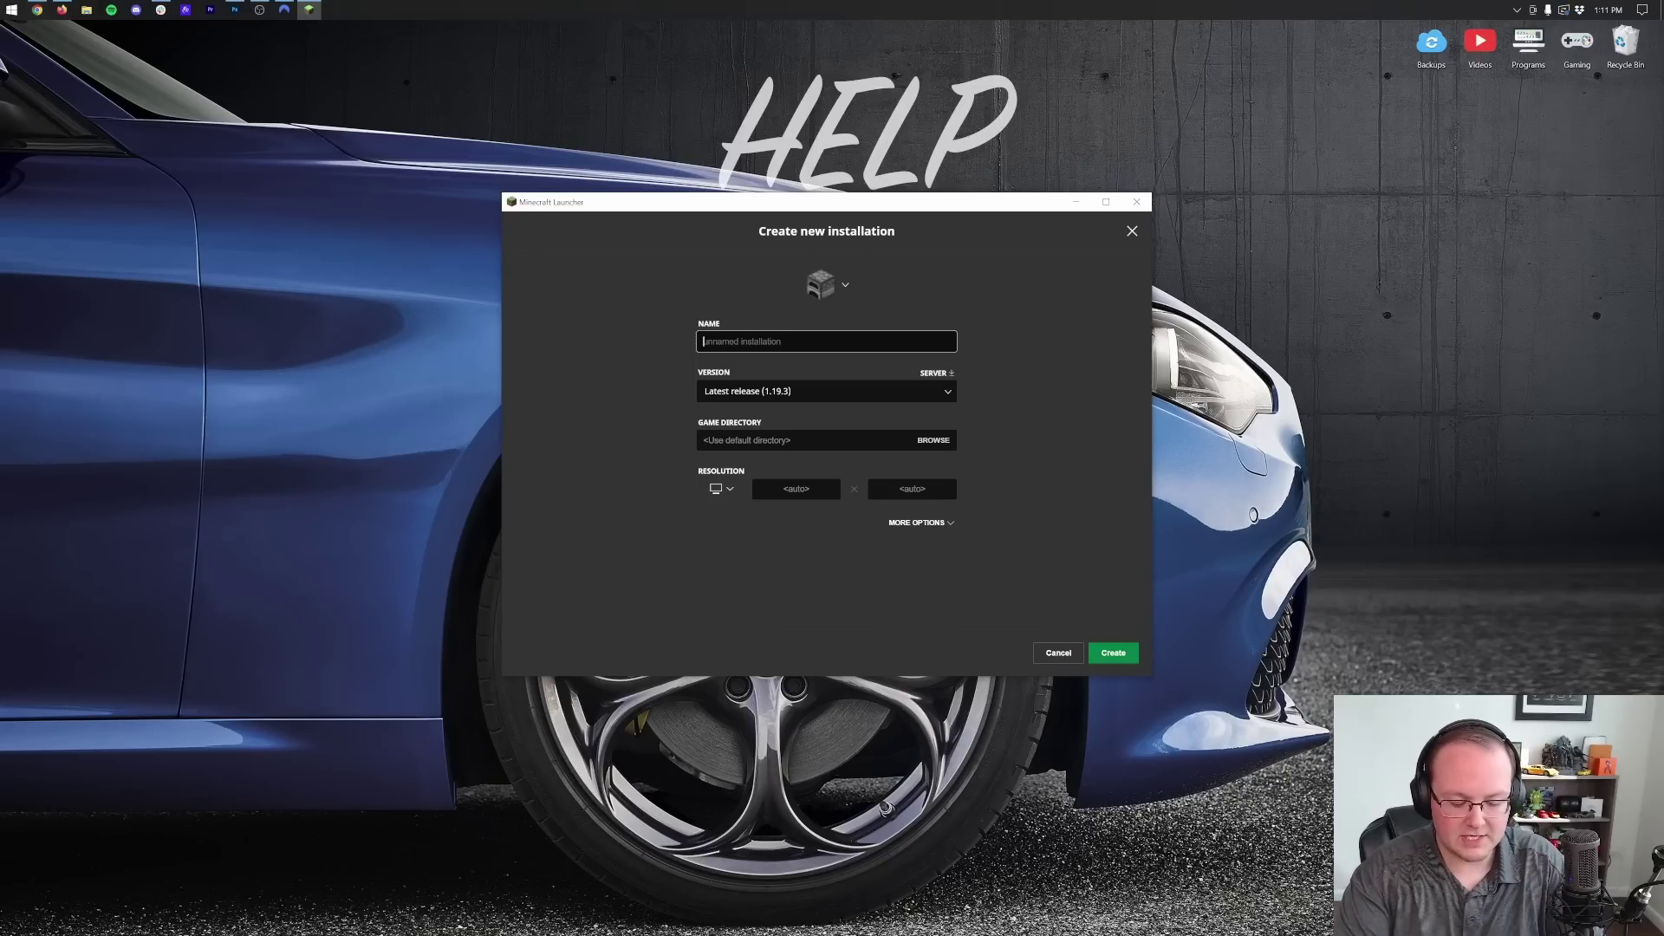
text(Optifine 1.19.3 G)
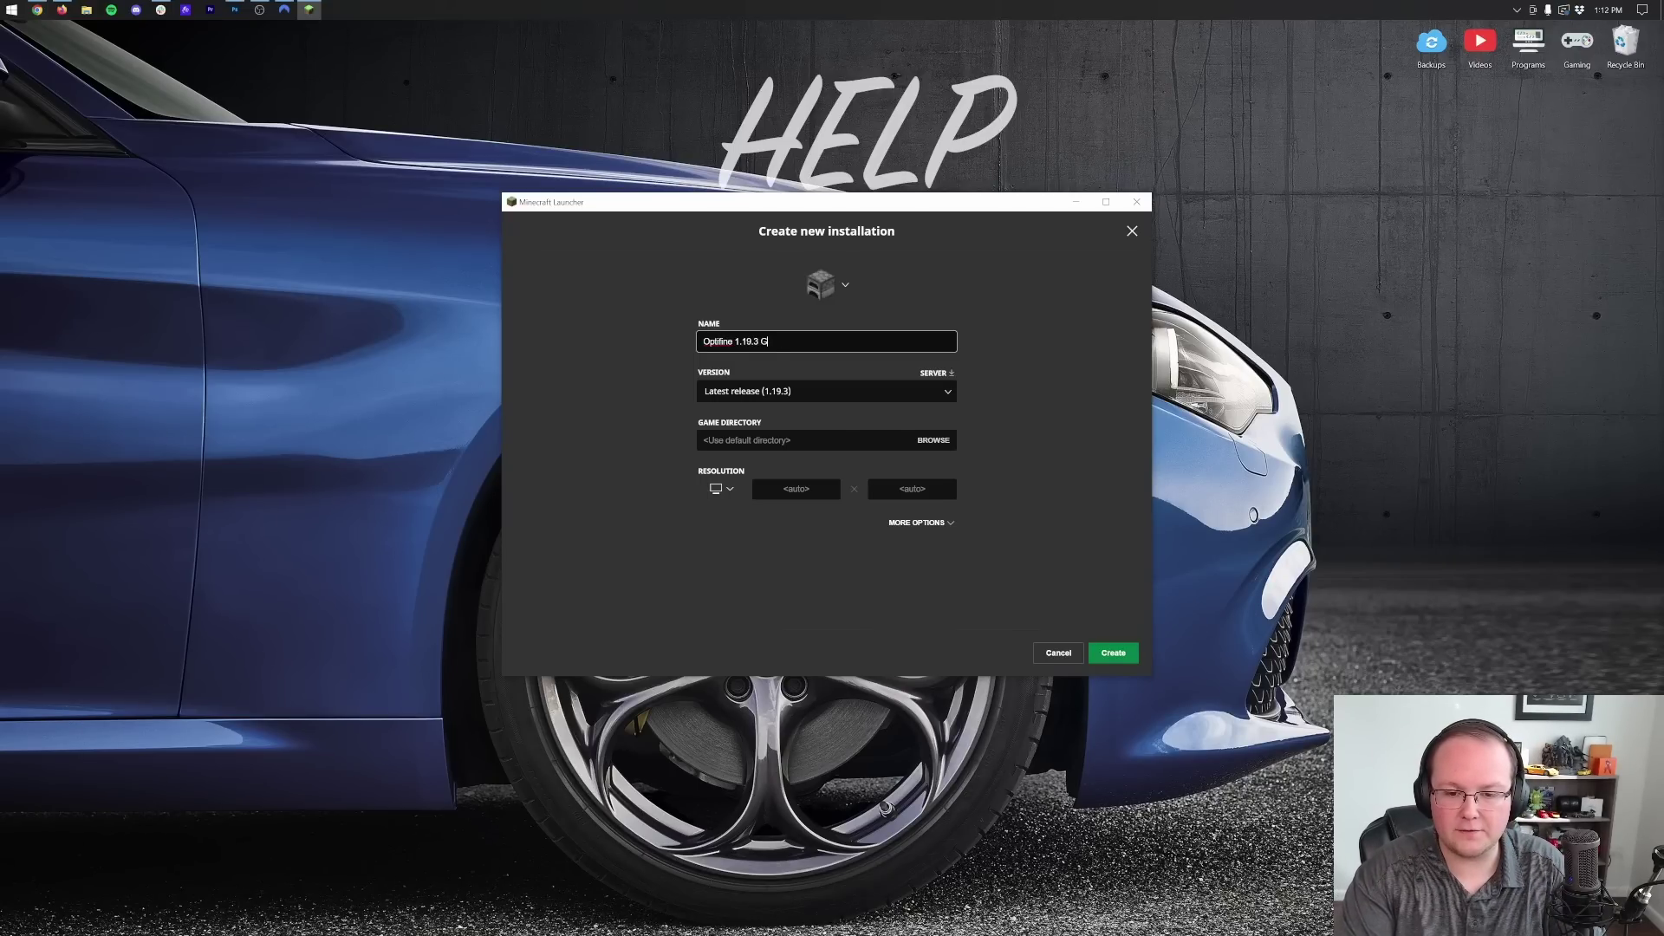
text(uide)
click(664, 334)
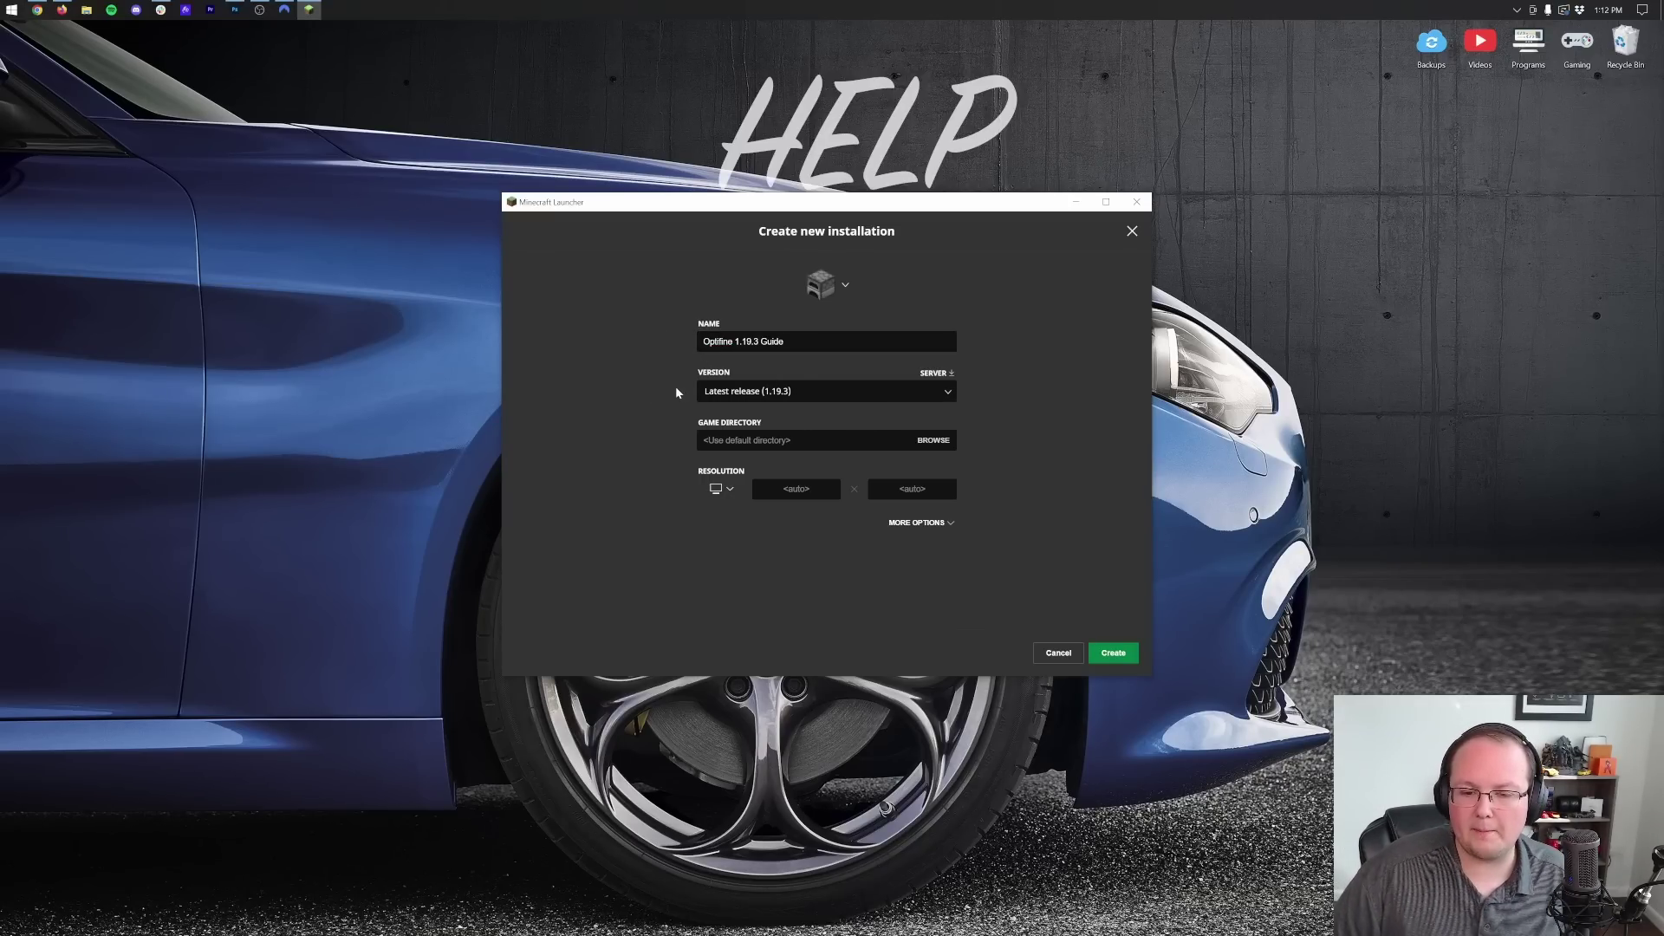
- Browse the available versions and set the new installation's version to release 1.19.3-OptiFine_HD_U_I2_pre2
click(826, 391)
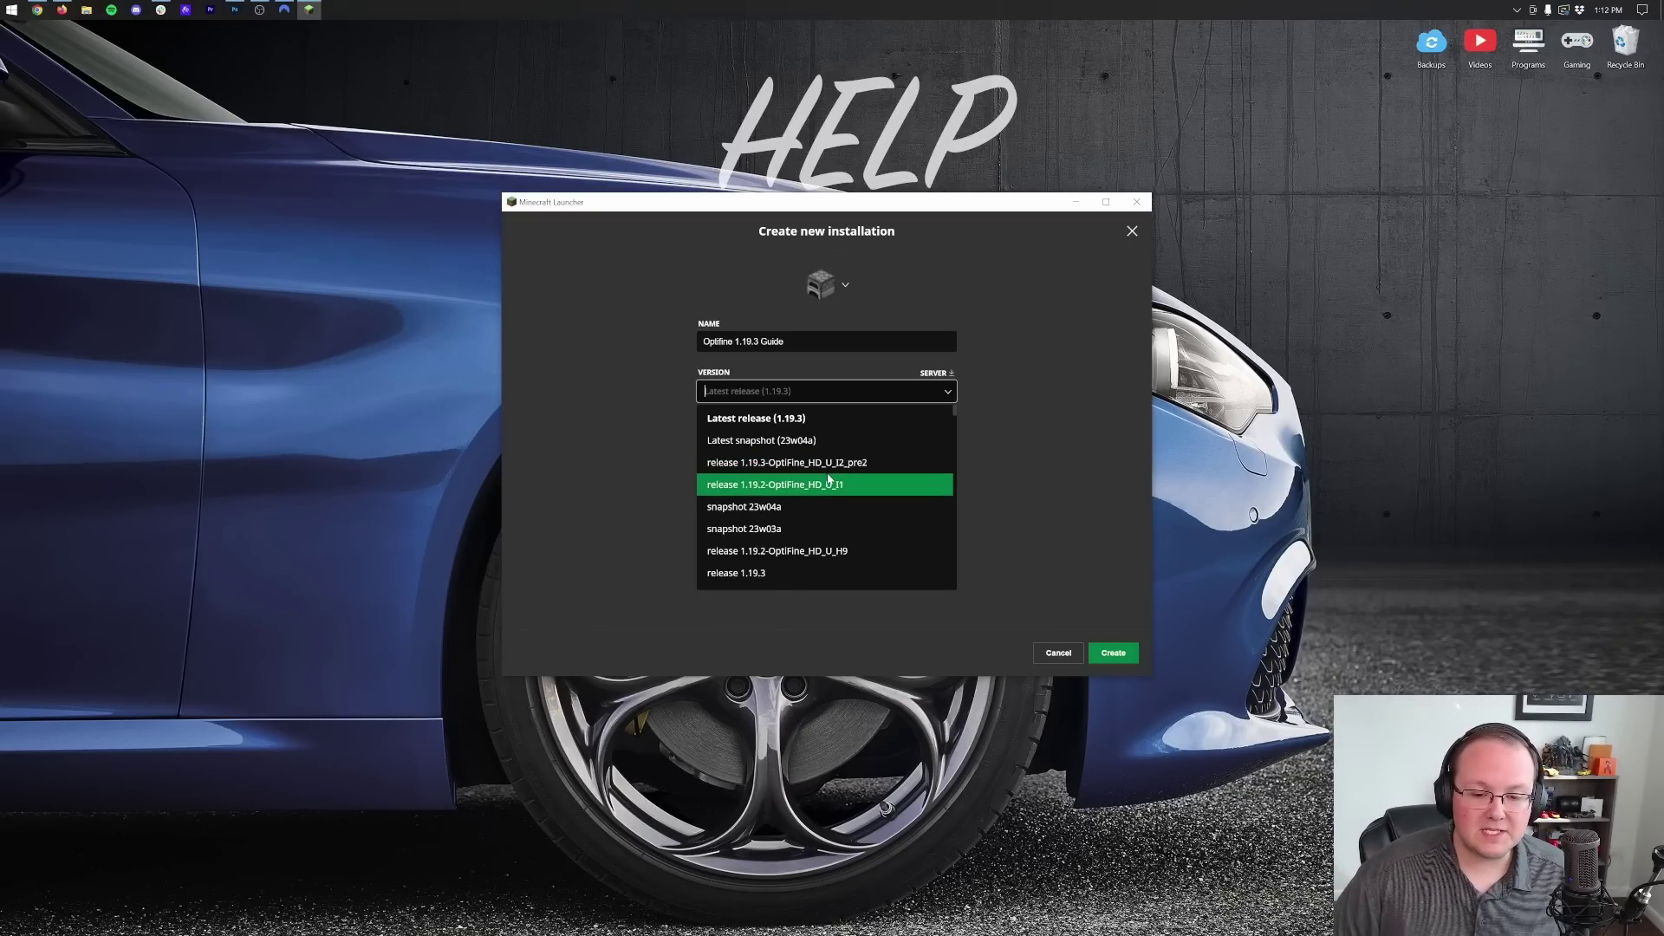
scroll(824, 482, down, 6)
scroll(834, 493, down, 5)
drag(955, 412, 923, 595)
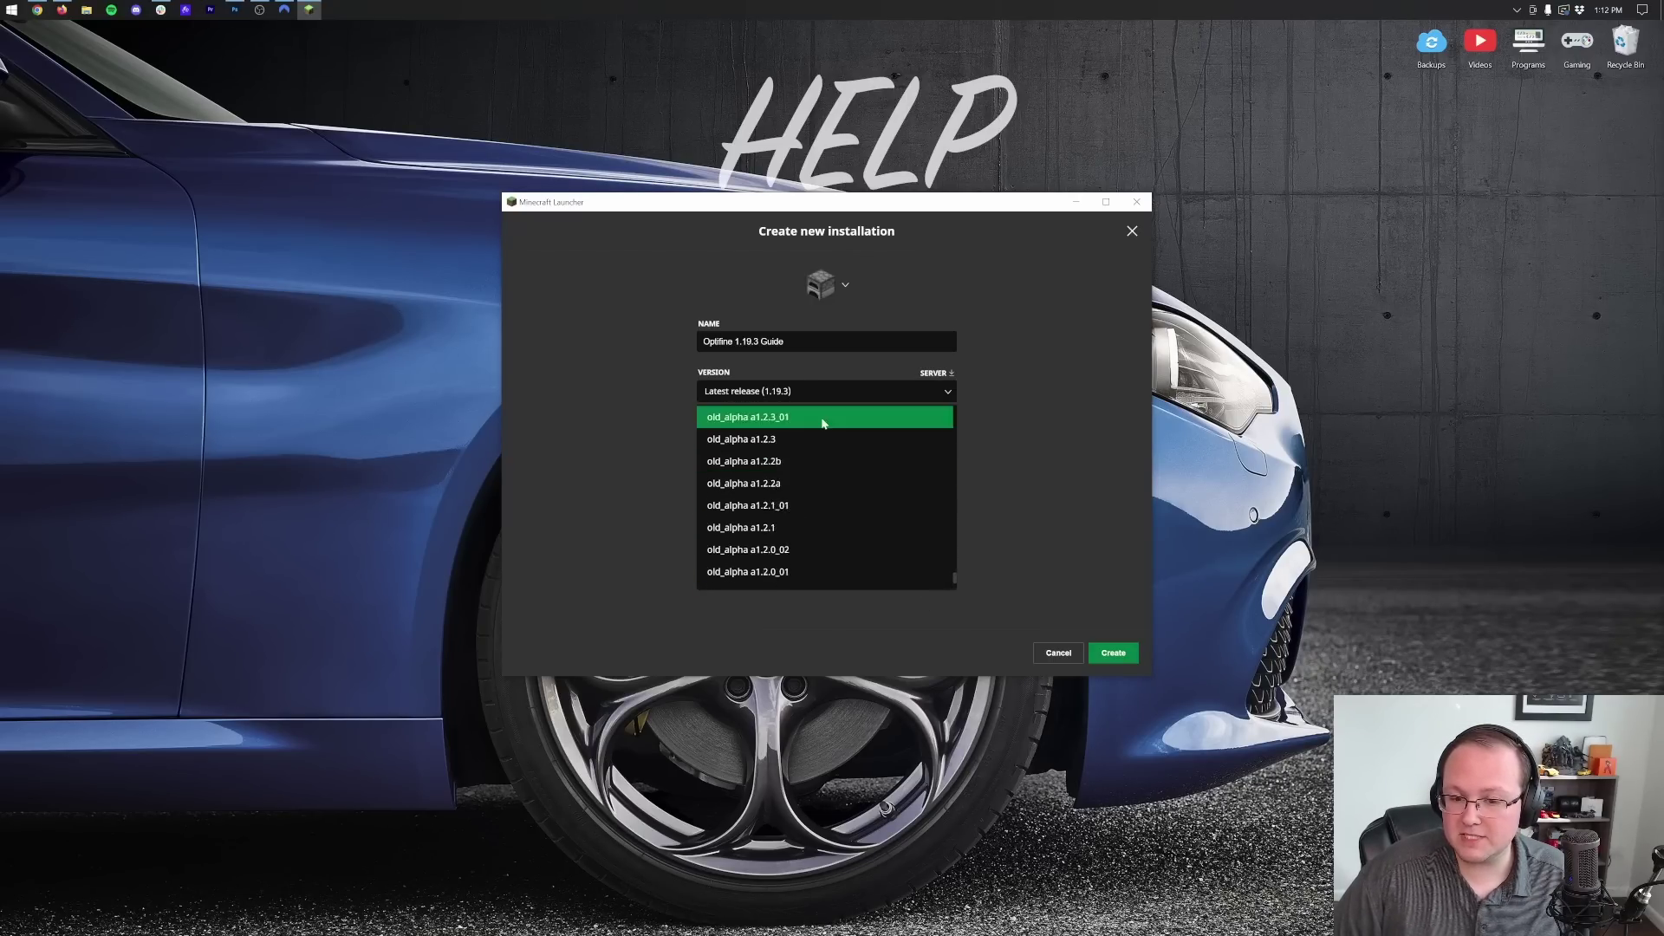
scroll(832, 464, up, 10)
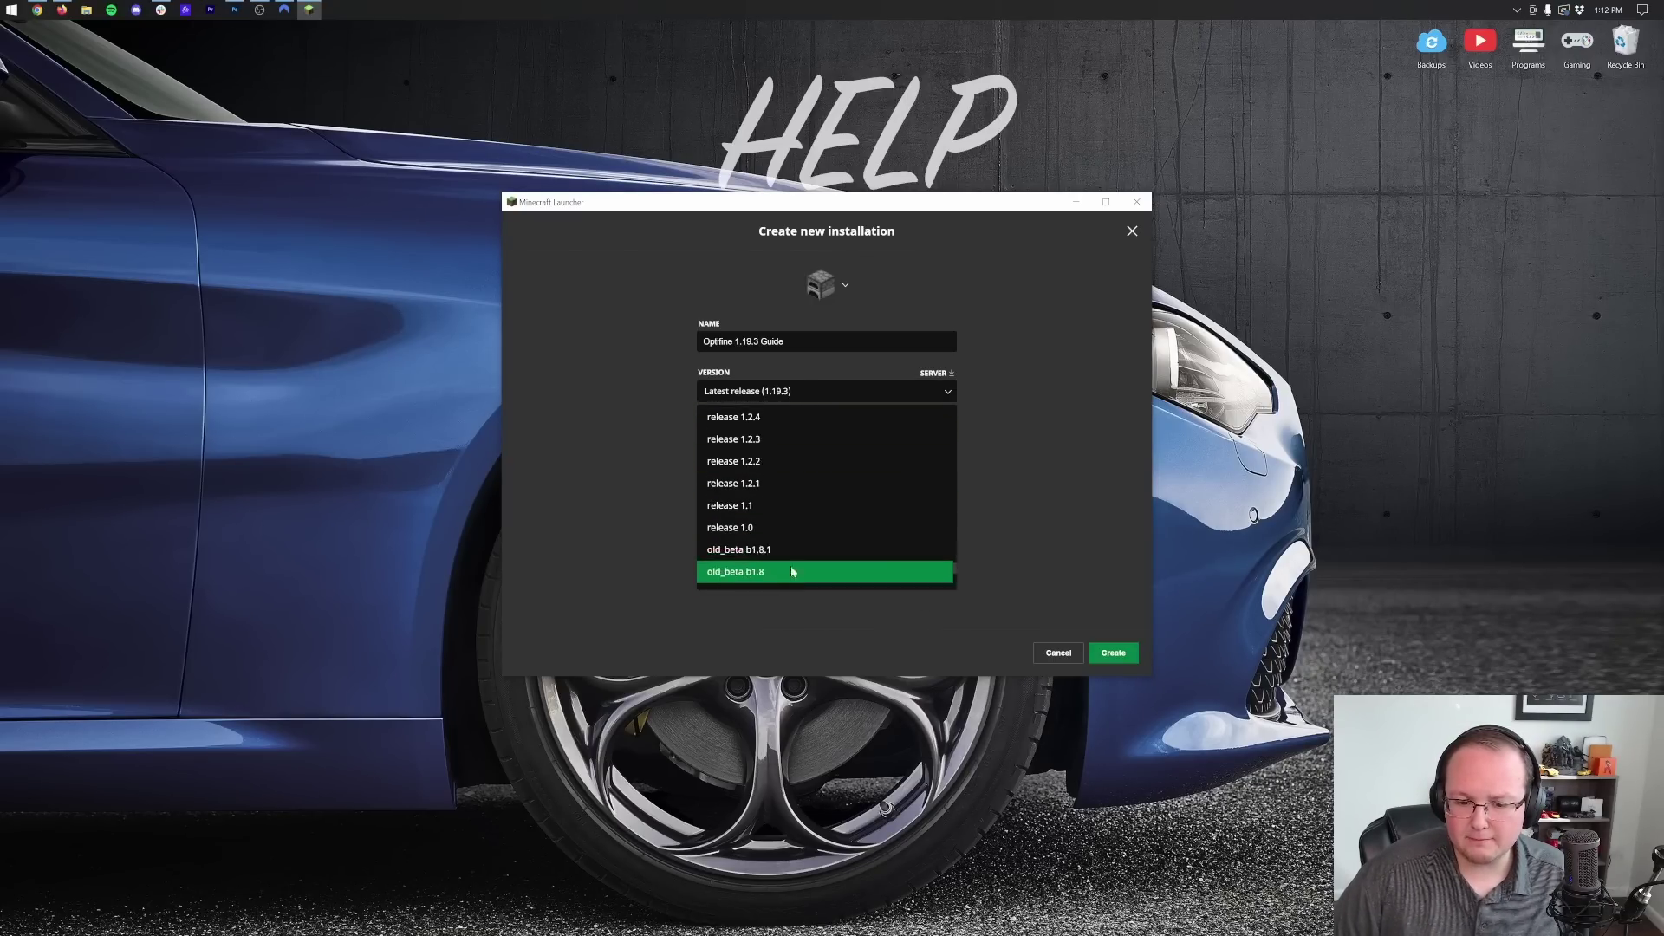
scroll(793, 496, down, 6)
scroll(779, 497, up, 3)
scroll(780, 495, up, 12)
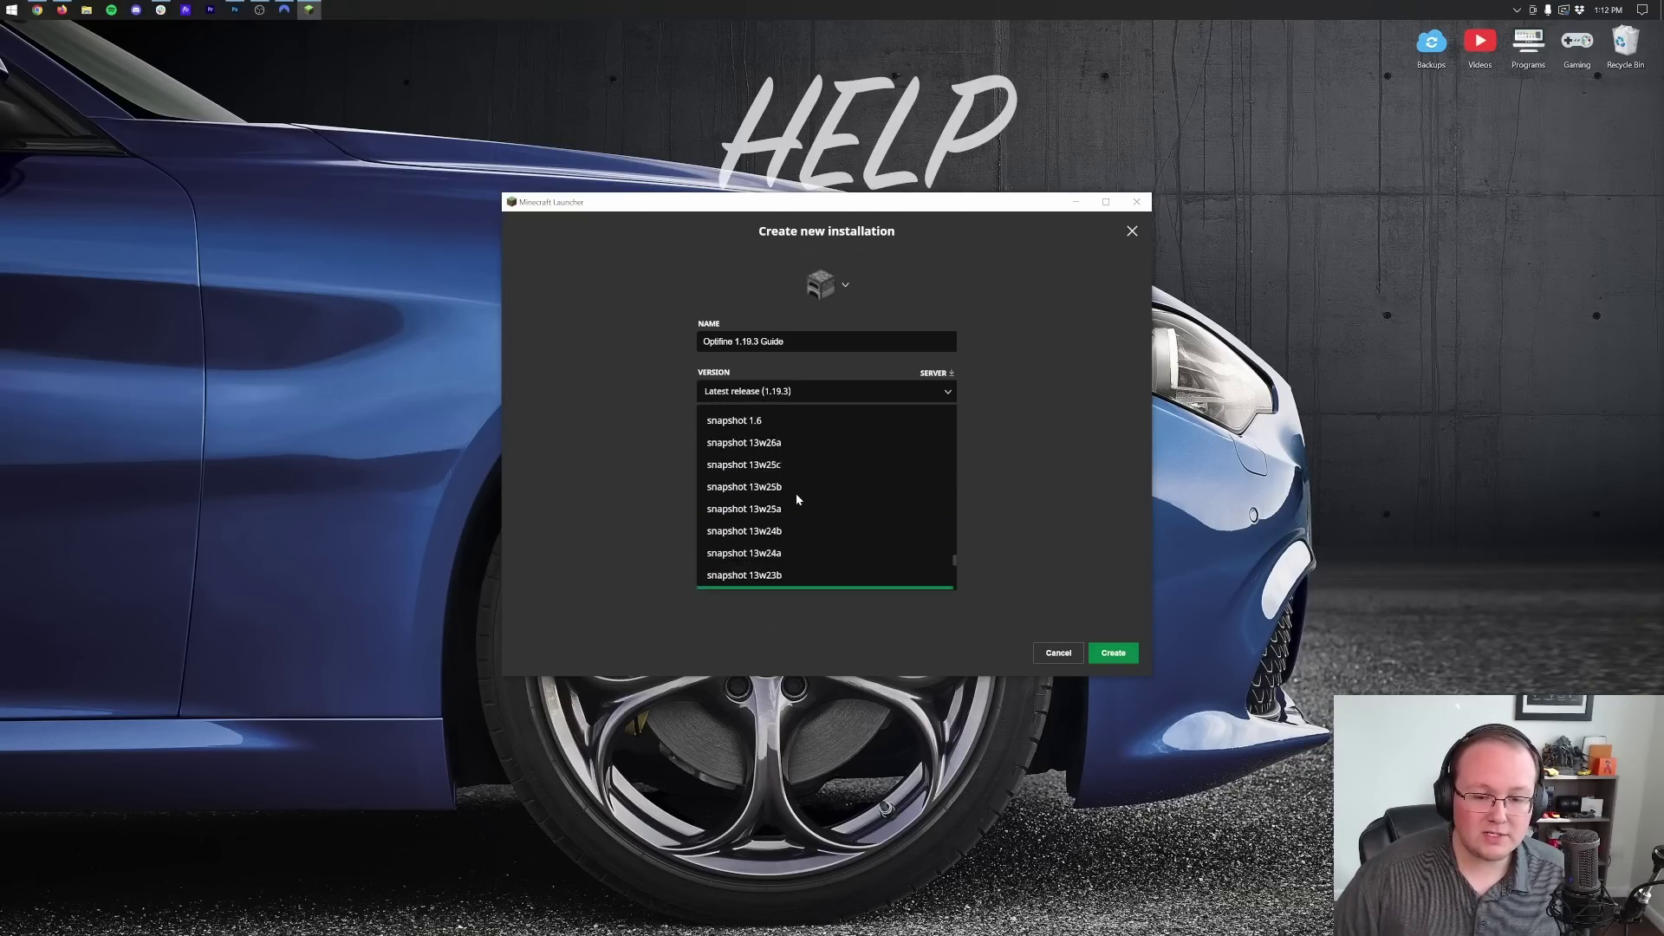
scroll(800, 507, up, 15)
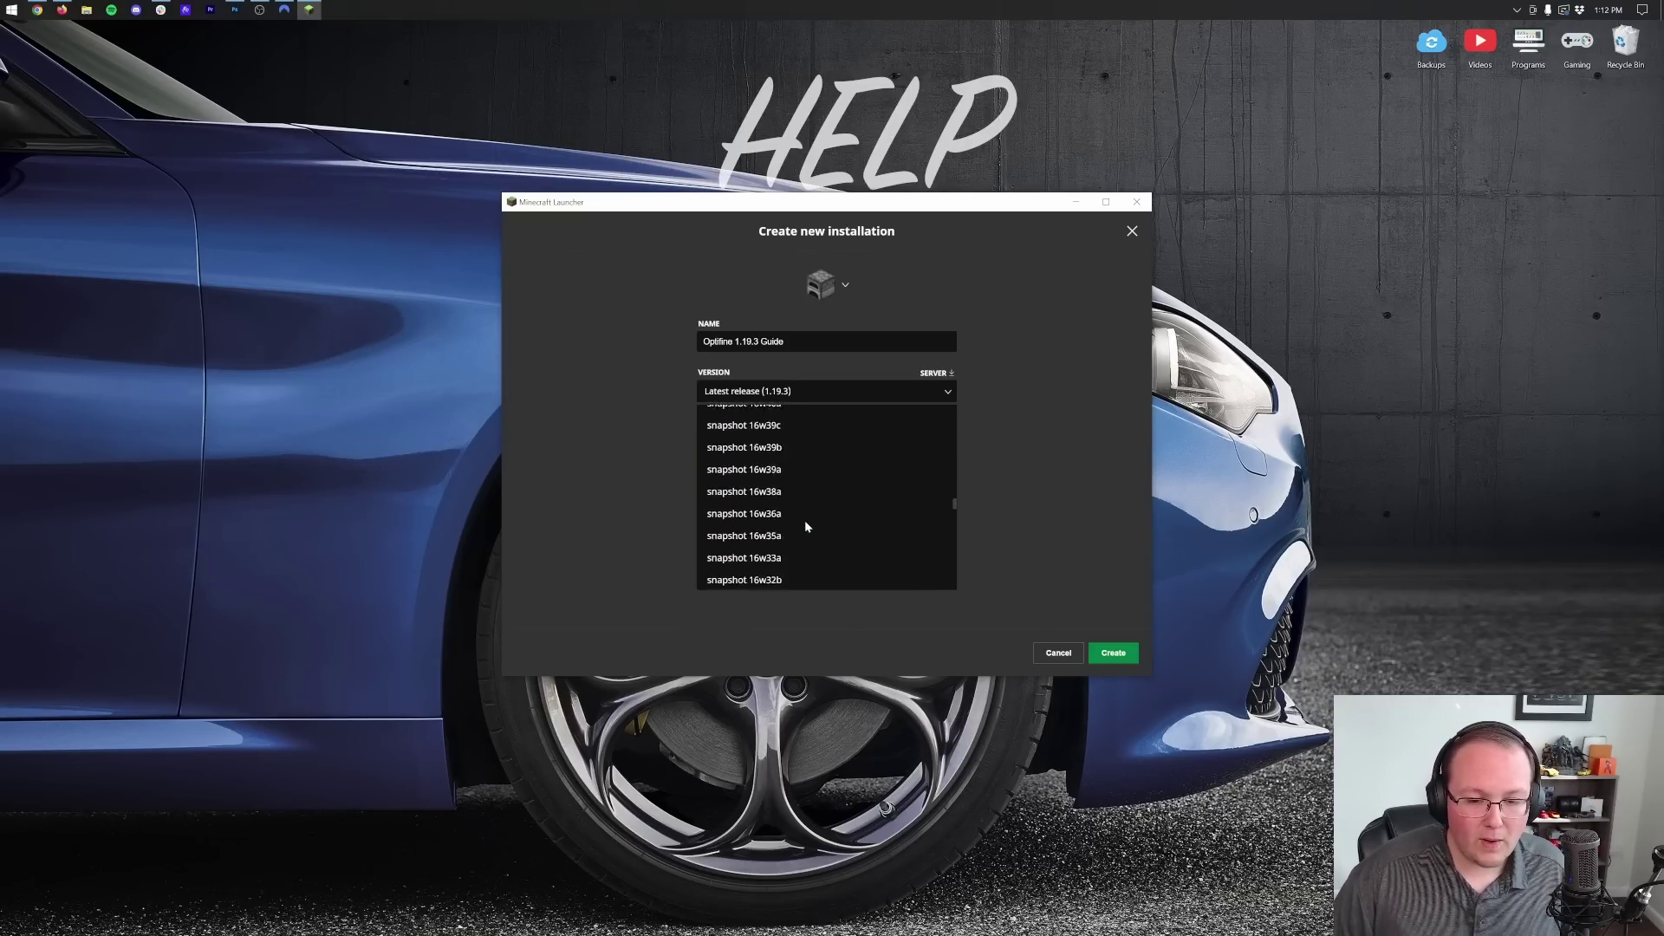
scroll(804, 520, up, 20)
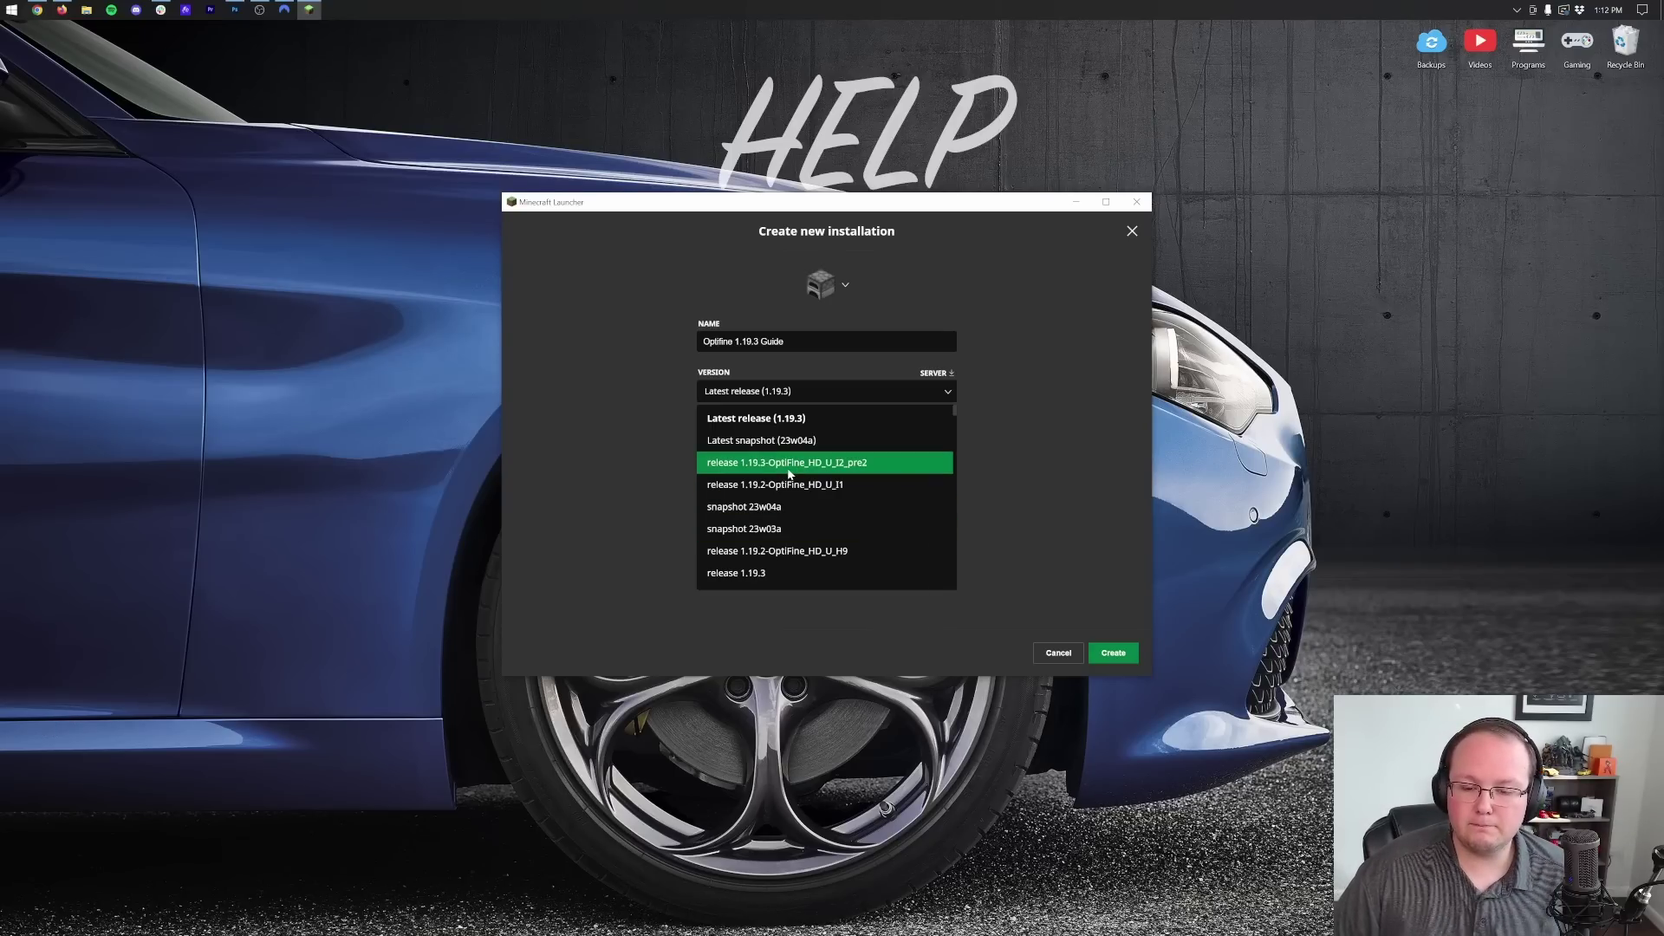
scroll(797, 481, down, 12)
scroll(837, 499, up, 12)
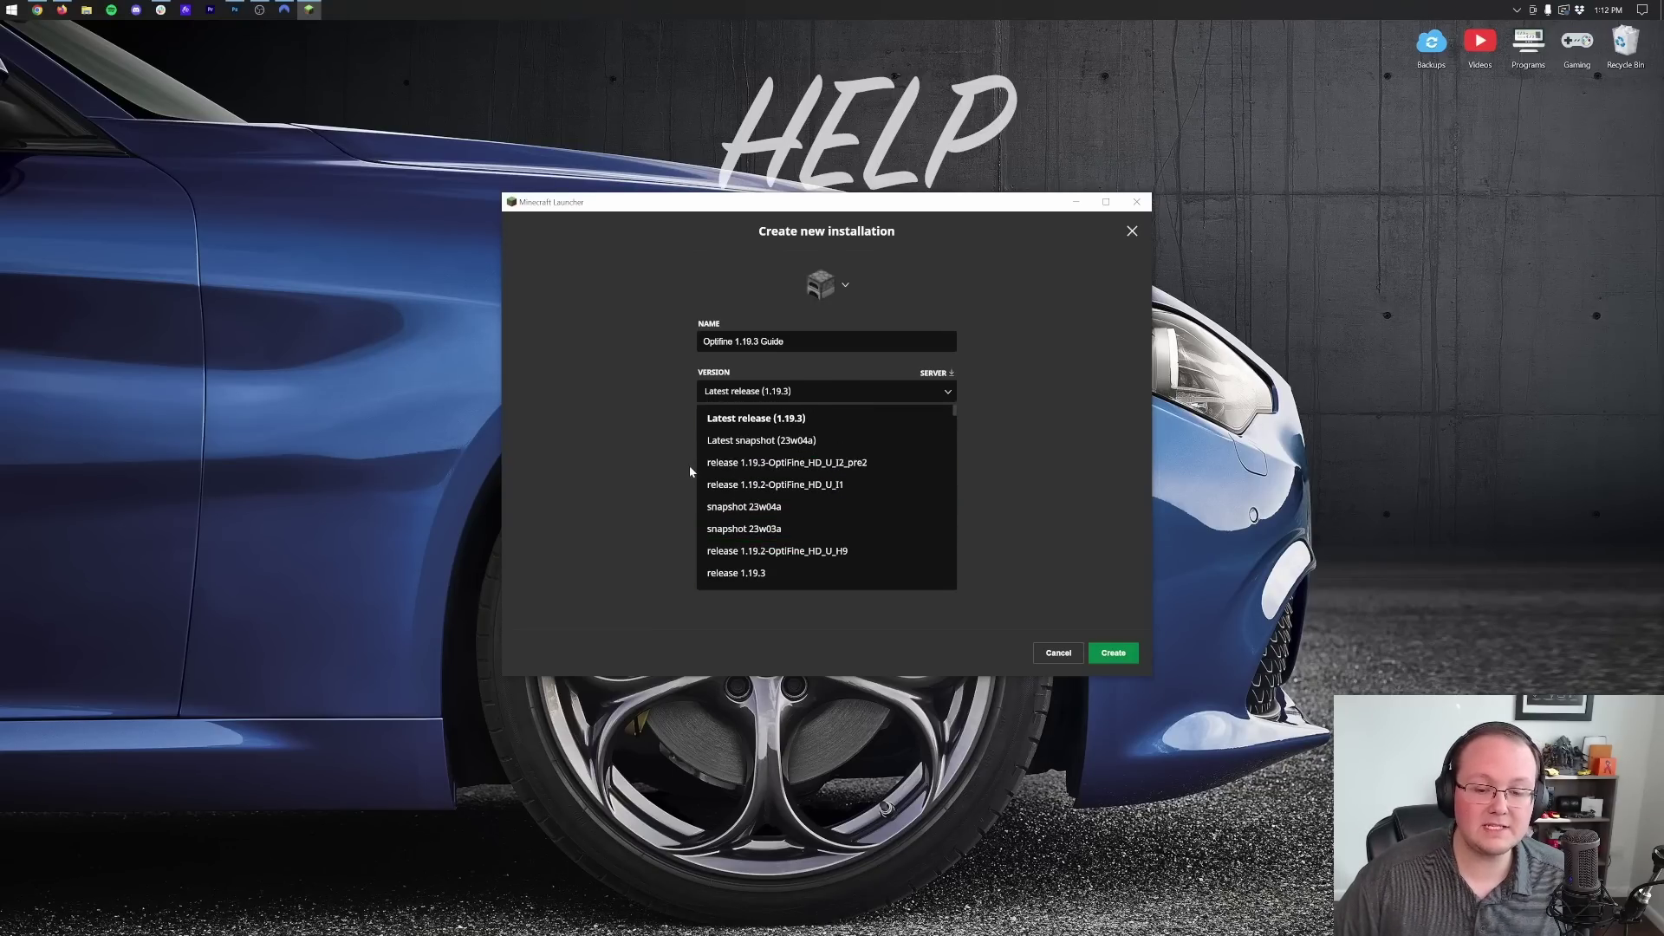
click(752, 466)
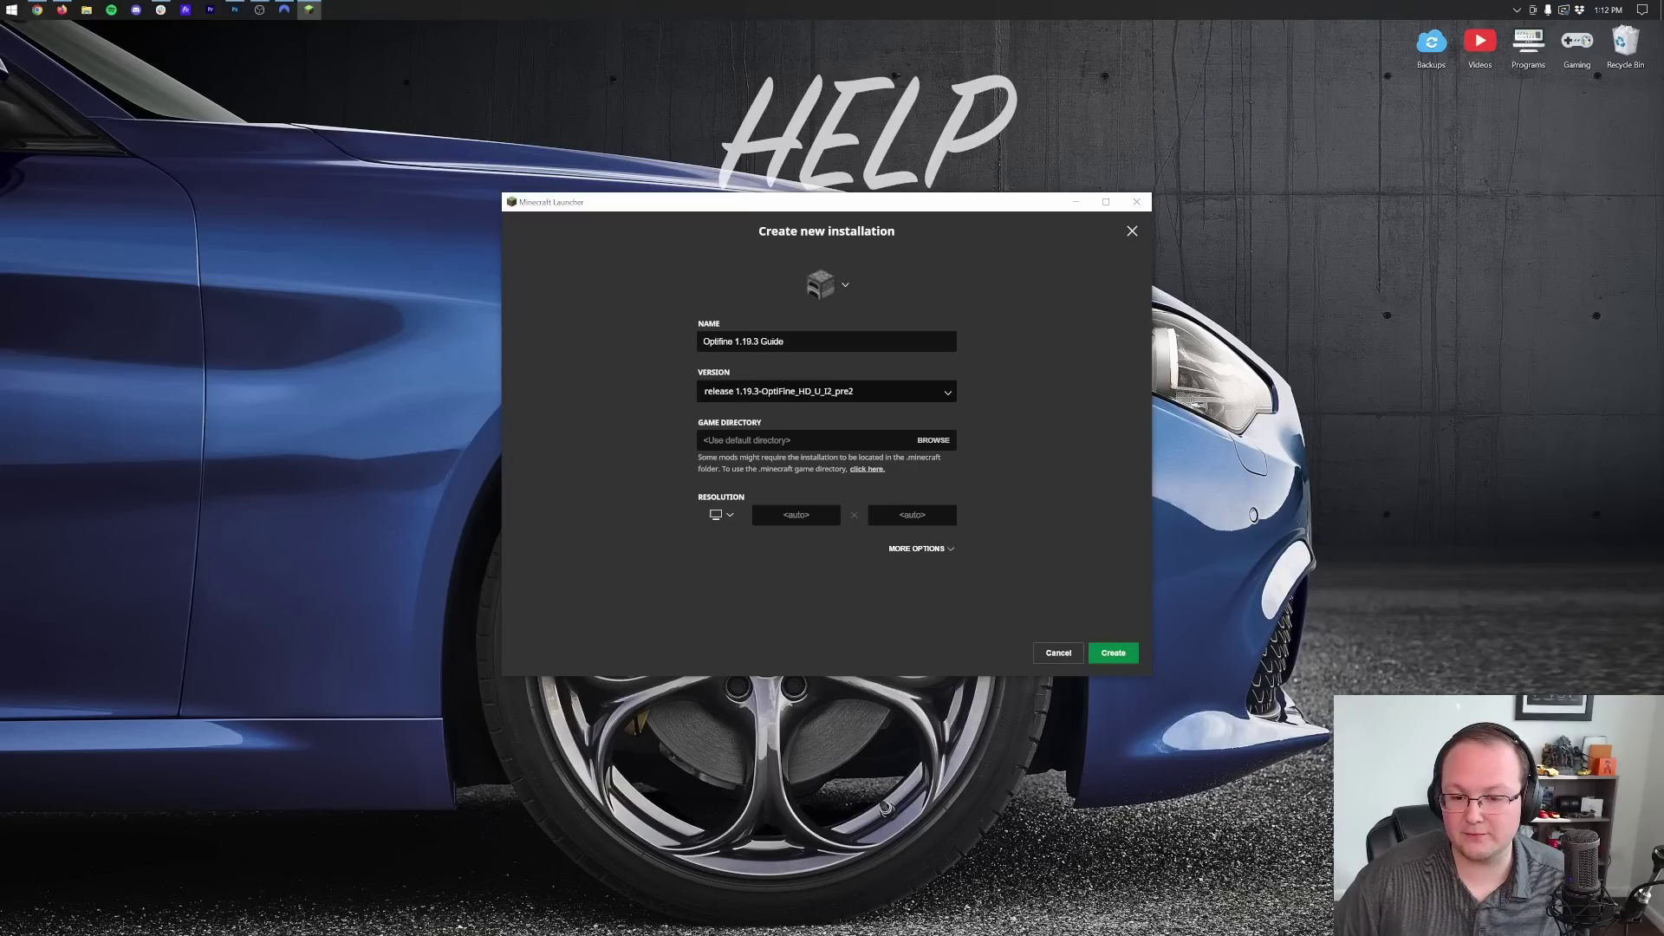
- Set the installation's resolution to 1920x1080 and create it
click(731, 513)
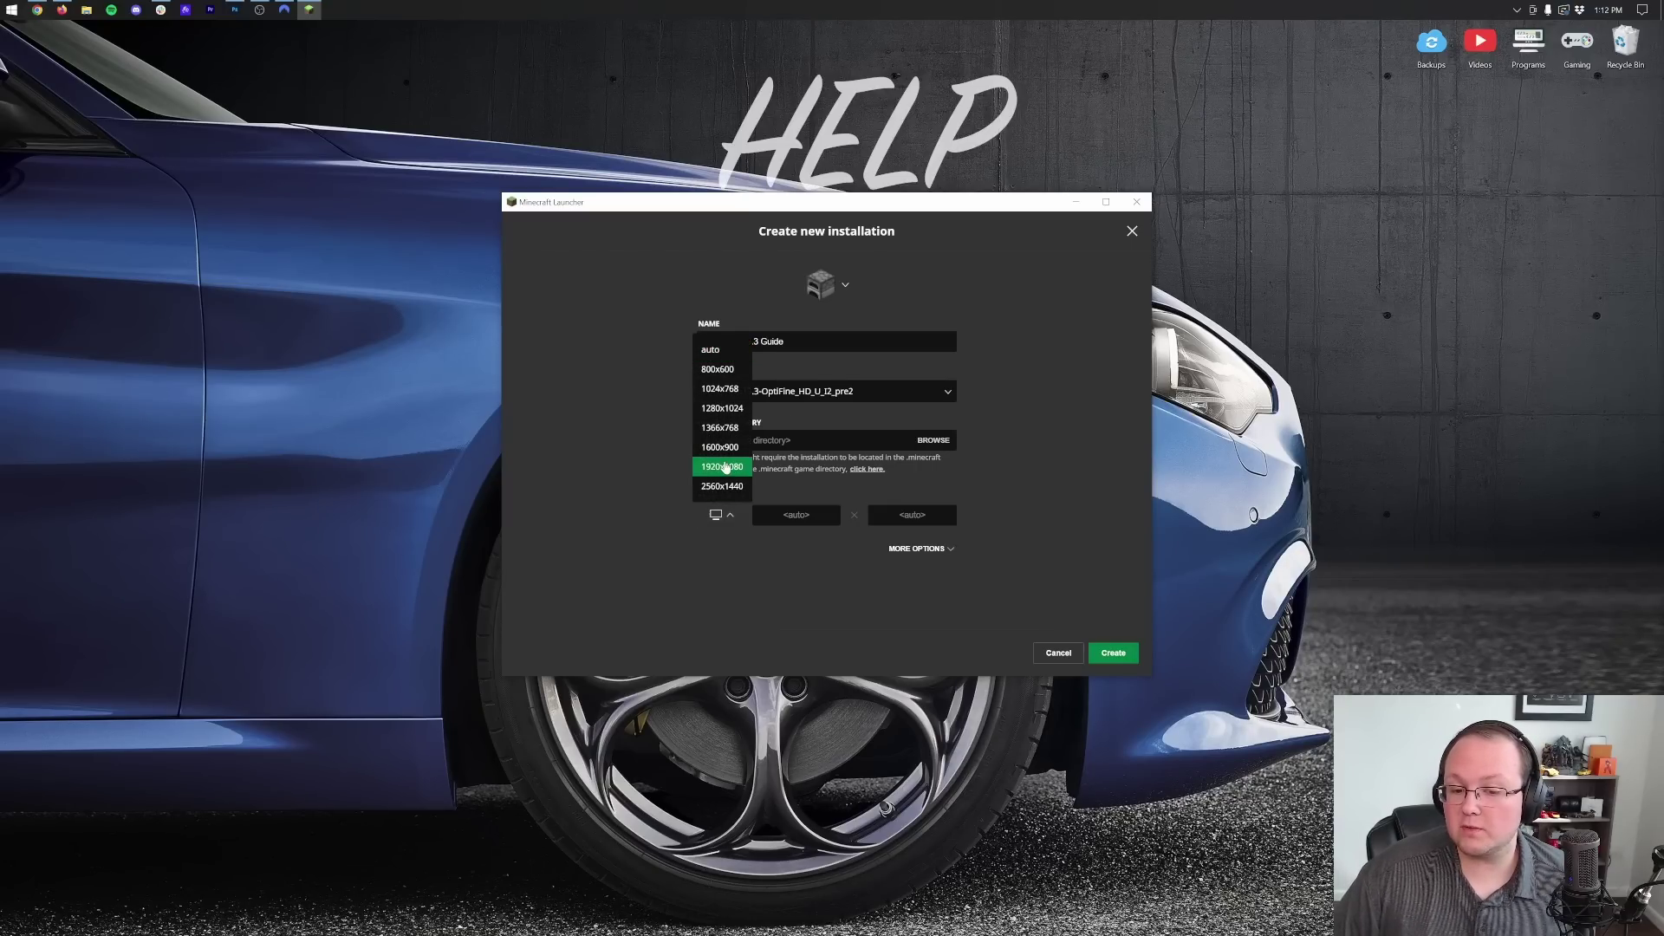
click(726, 466)
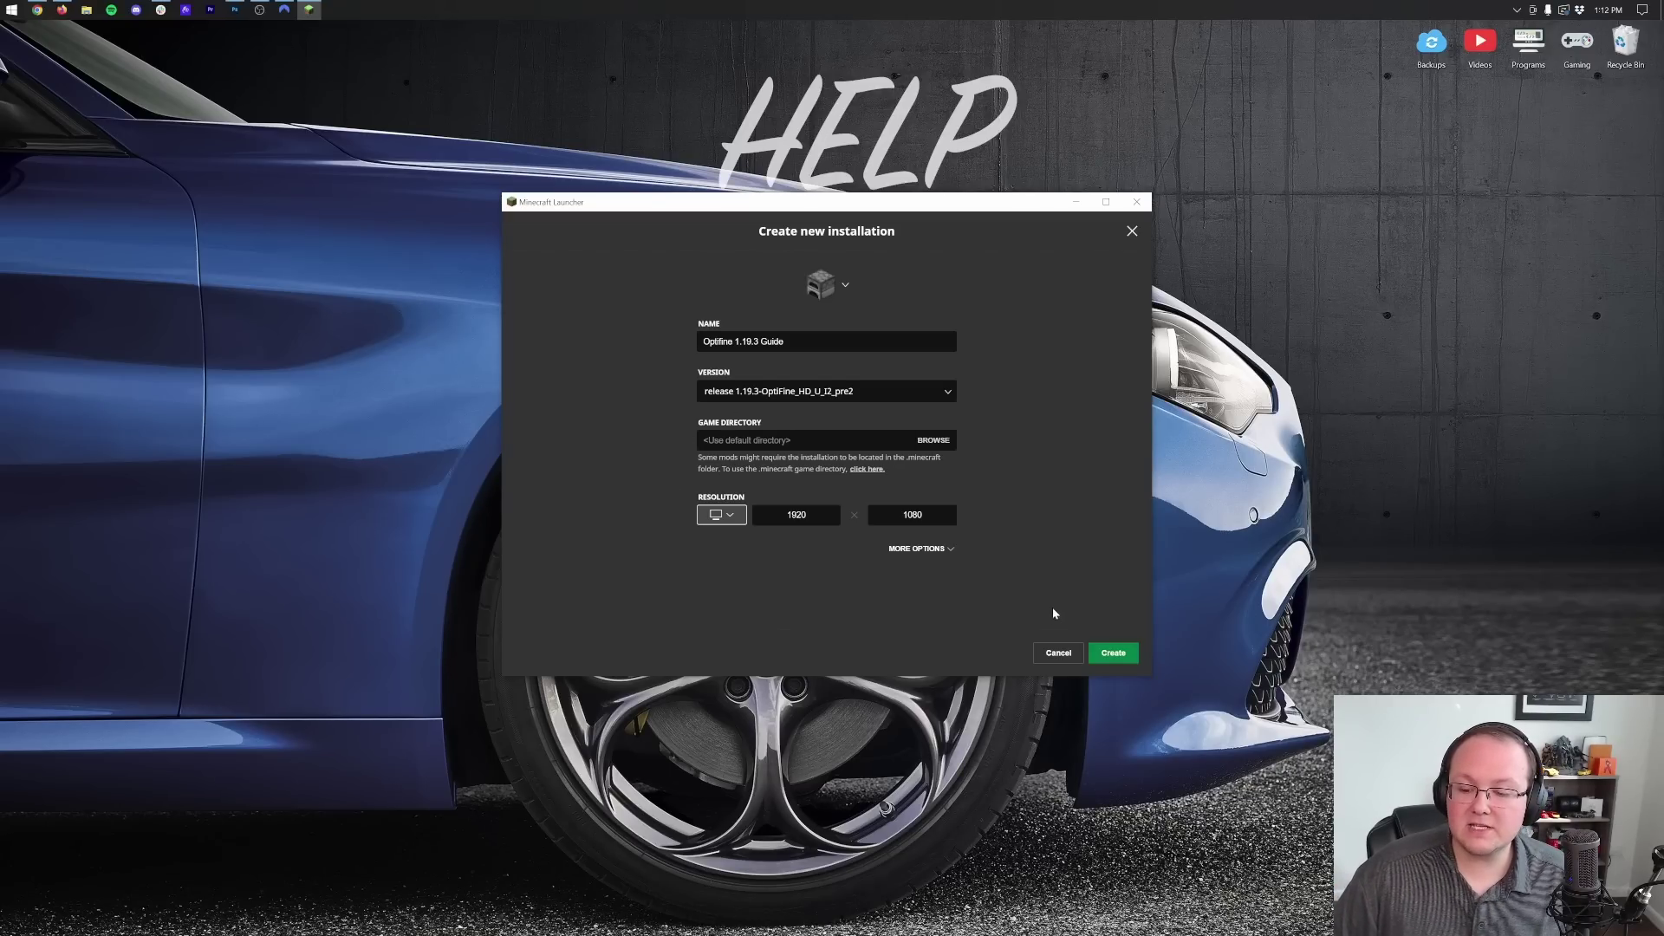
click(1094, 652)
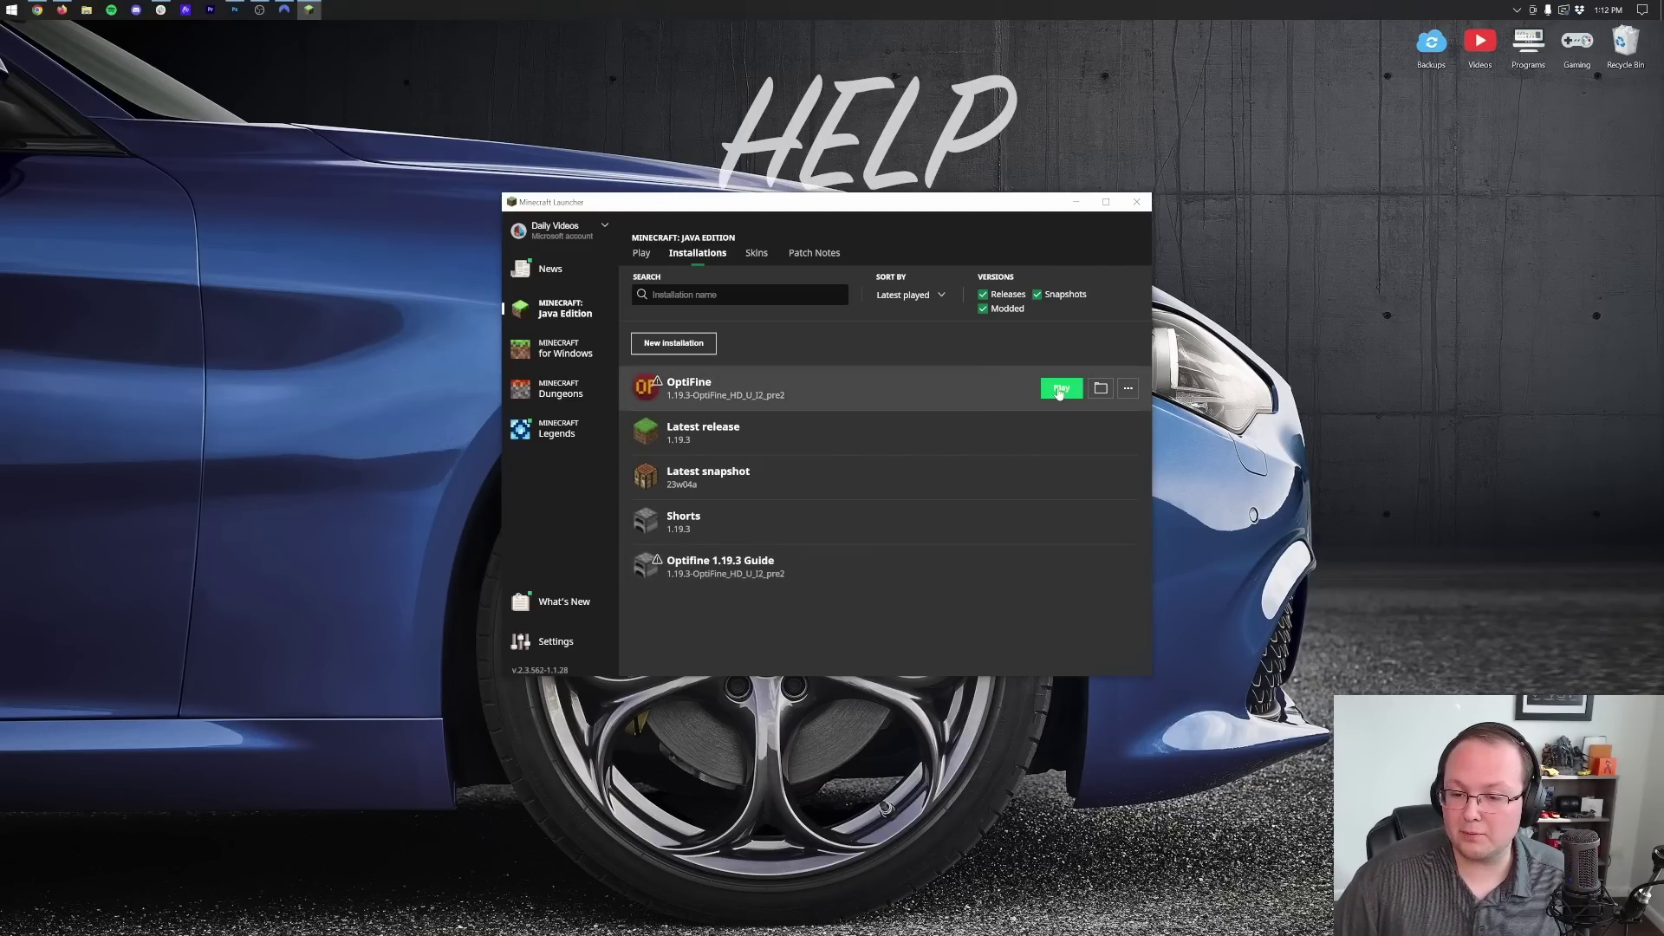
- Launch the Optifine 1.19.3 Guide installation, accepting the modified-installation warning, and open the game's video settings
click(1061, 565)
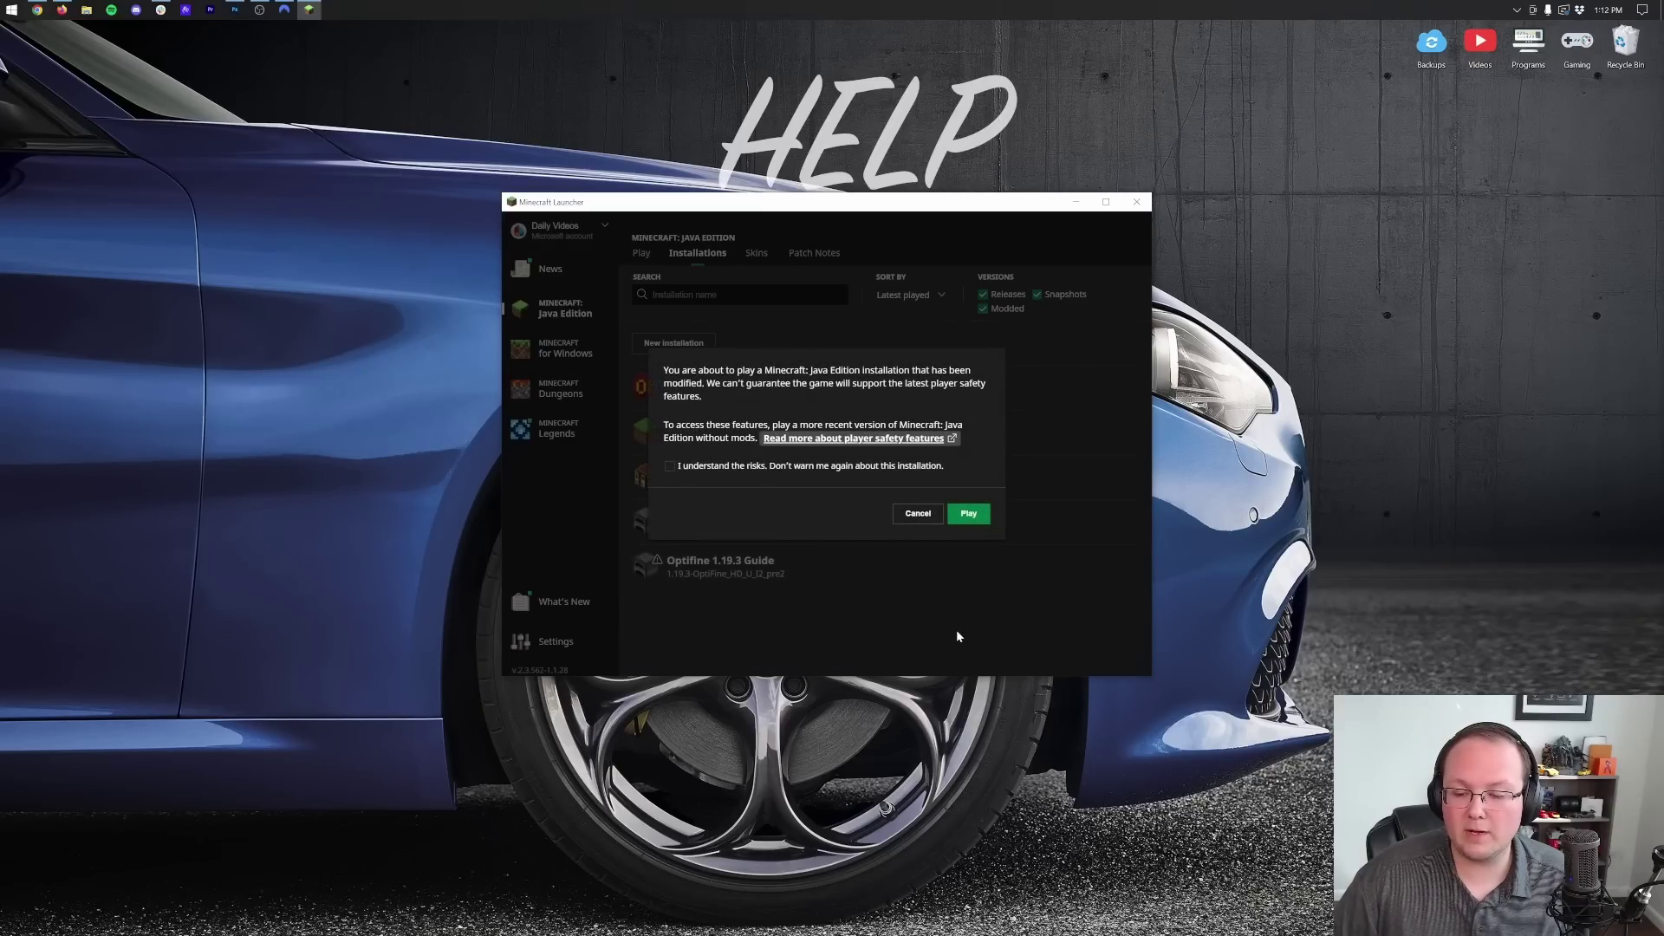
click(969, 514)
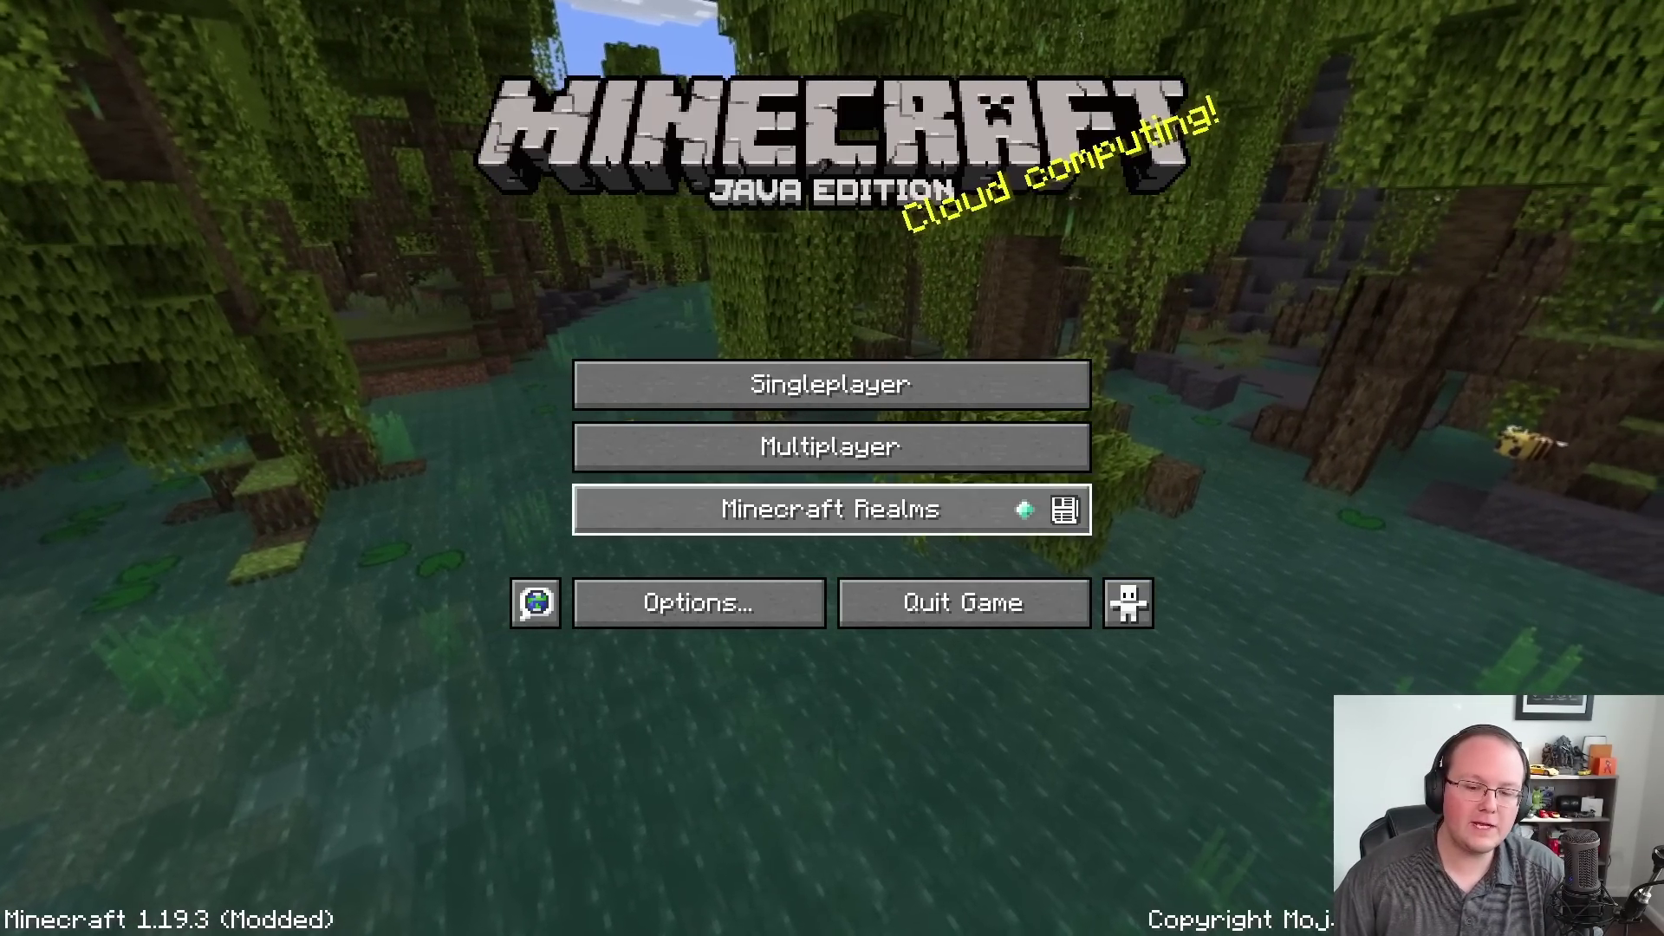
click(639, 598)
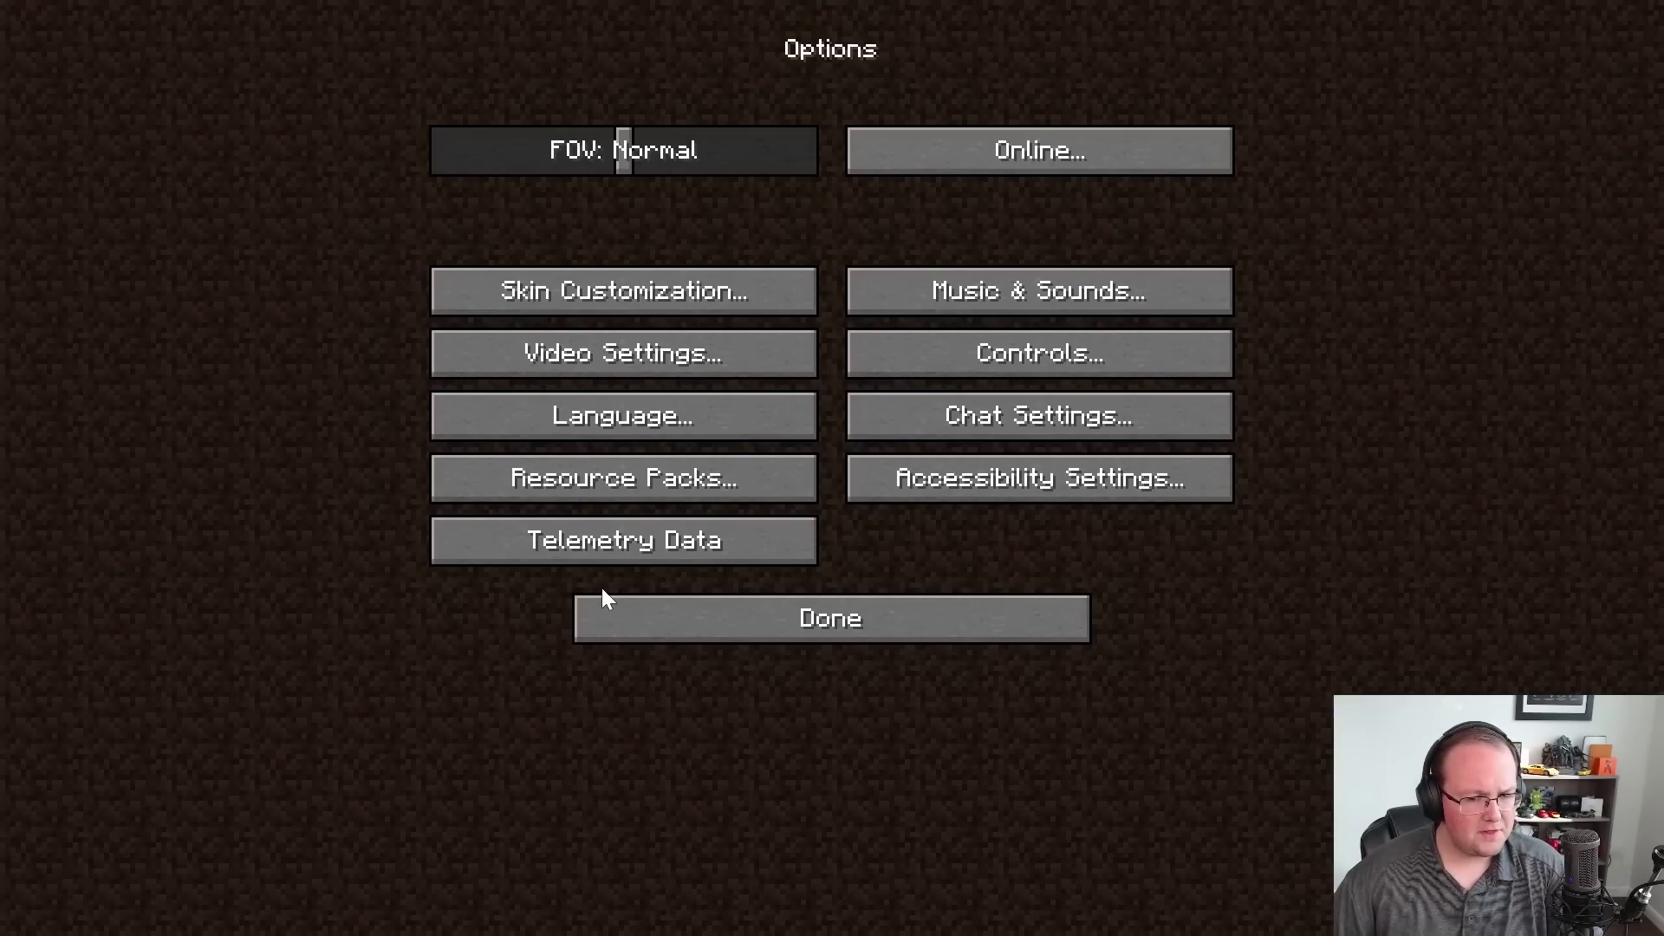
click(609, 368)
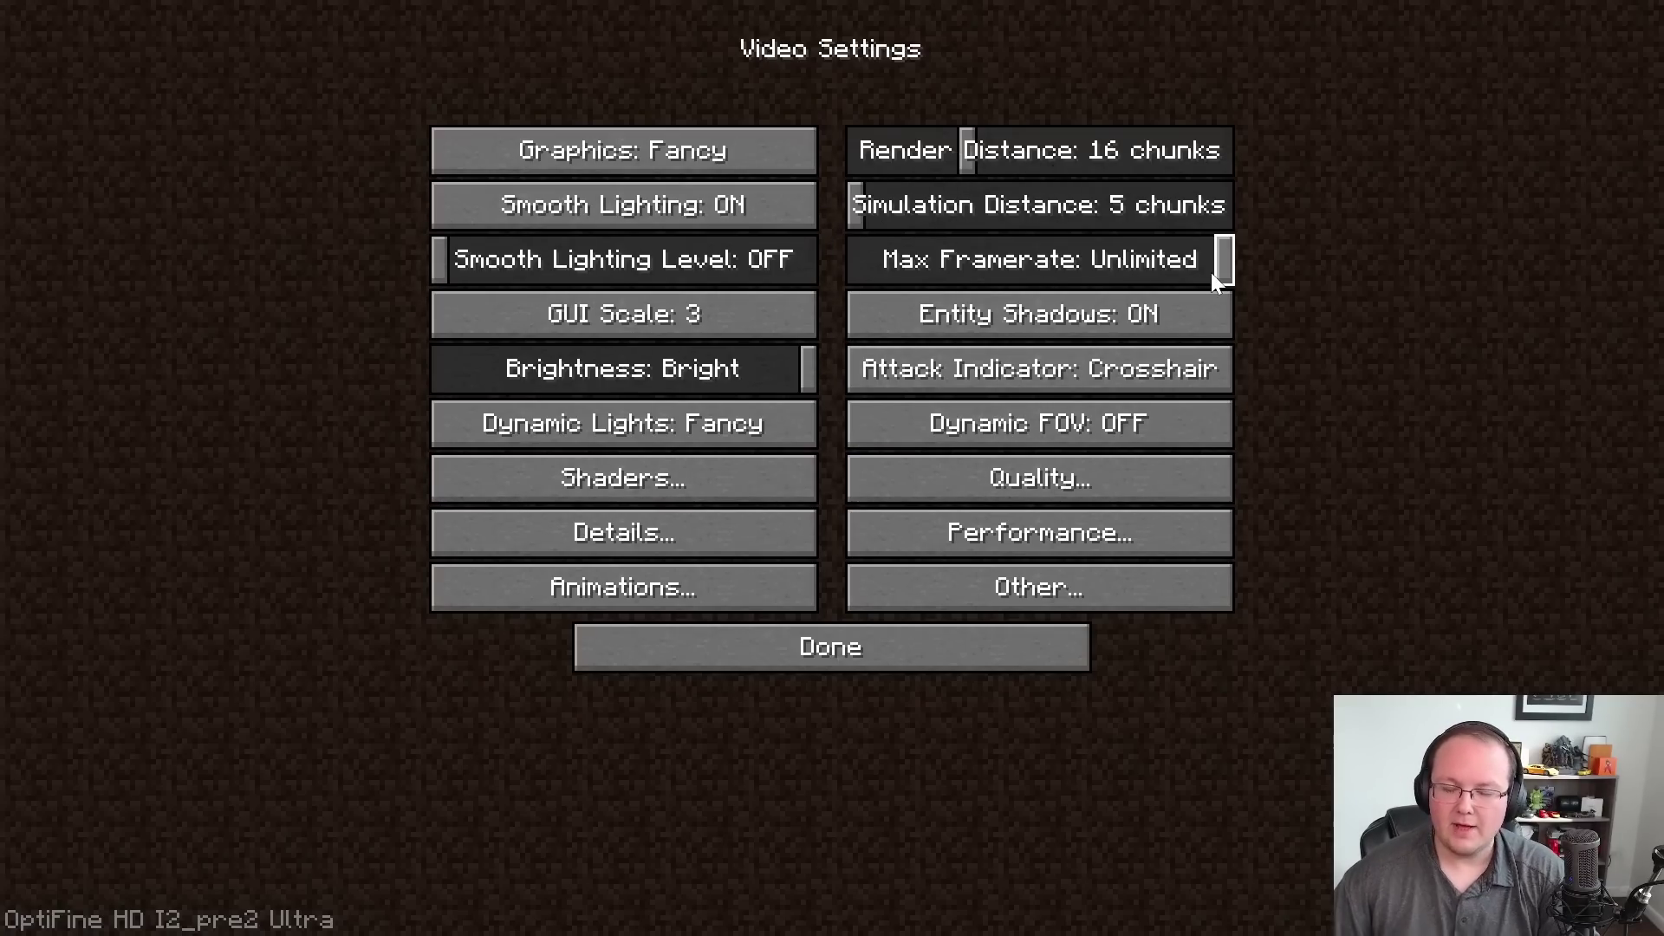
- Examine the shader packs and shader options offered in the video settings, and return to the video settings
mouse_move(1209, 272)
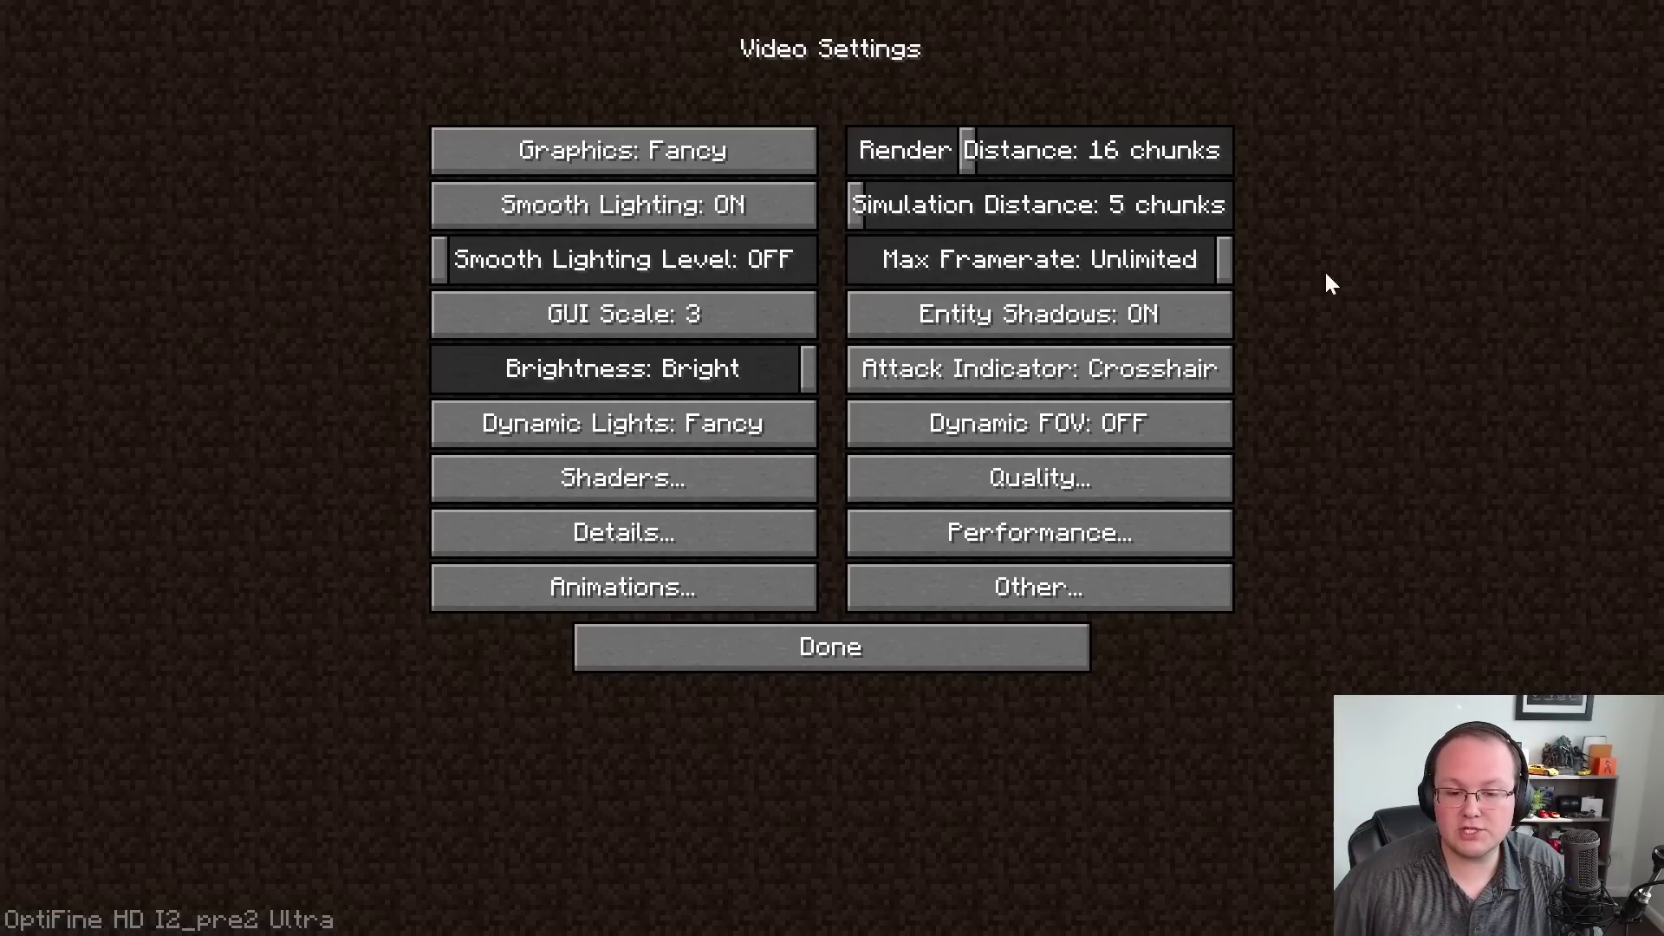
click(651, 498)
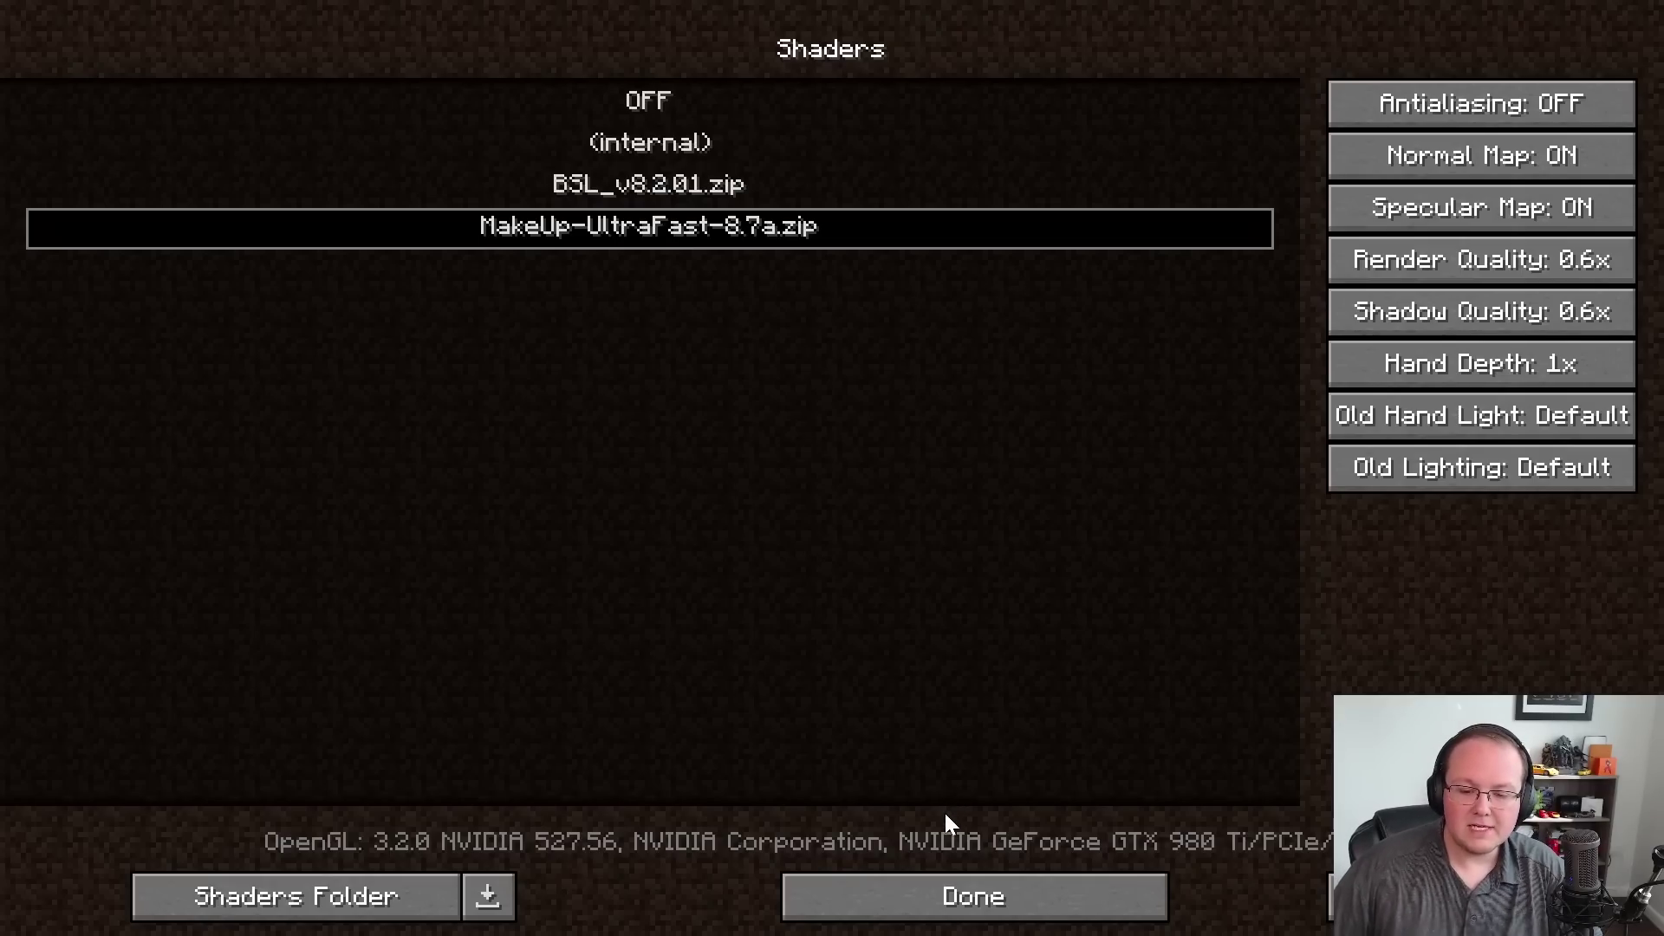
click(911, 901)
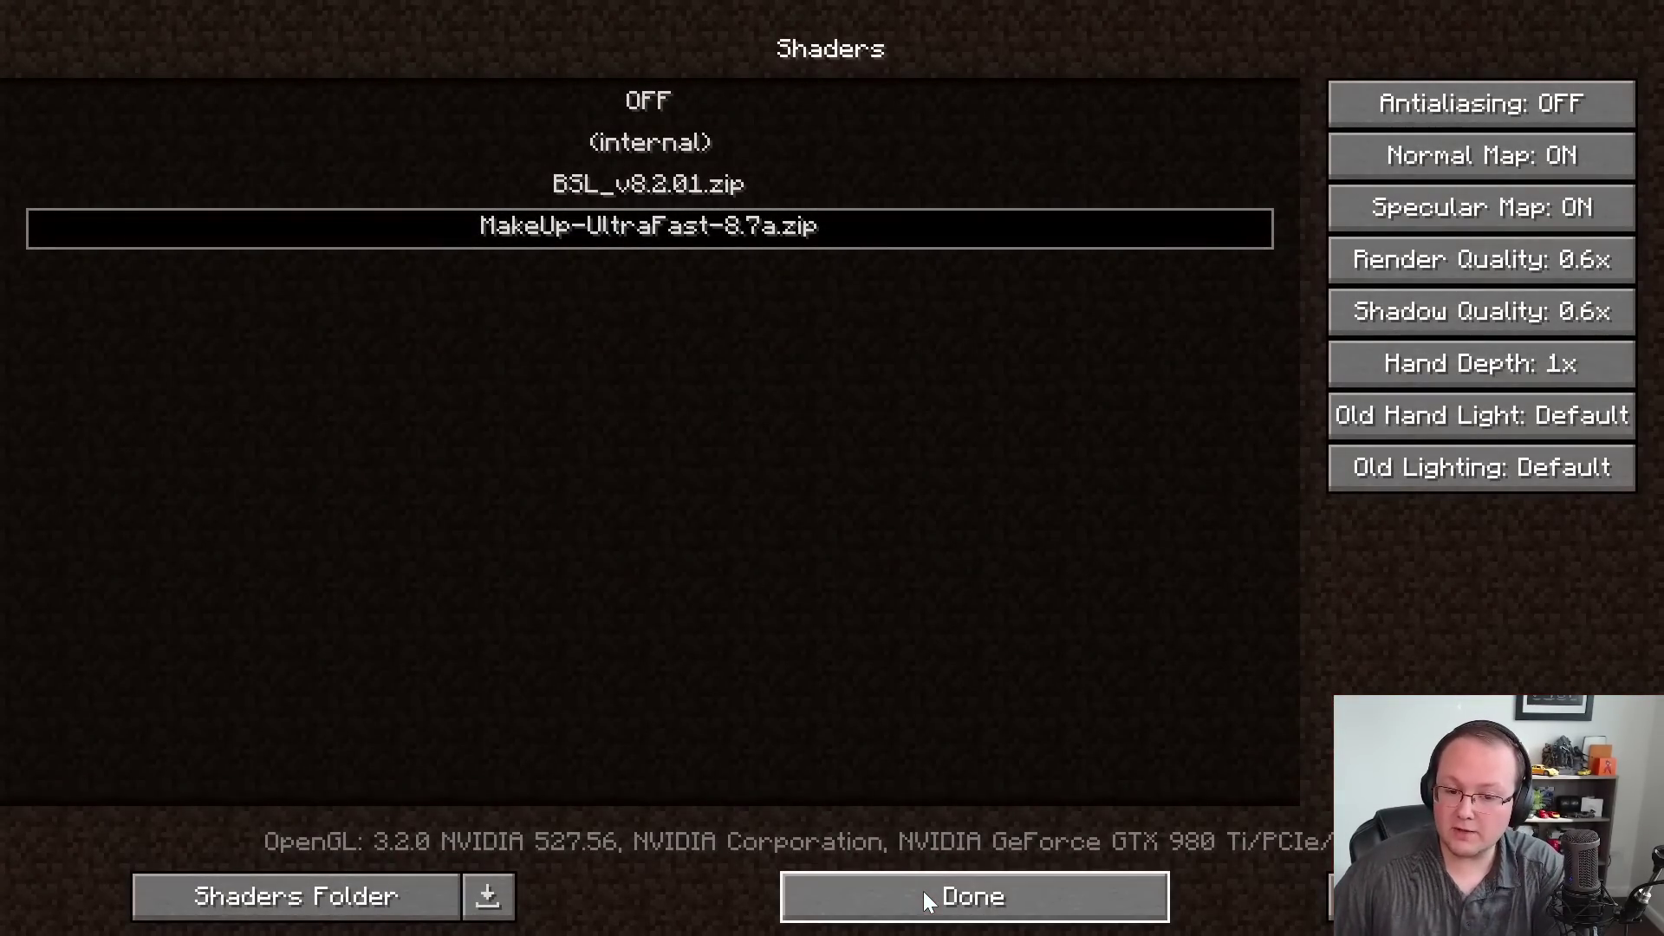
click(924, 893)
- Leave the game options and load the singleplayer world "Seed: The Breakdown"
click(860, 638)
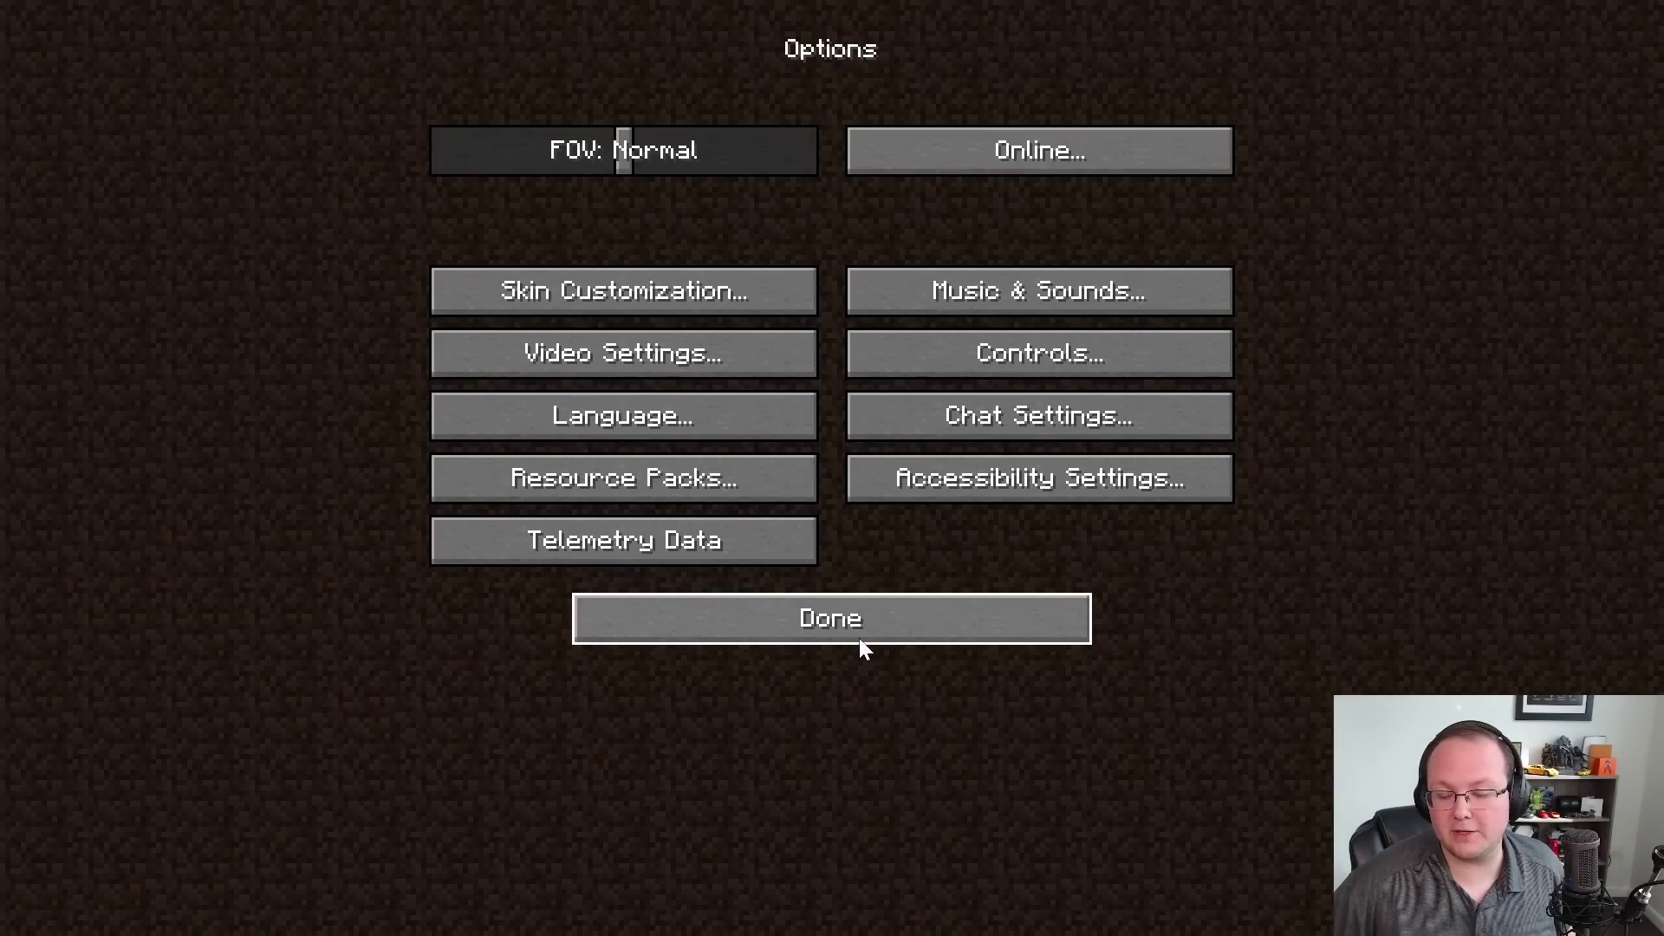
click(859, 629)
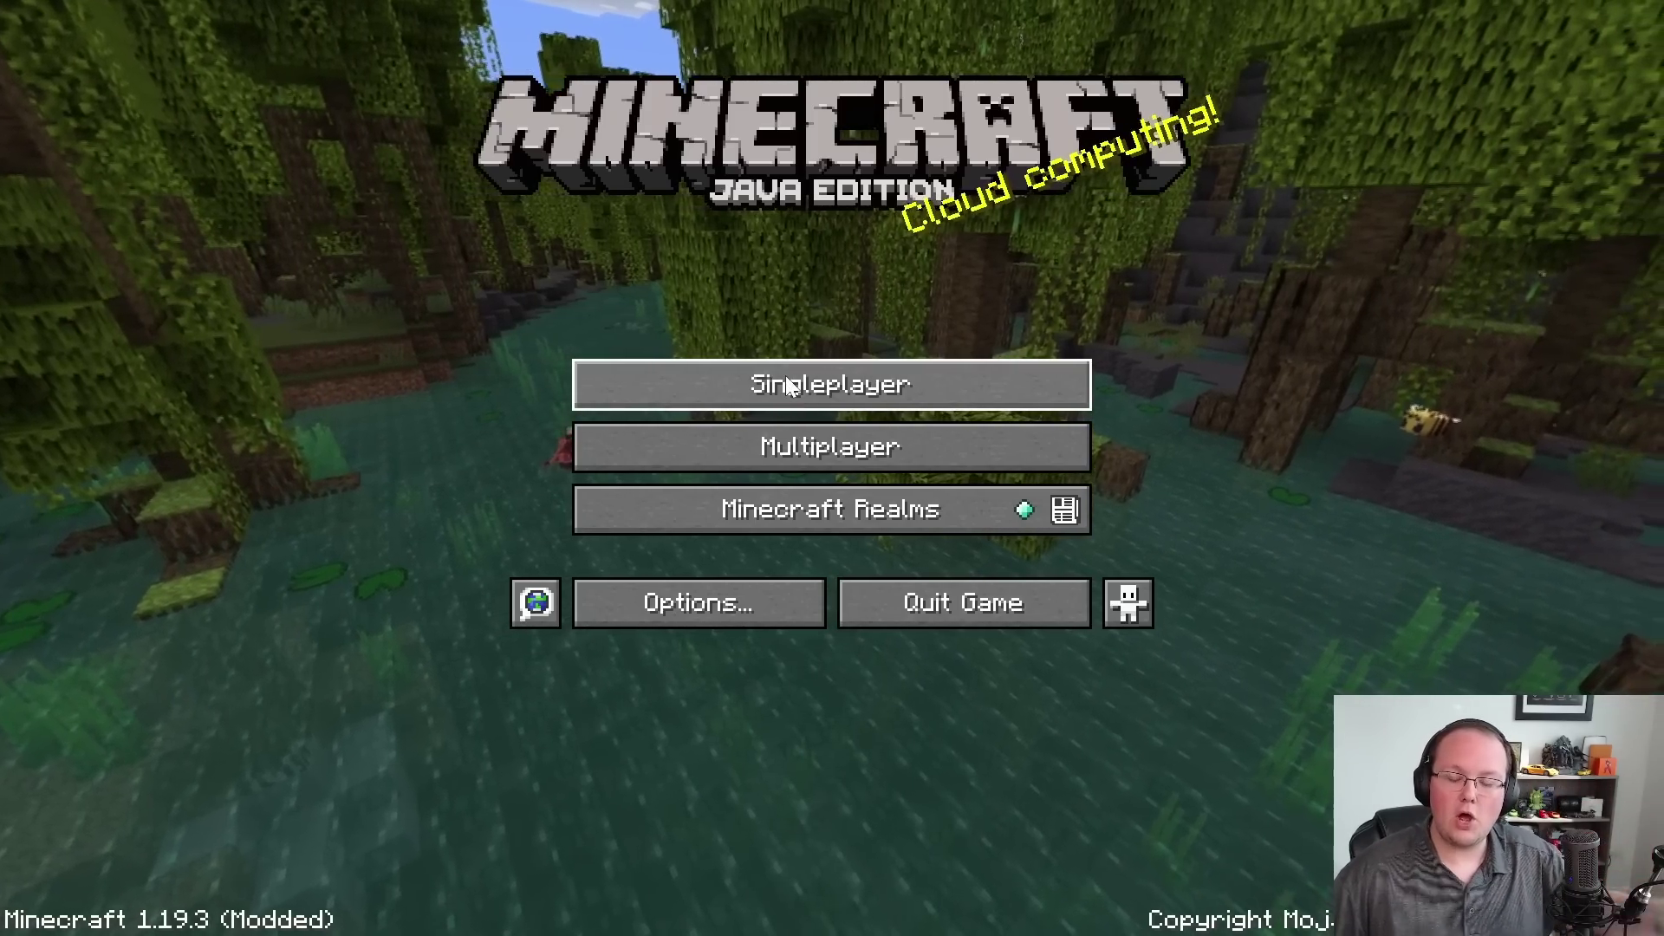
click(786, 379)
click(739, 196)
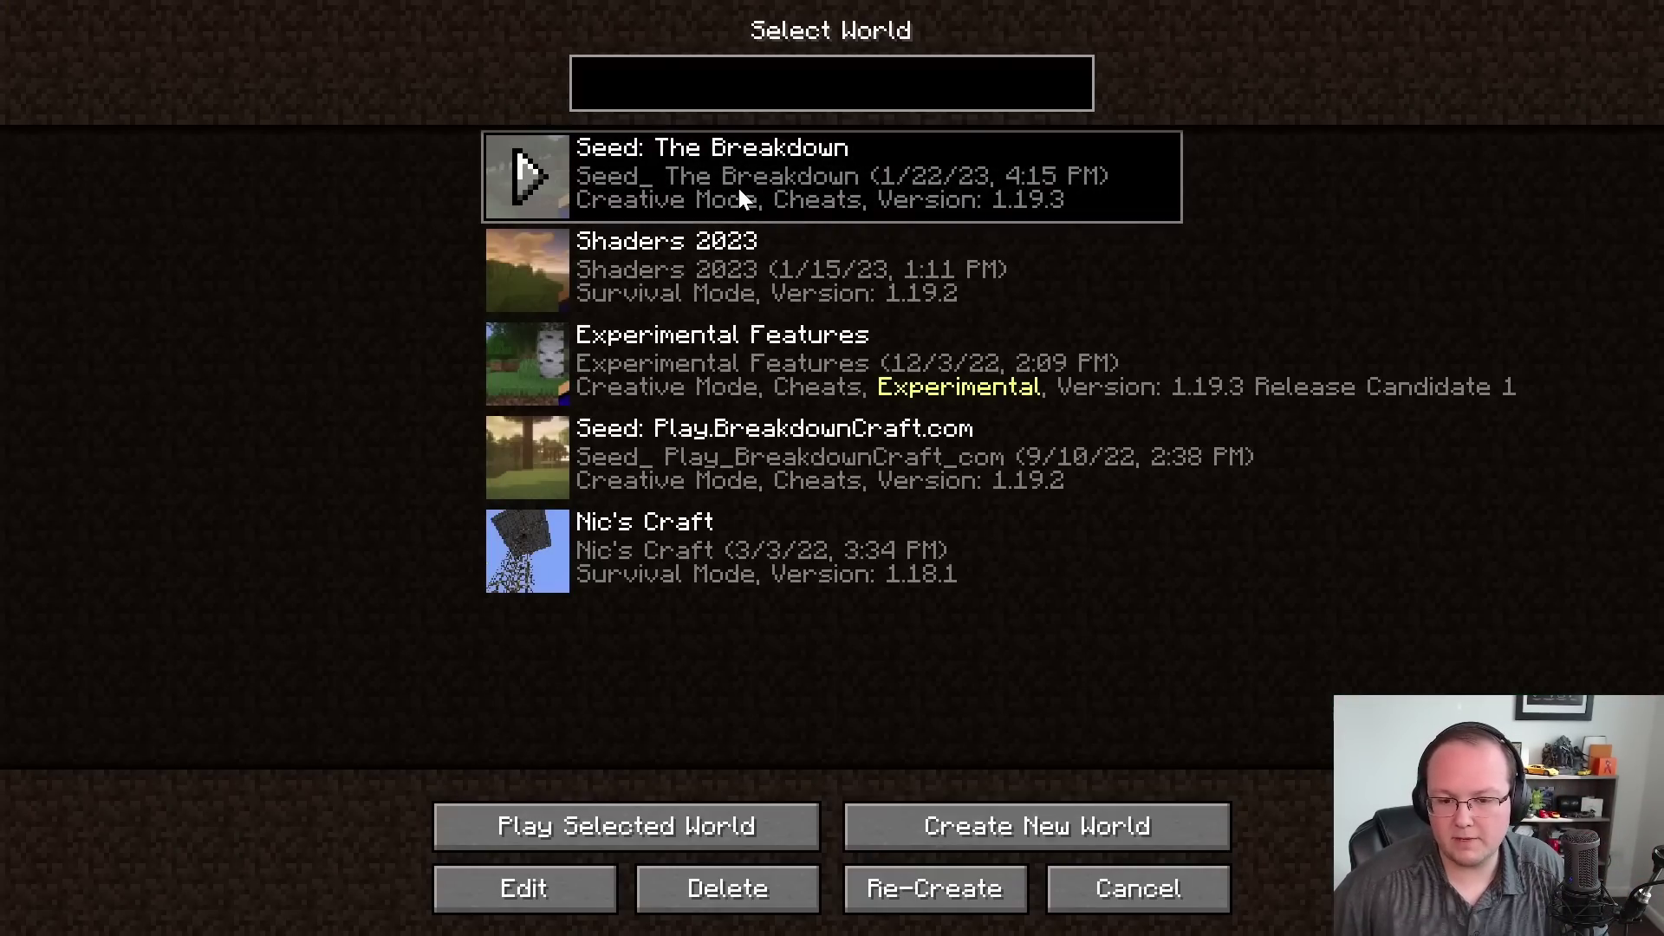
double_click(854, 284)
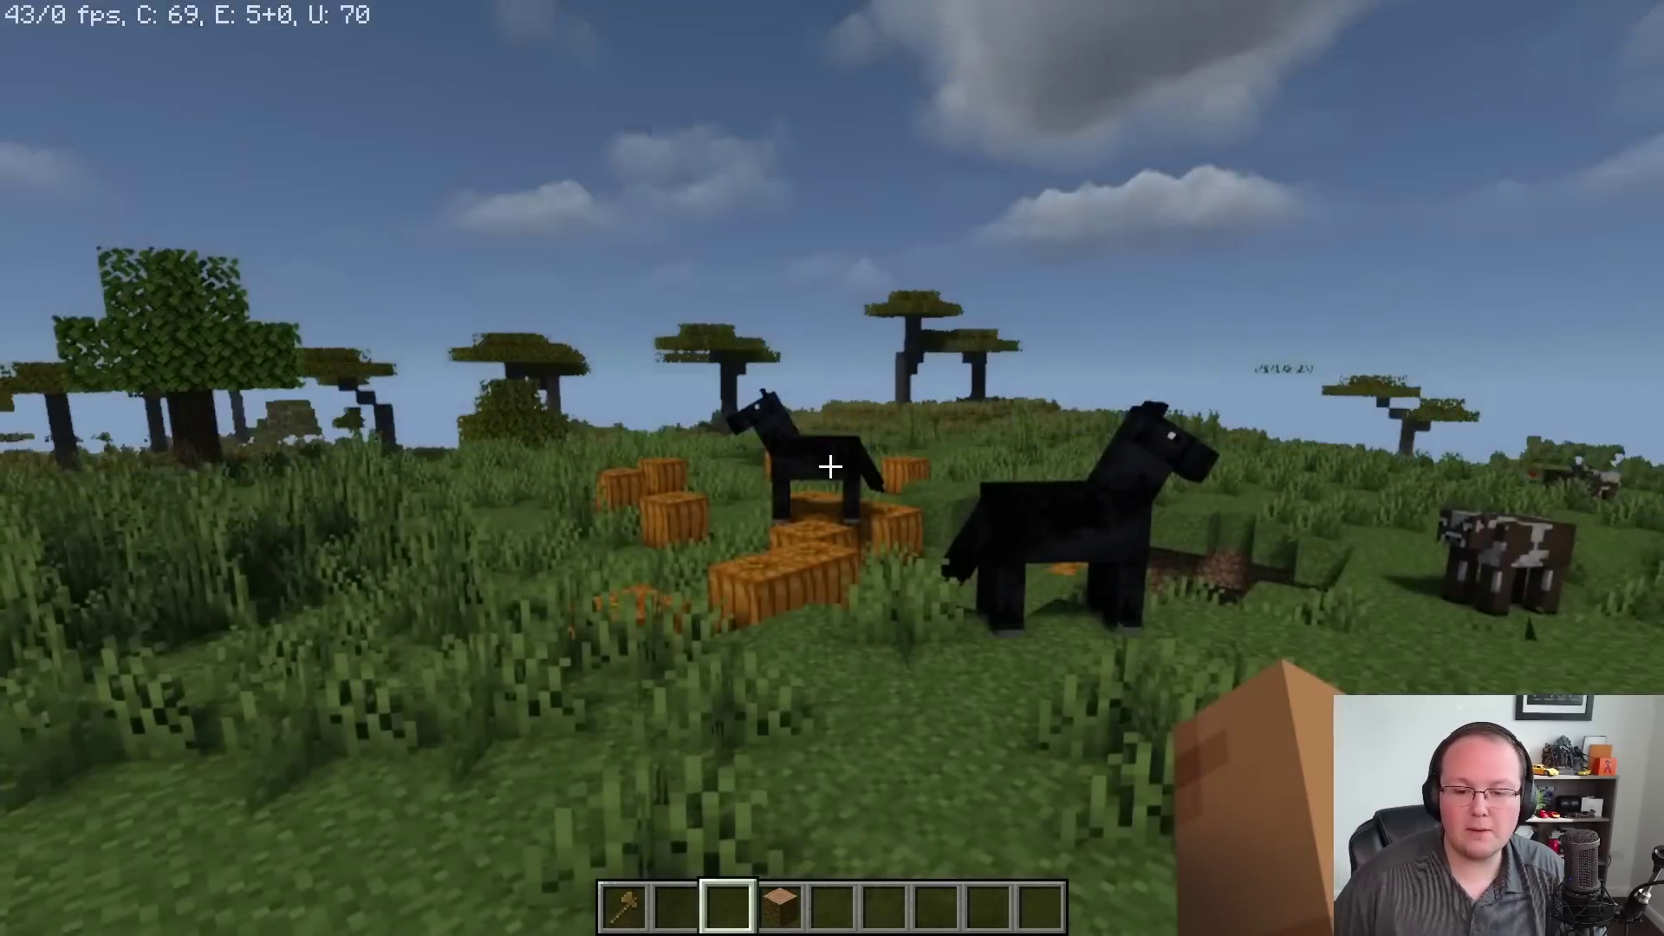
- Walk around the grassland near the pumpkins and trees to examine how the shaders look and how smoothly the game runs
key(w)
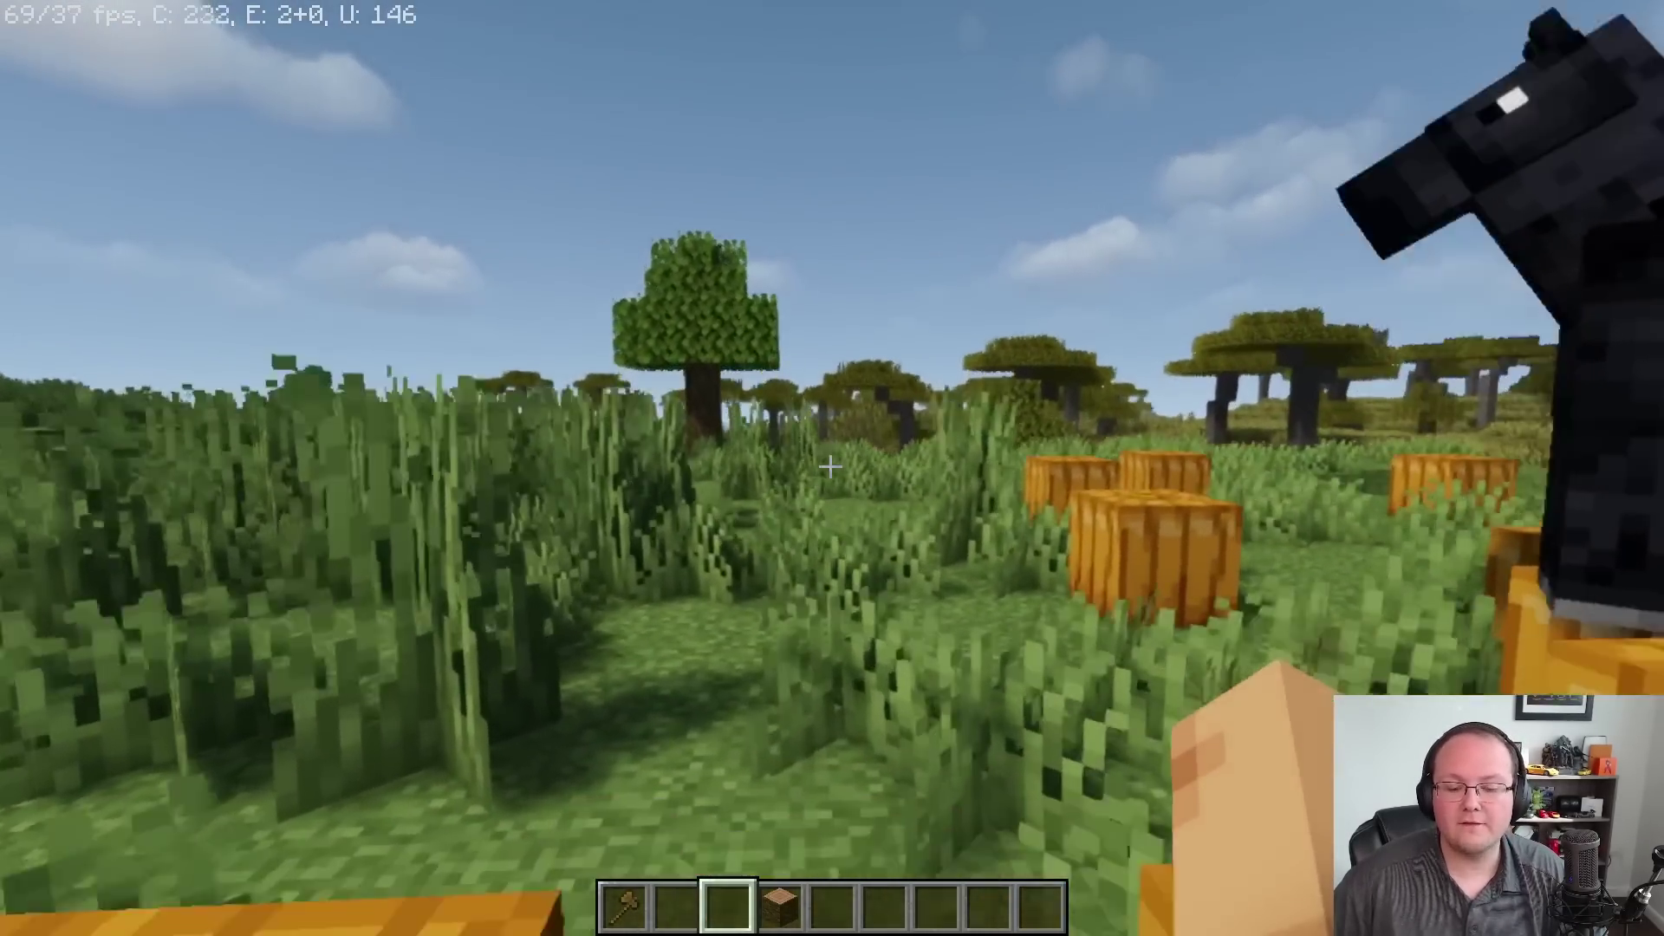
key(w)
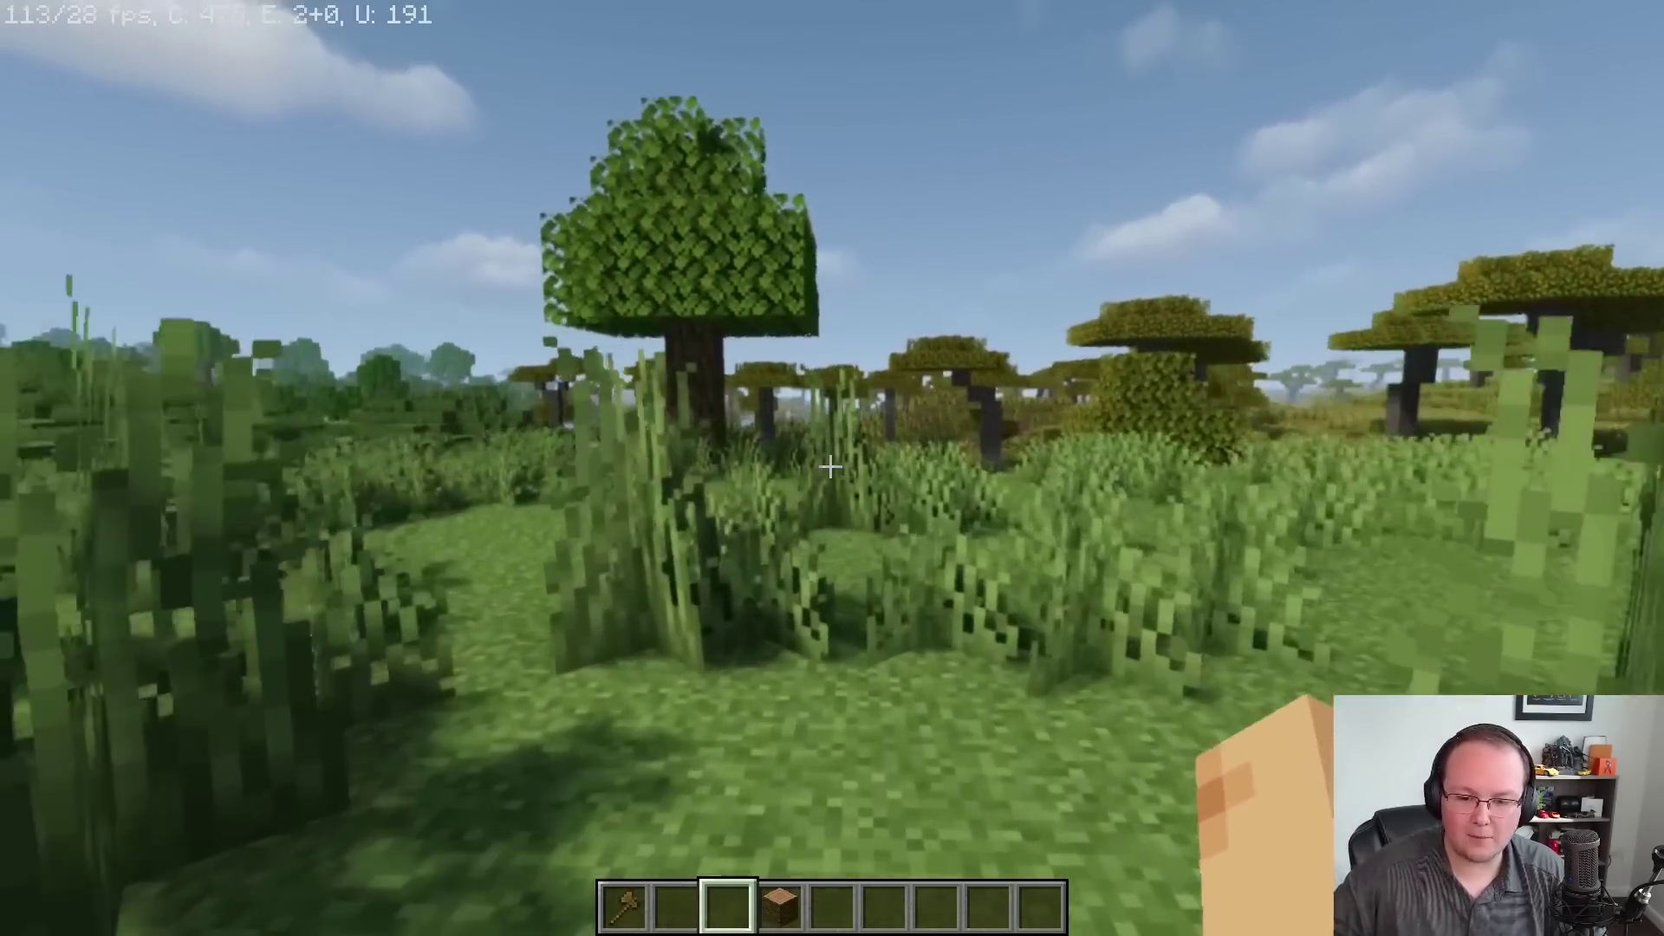
key(w)
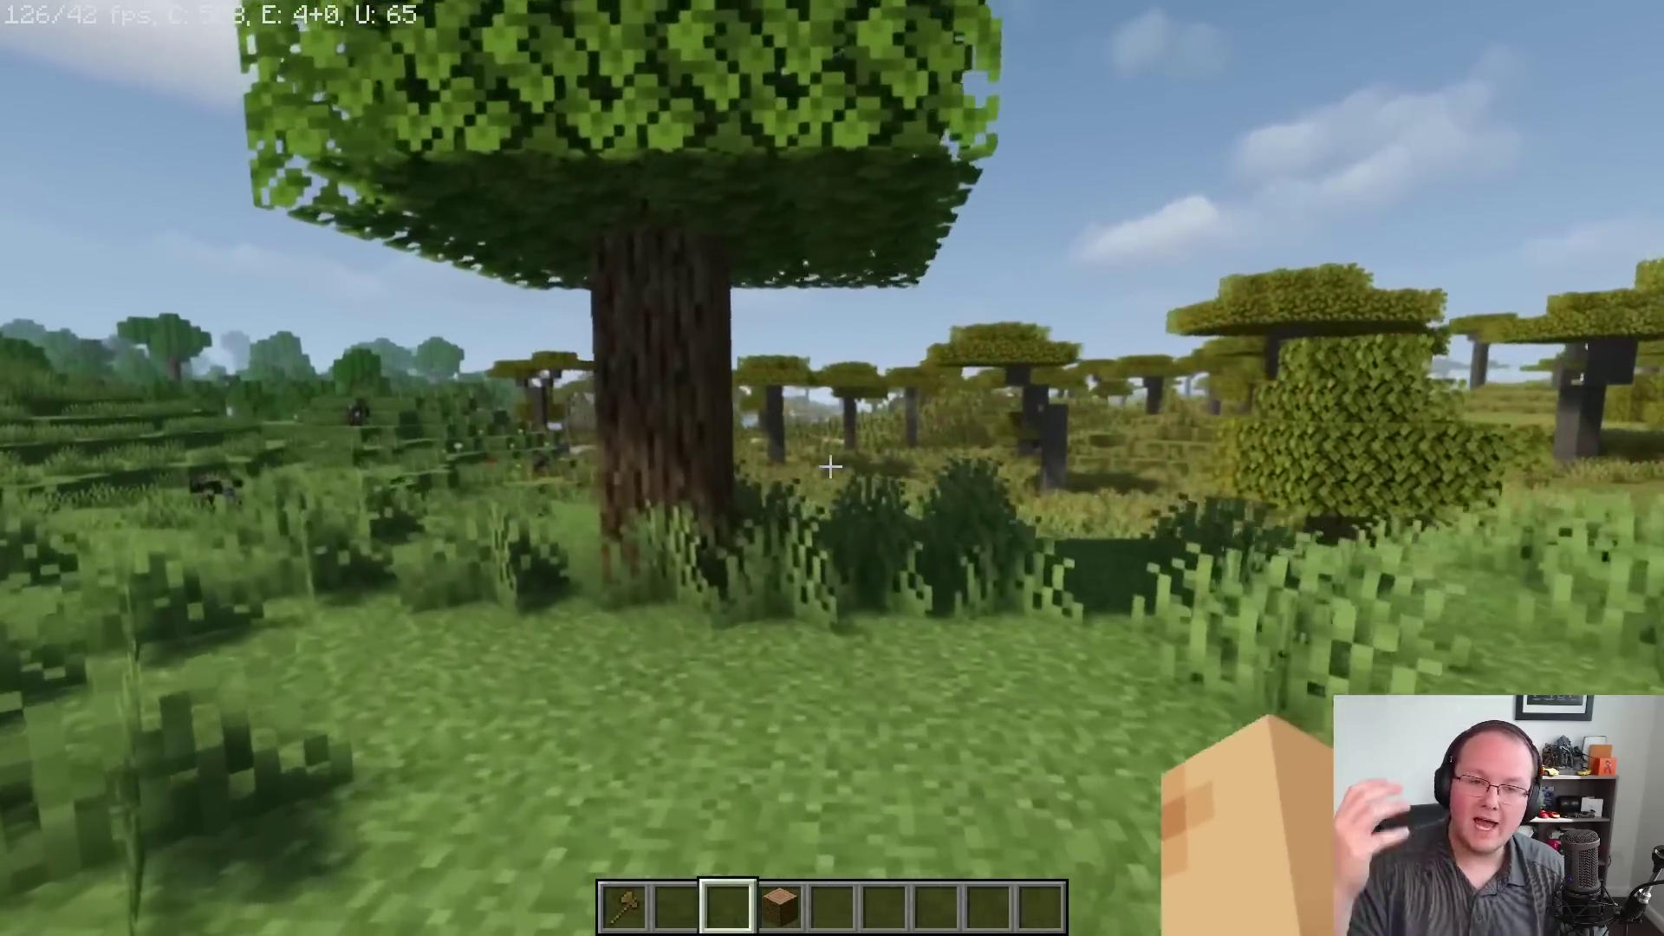
key(w)
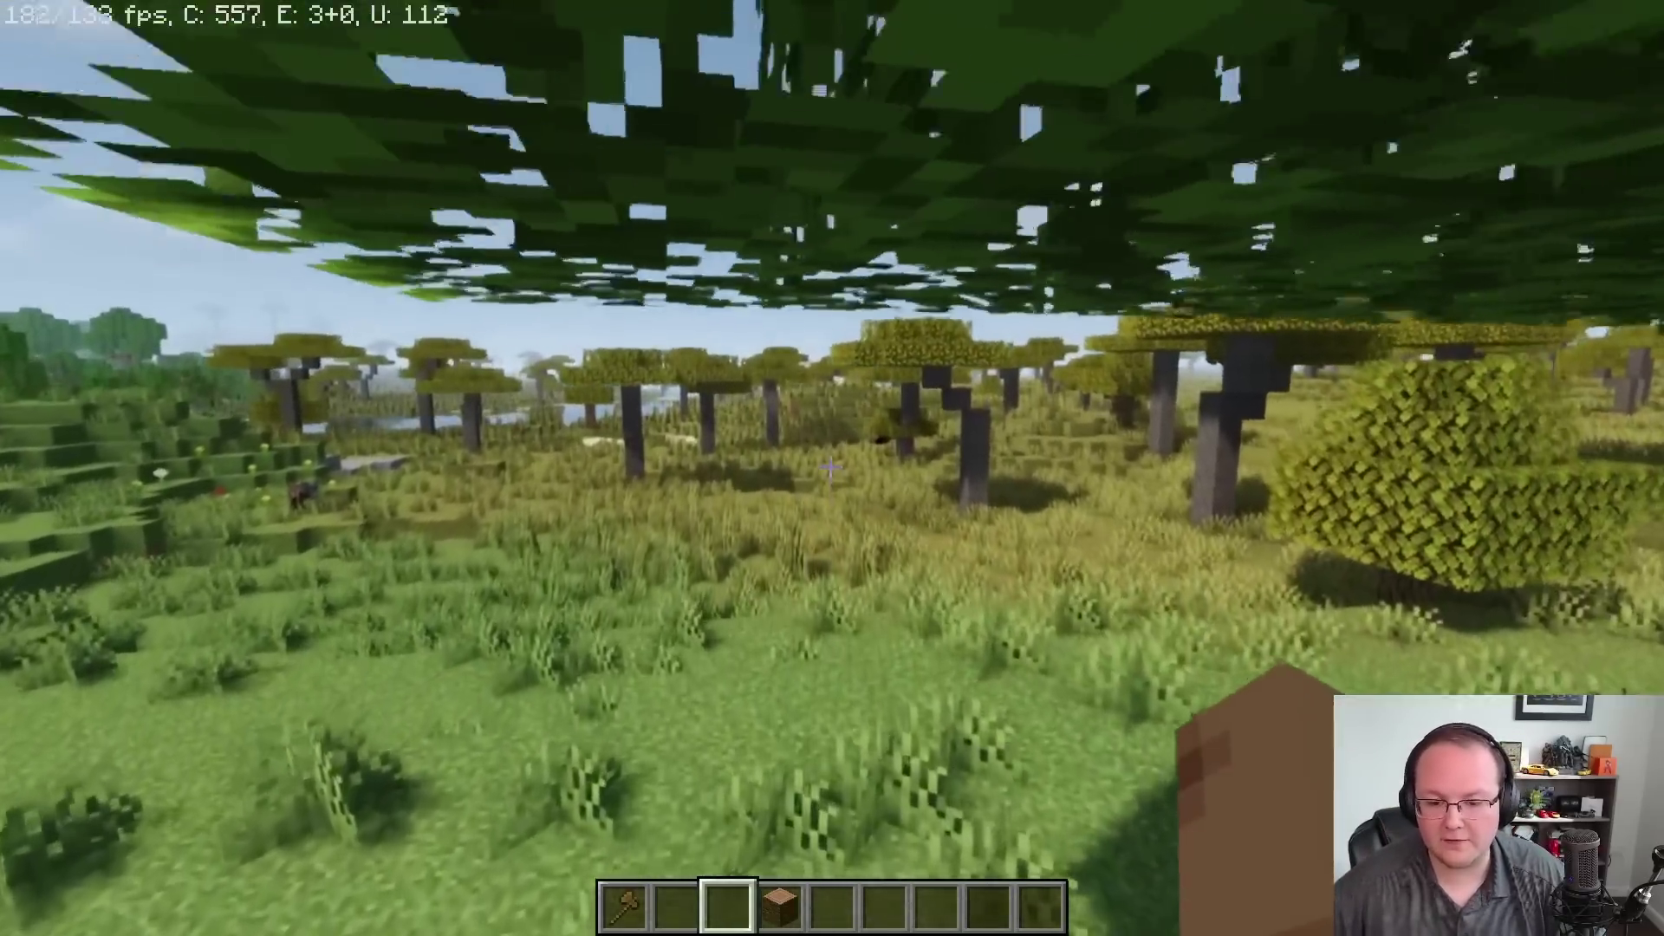
key(w)
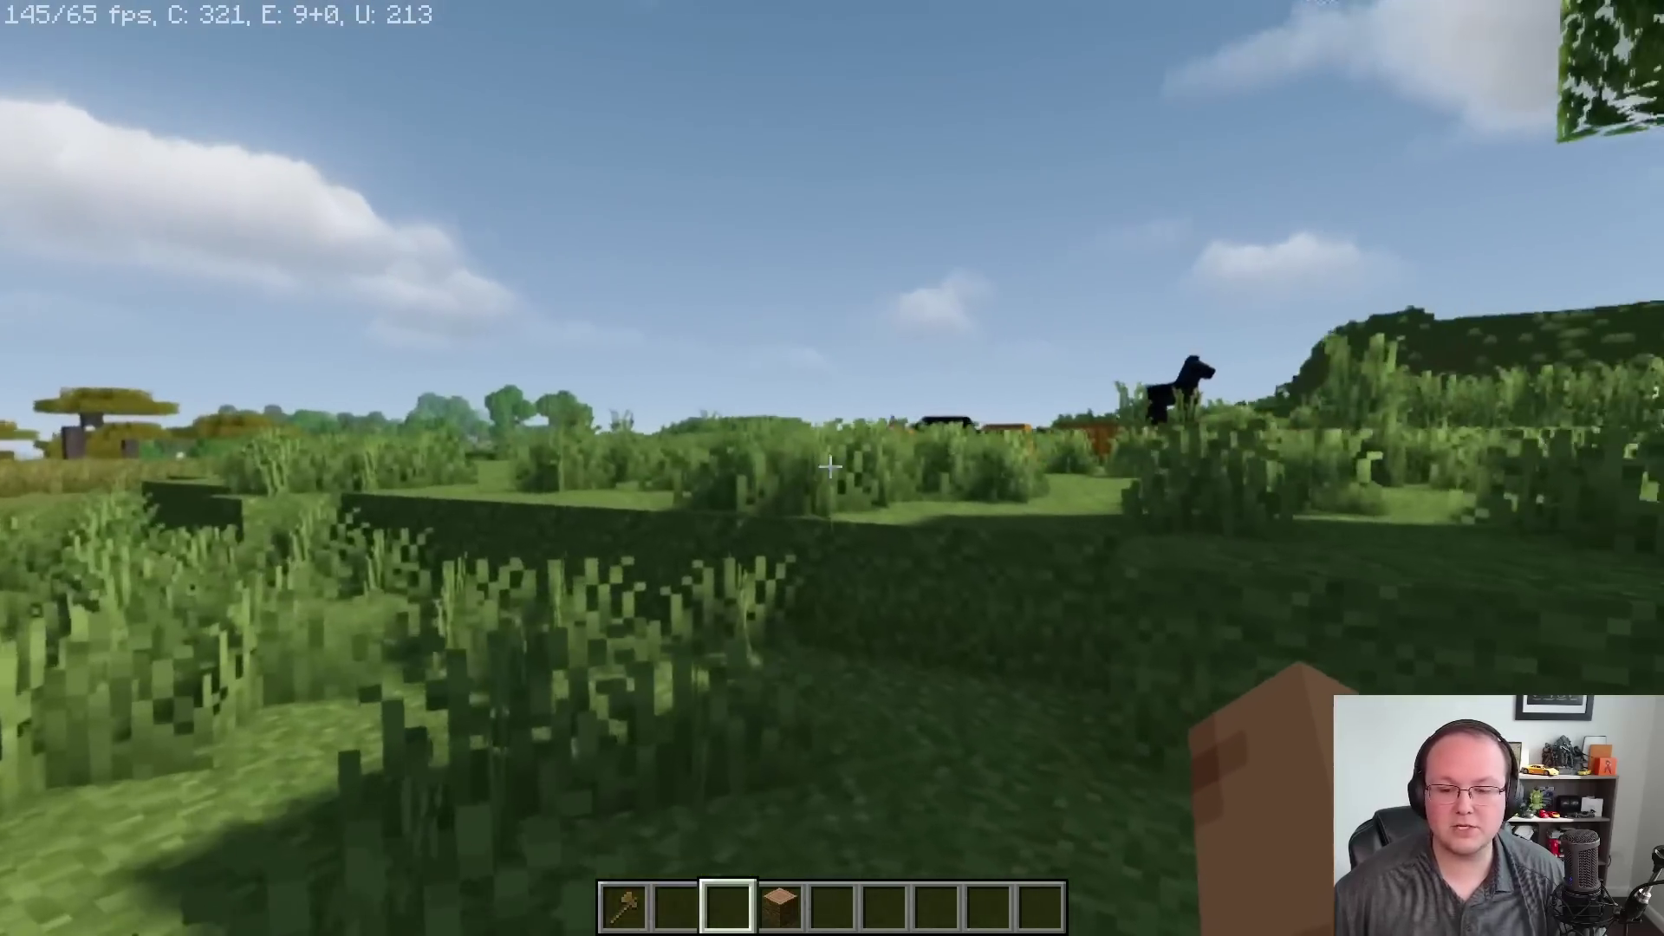
key(w)
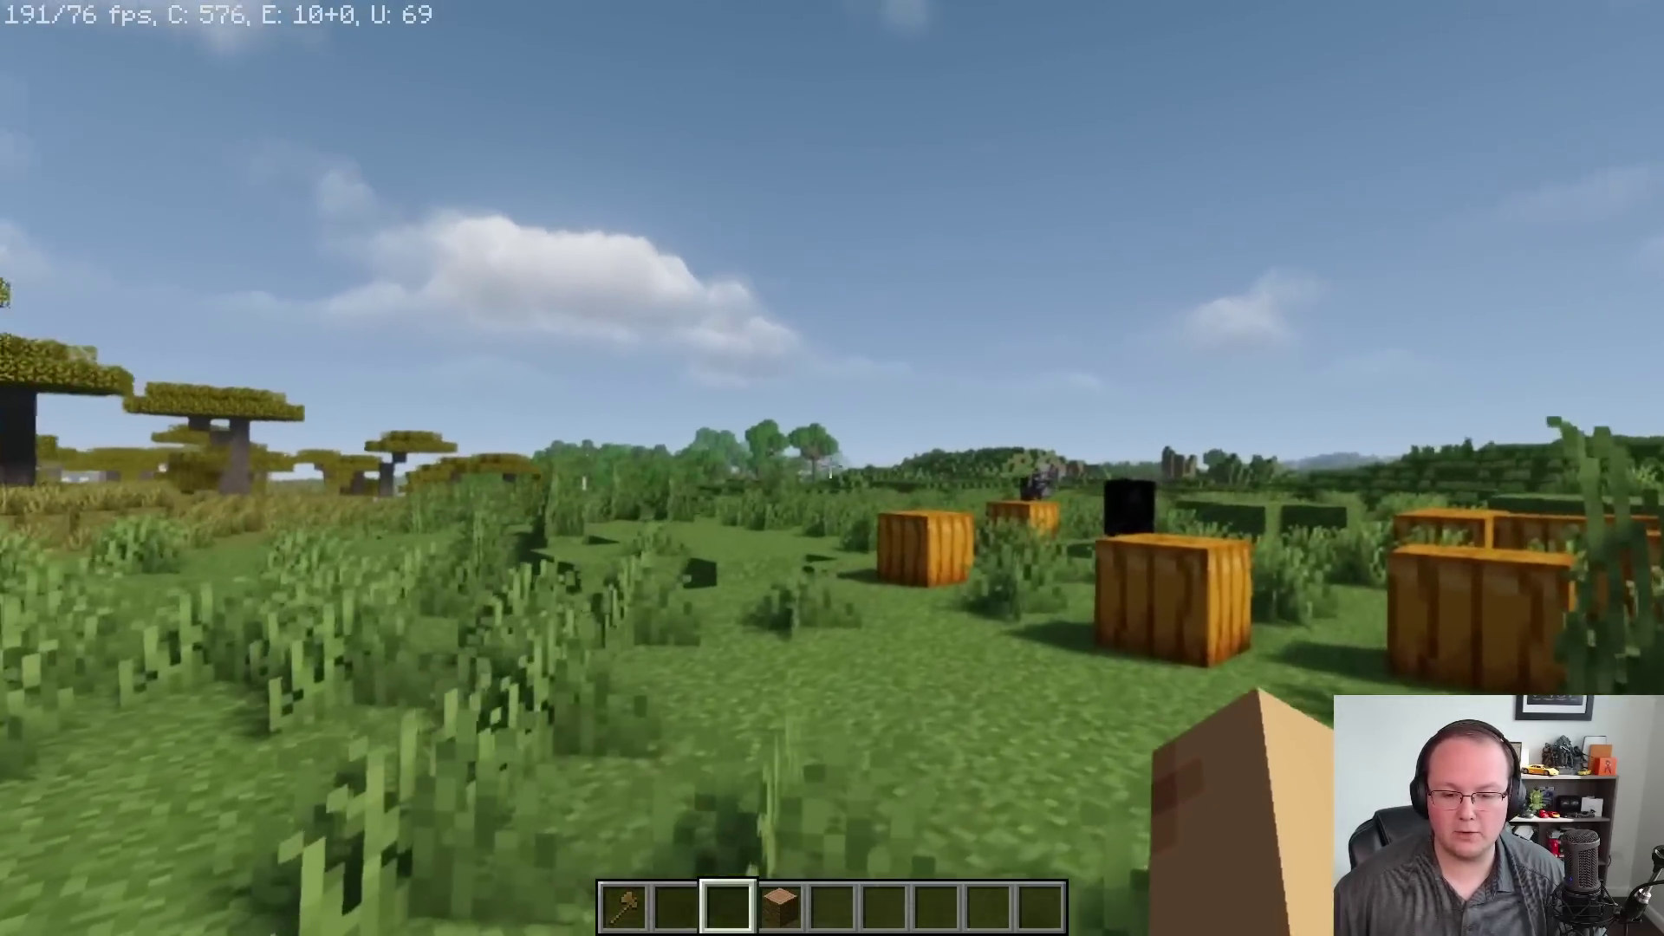
key(w)
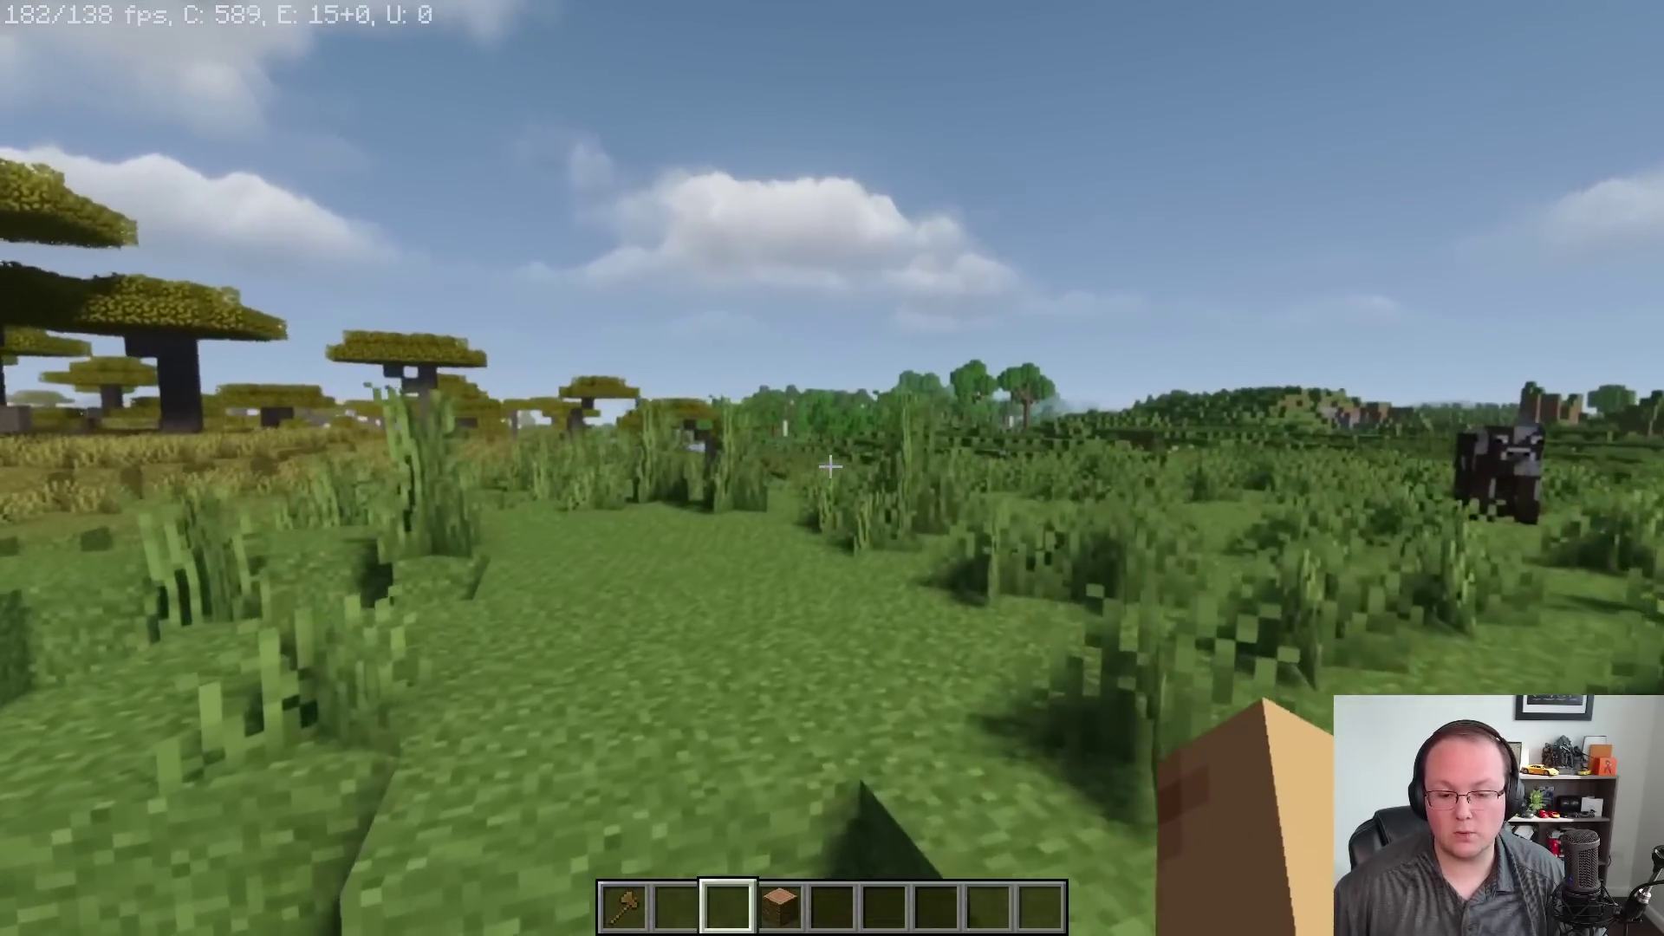
key(w)
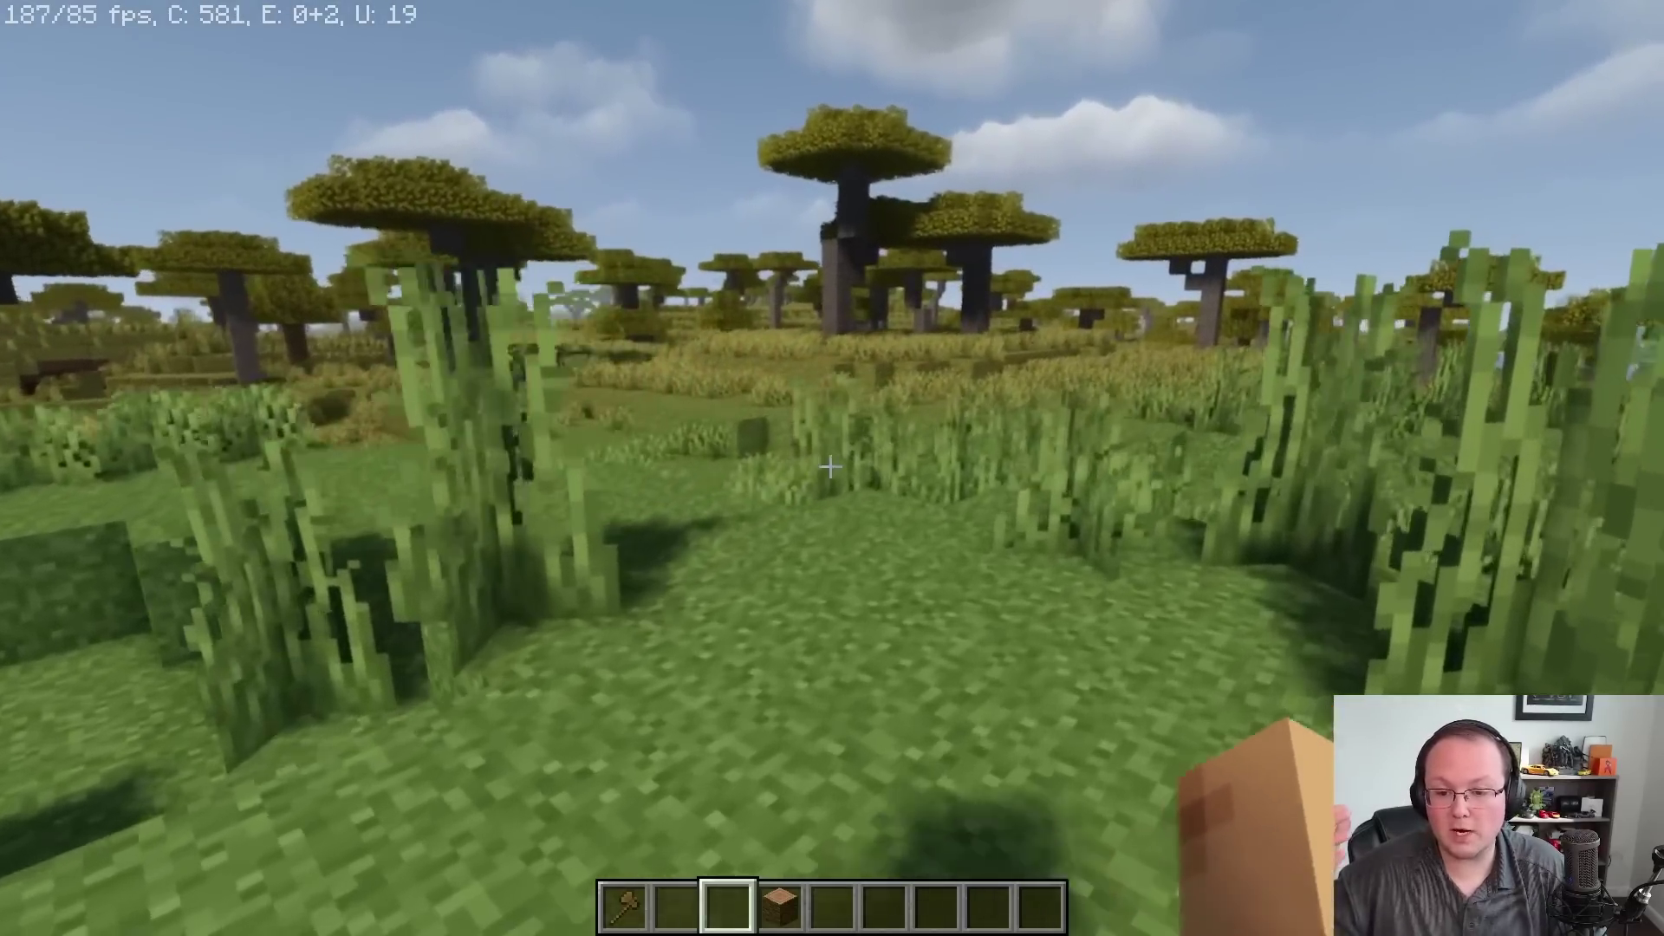
key(w)
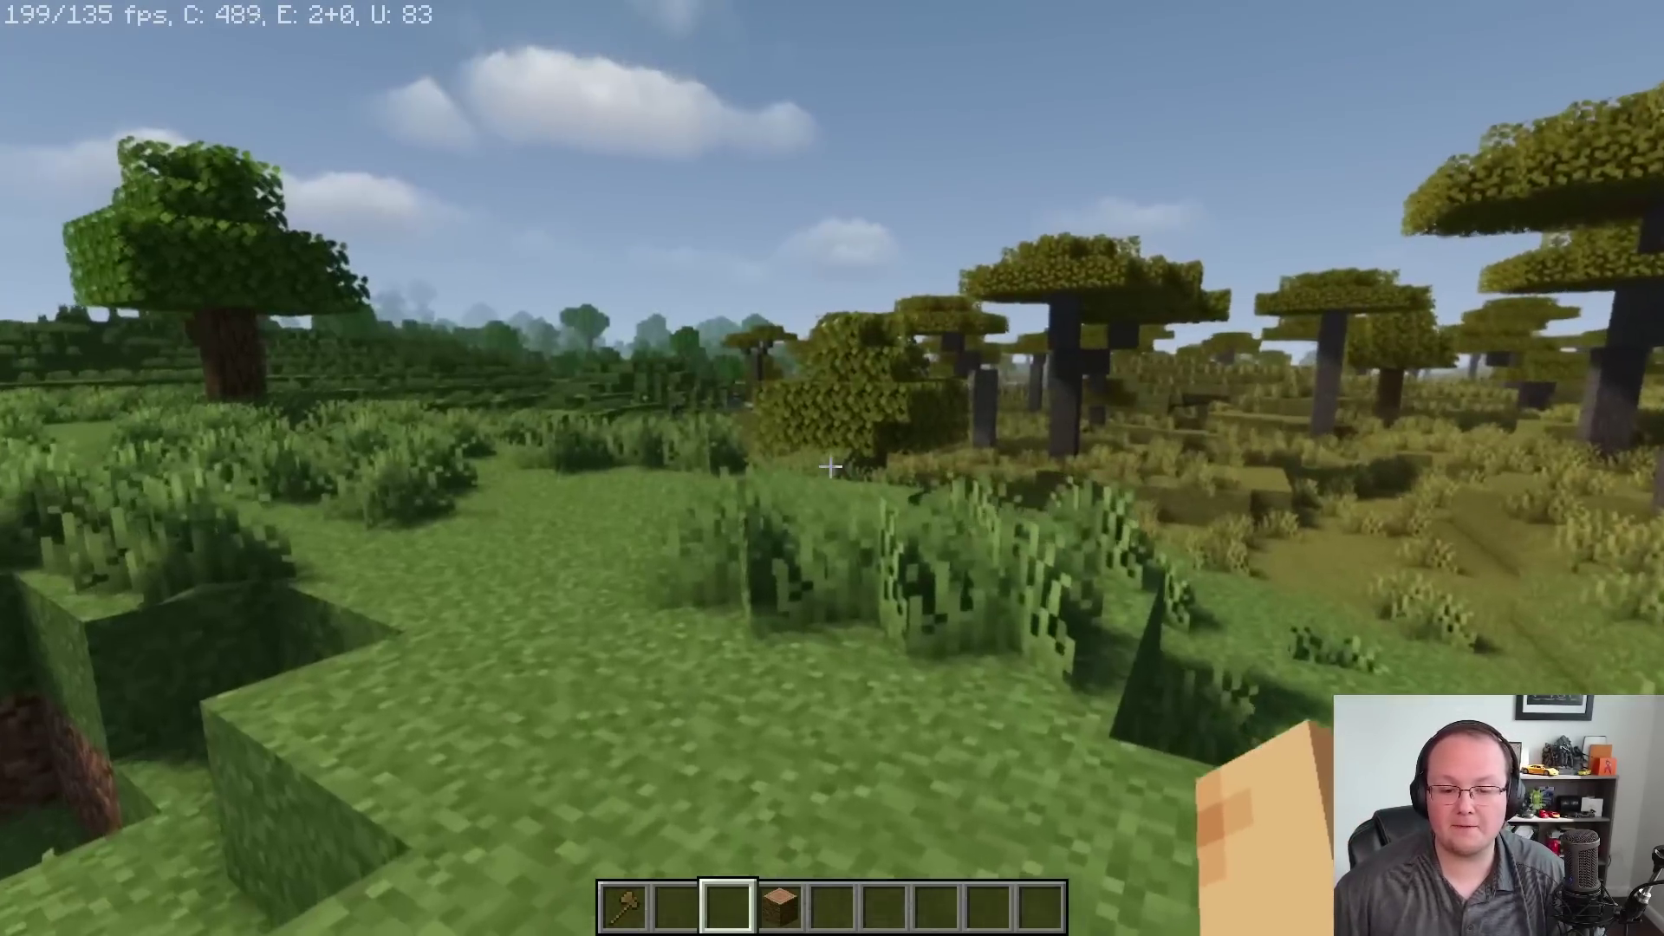
key(w)
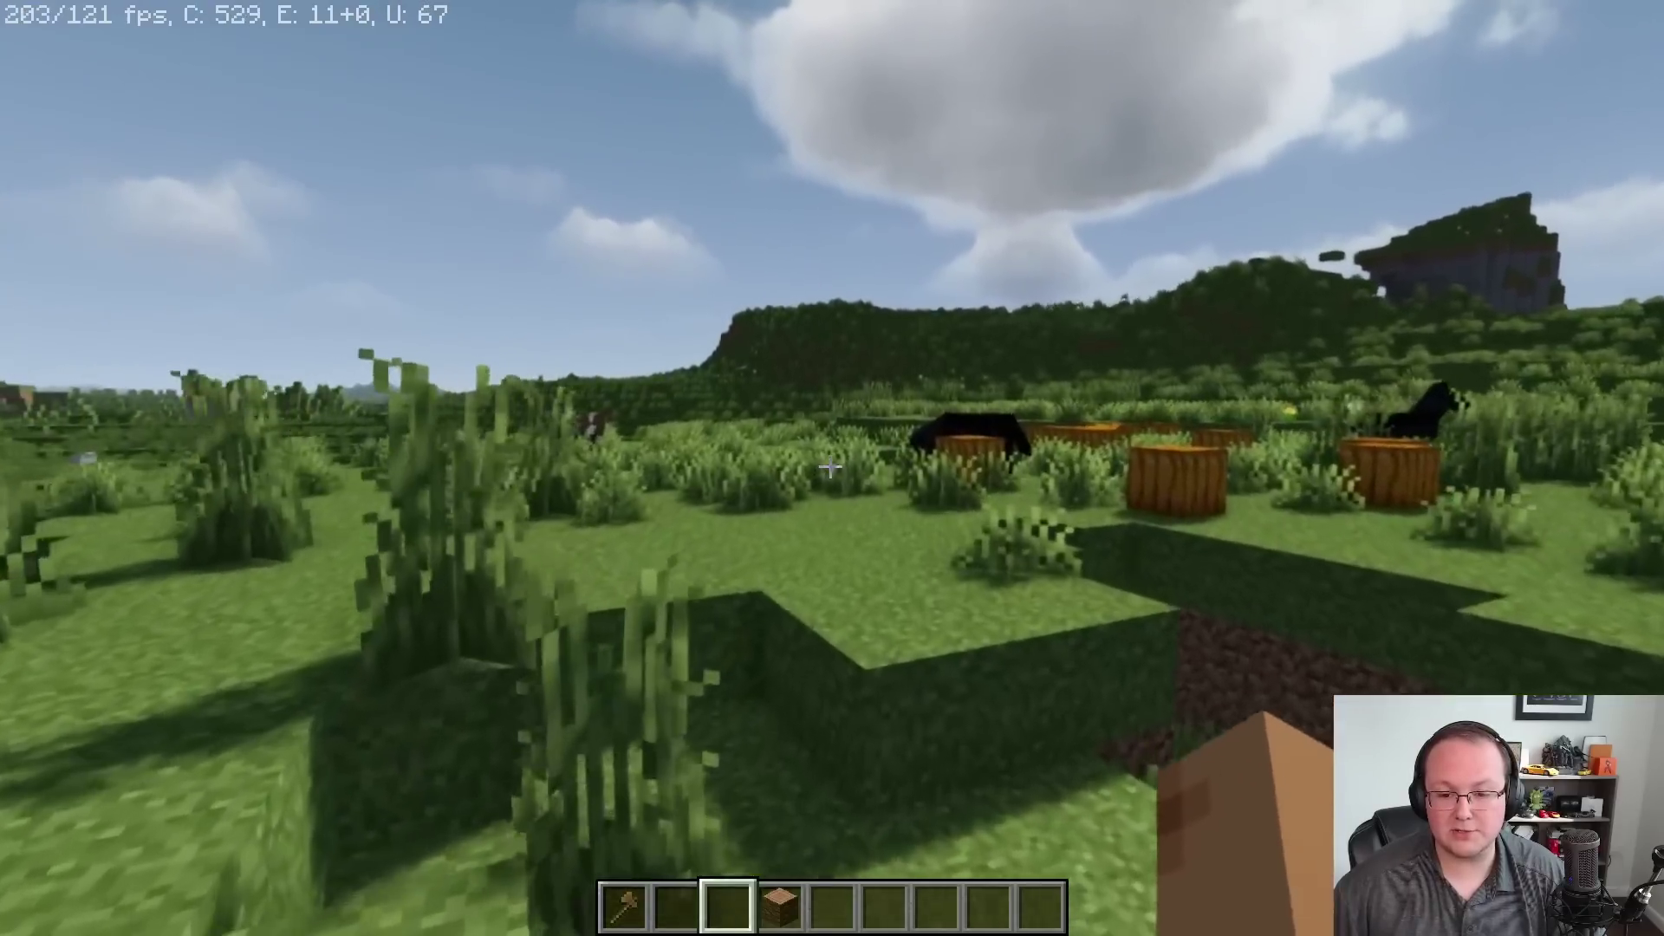
key(w)
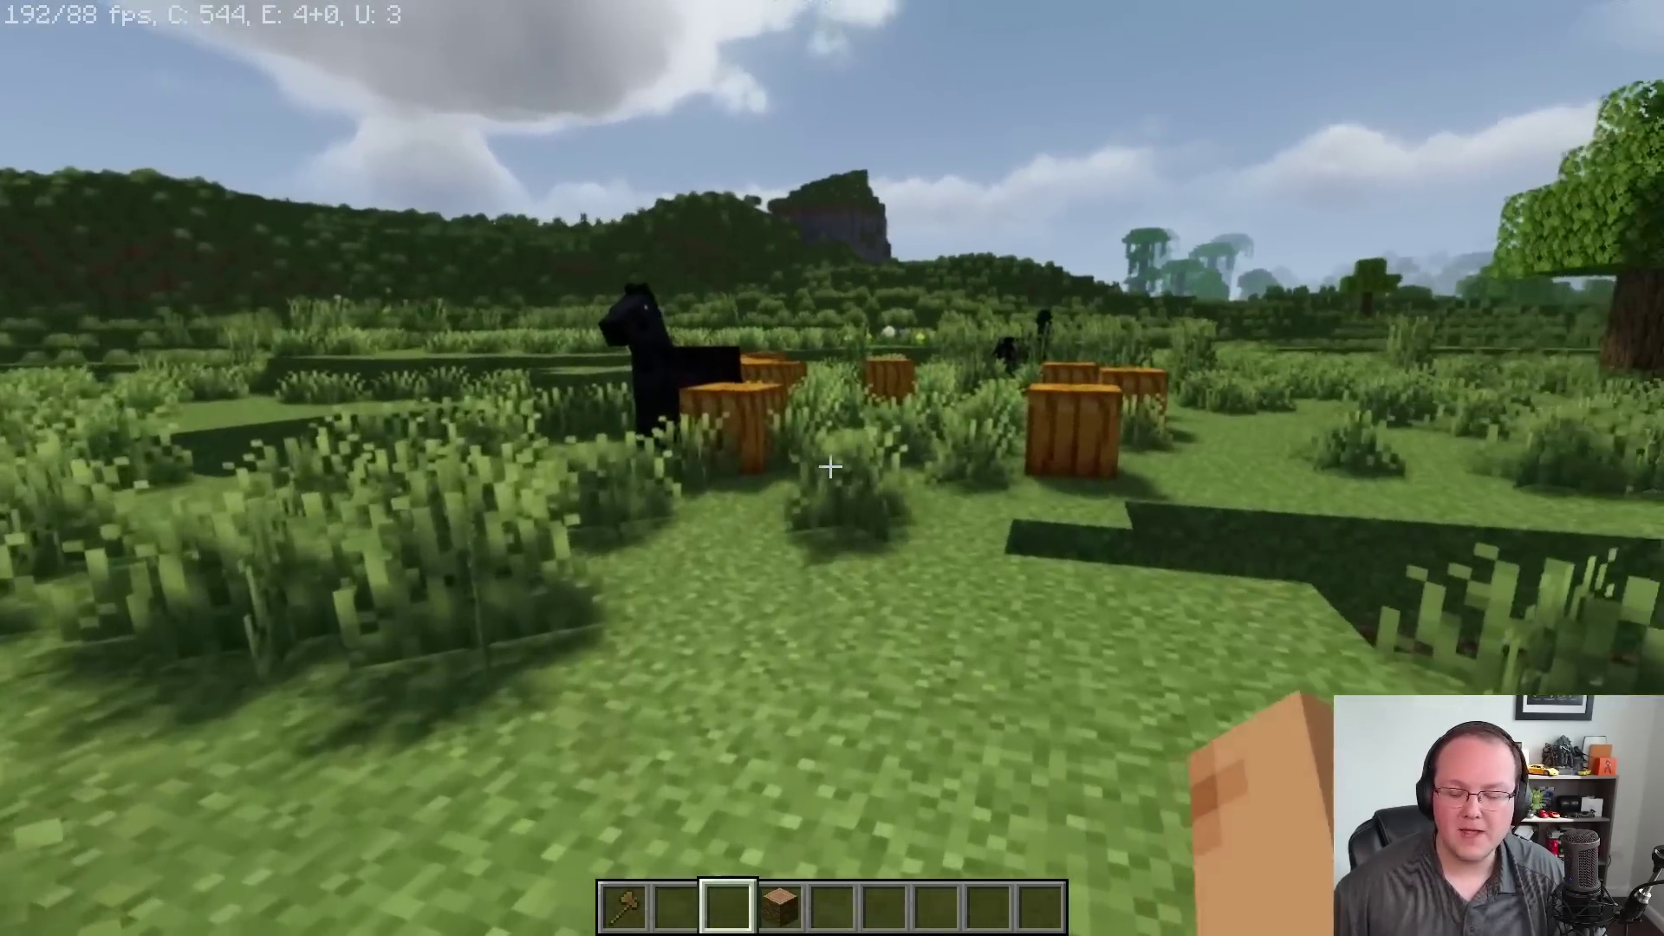
key(w)
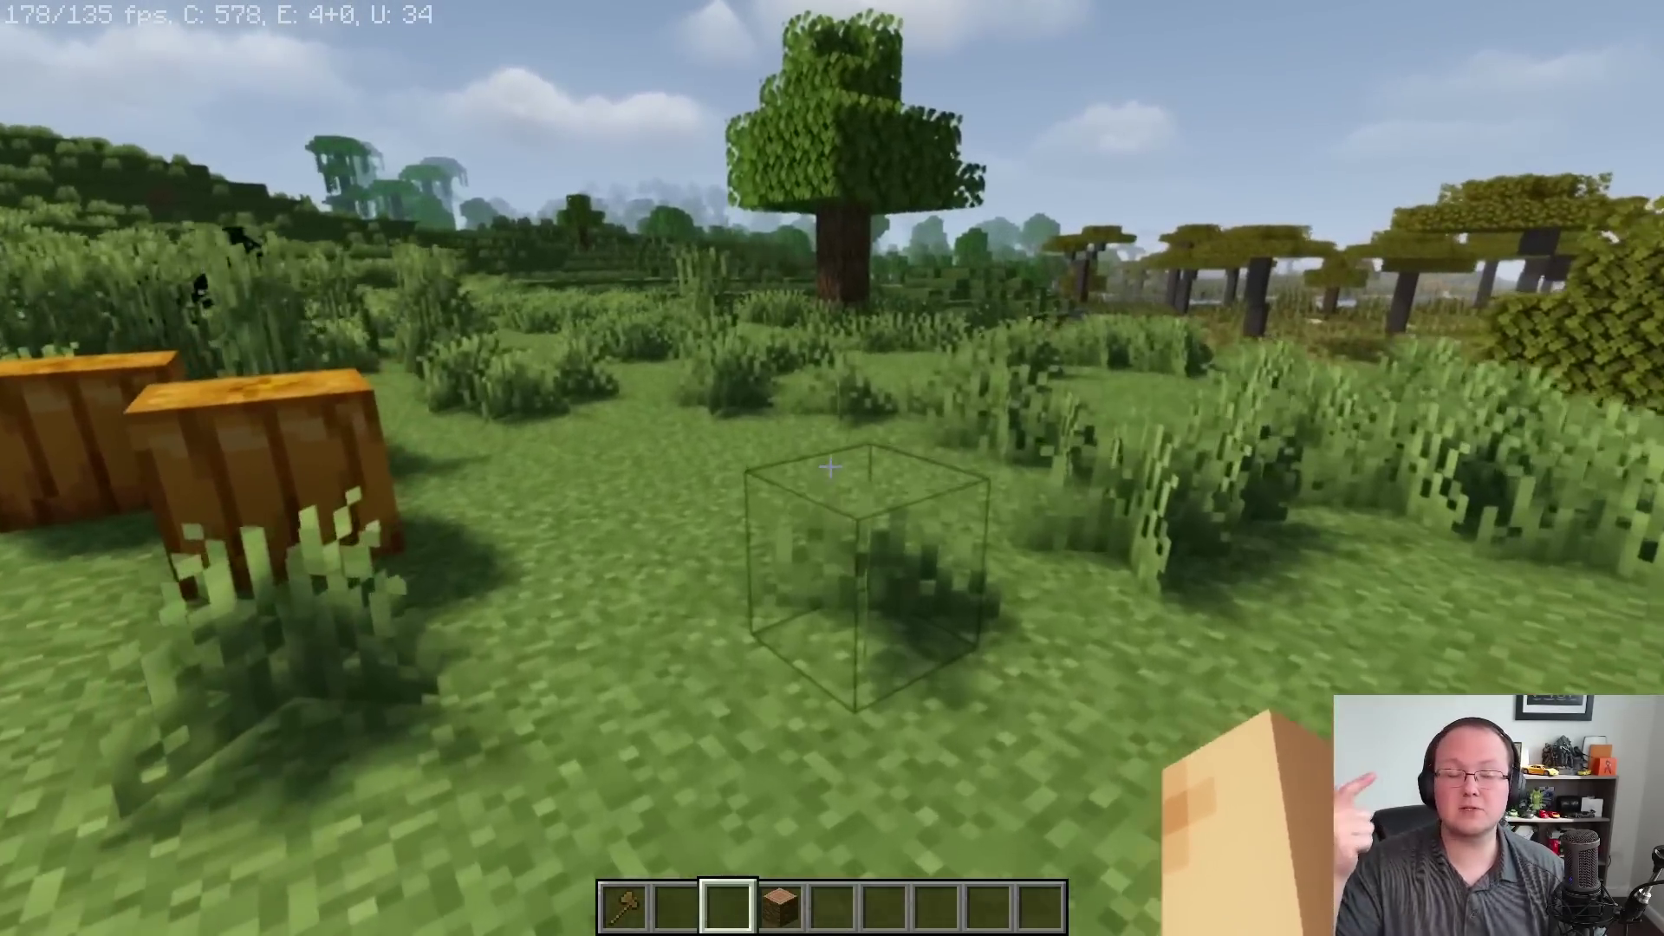
key(w)
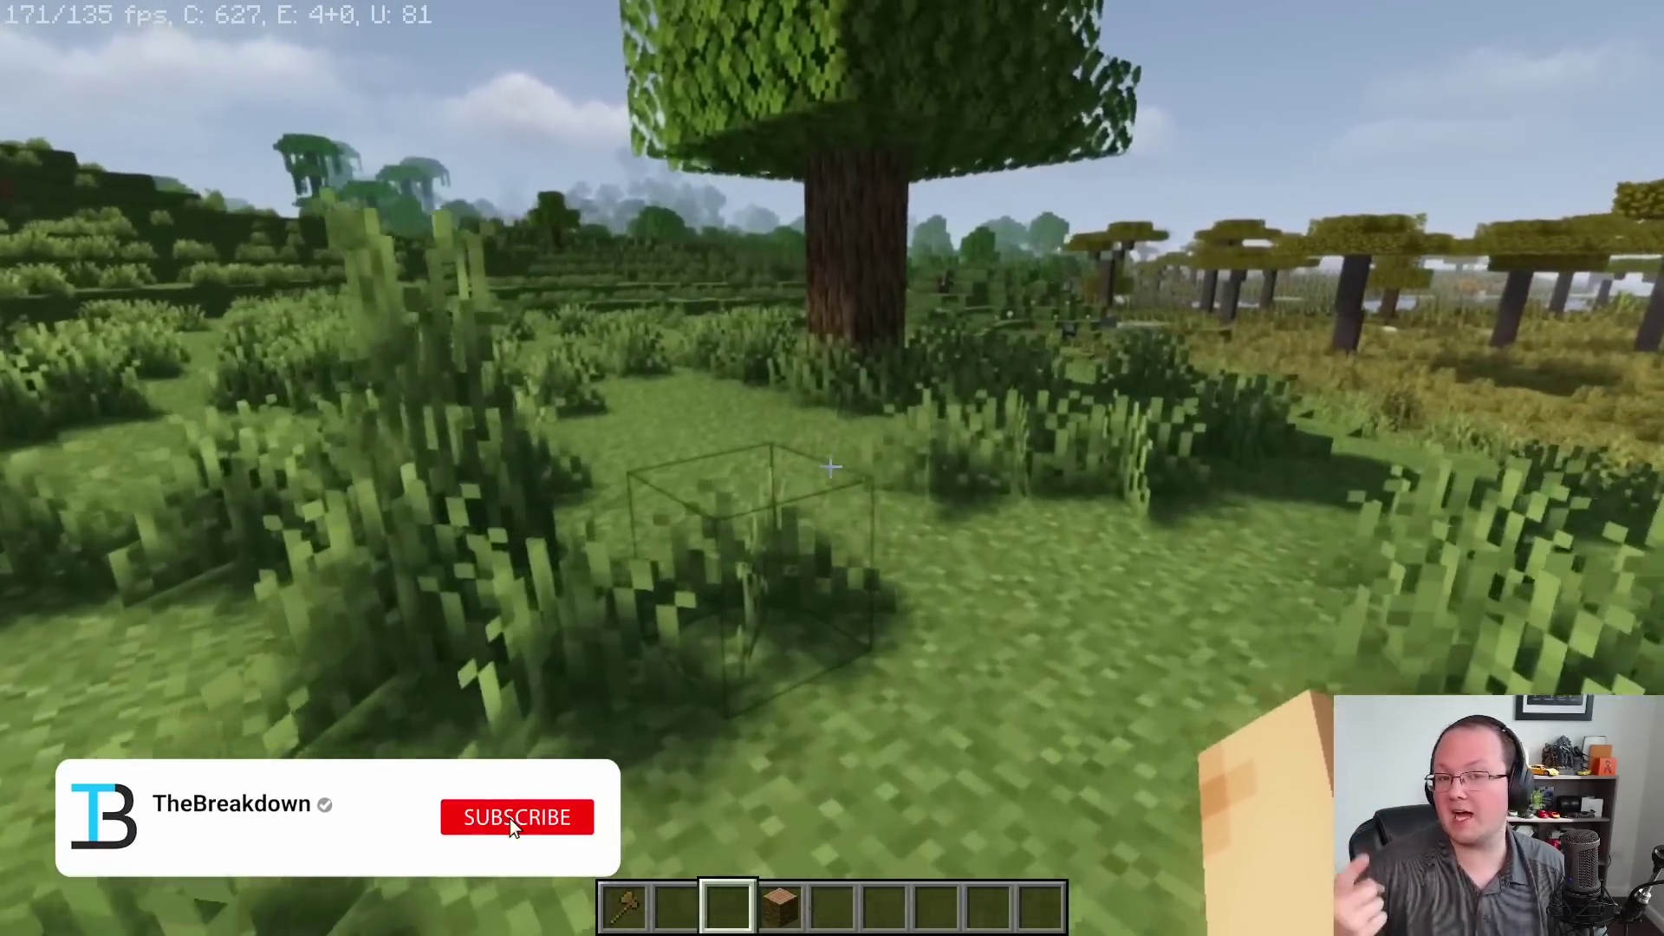
key(w)
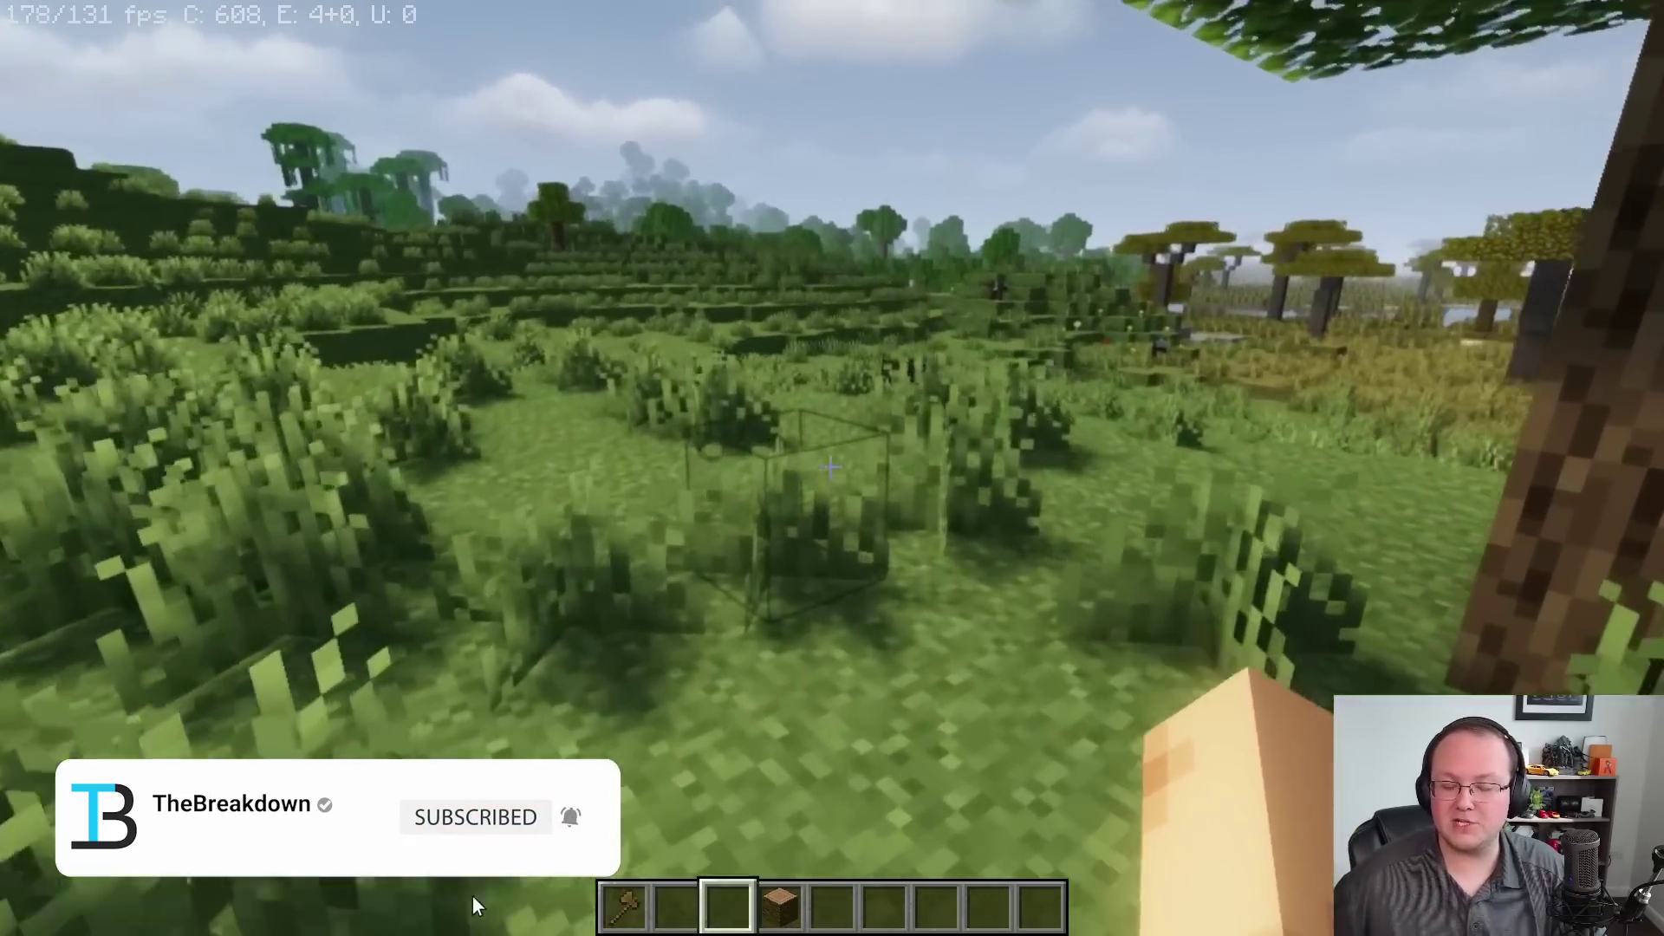